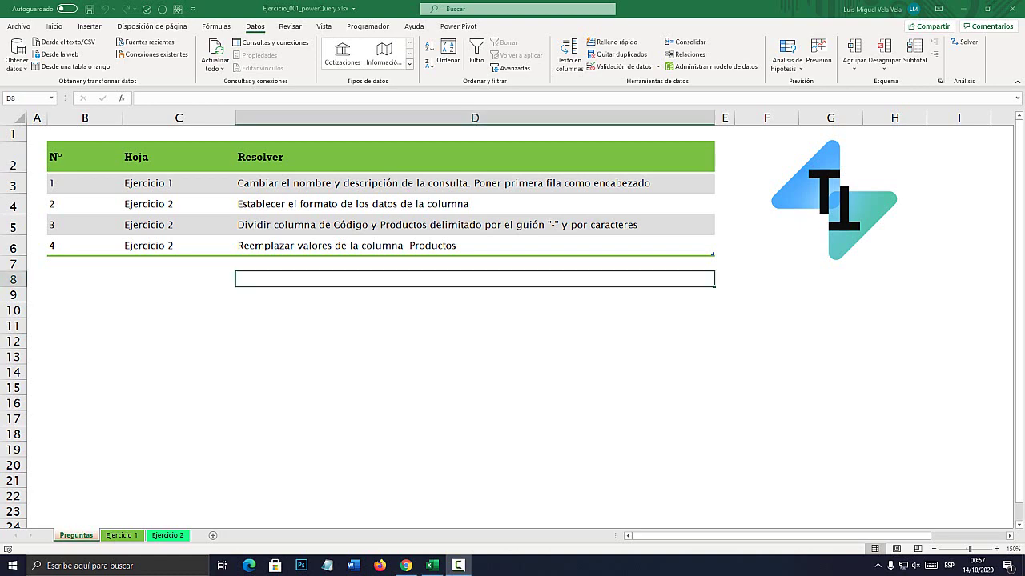
Look through the workbook's sheets and check which sheet each task on the Preguntas sheet refers to.
key(ctrl+Page_Down)
key(ctrl+Page_Down)
key(ctrl+Page_Up)
key(ctrl+Page_Up)
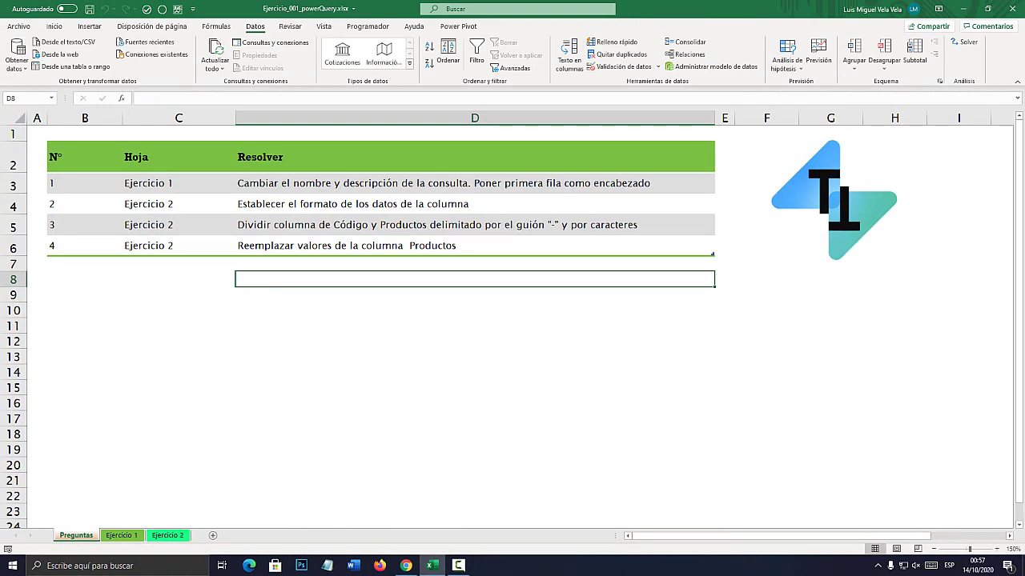
click(148, 183)
click(148, 203)
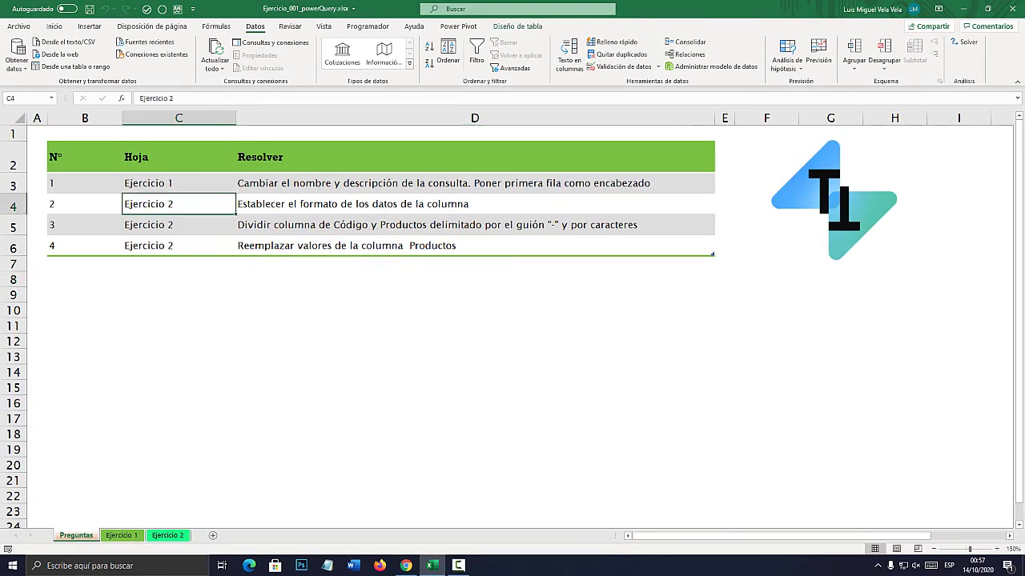
click(148, 224)
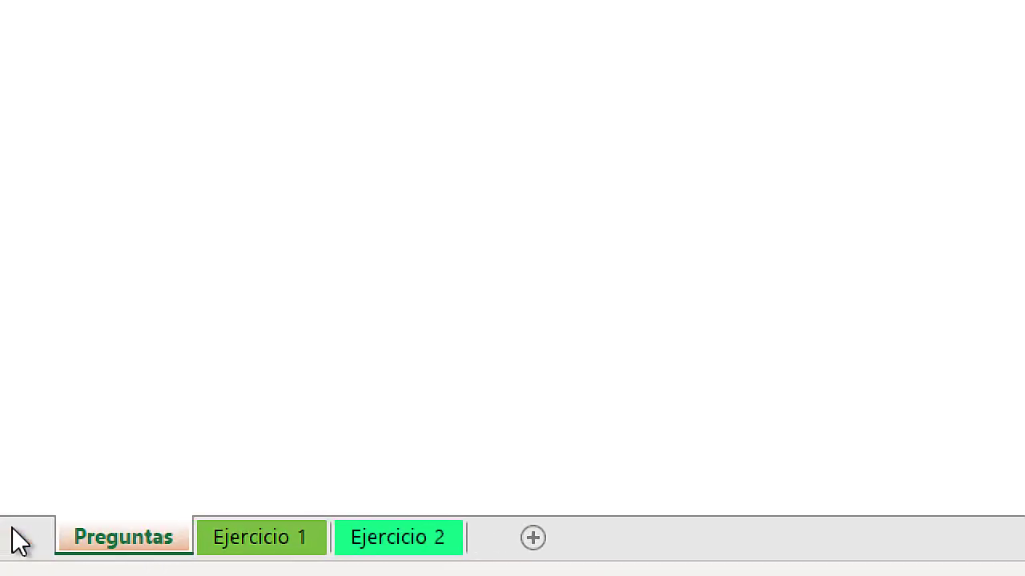
Review the loan table on Ejercicio 1 and the product table on Ejercicio 2, ending on Preguntas.
click(258, 537)
scroll(512, 321, down, 4)
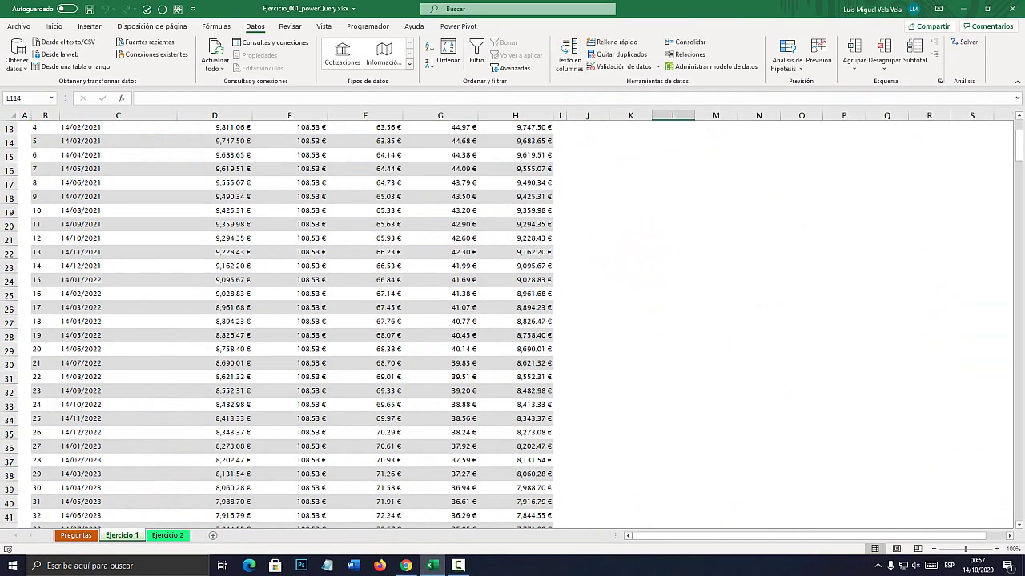
scroll(512, 320, up, 4)
key(ctrl+Page_Down)
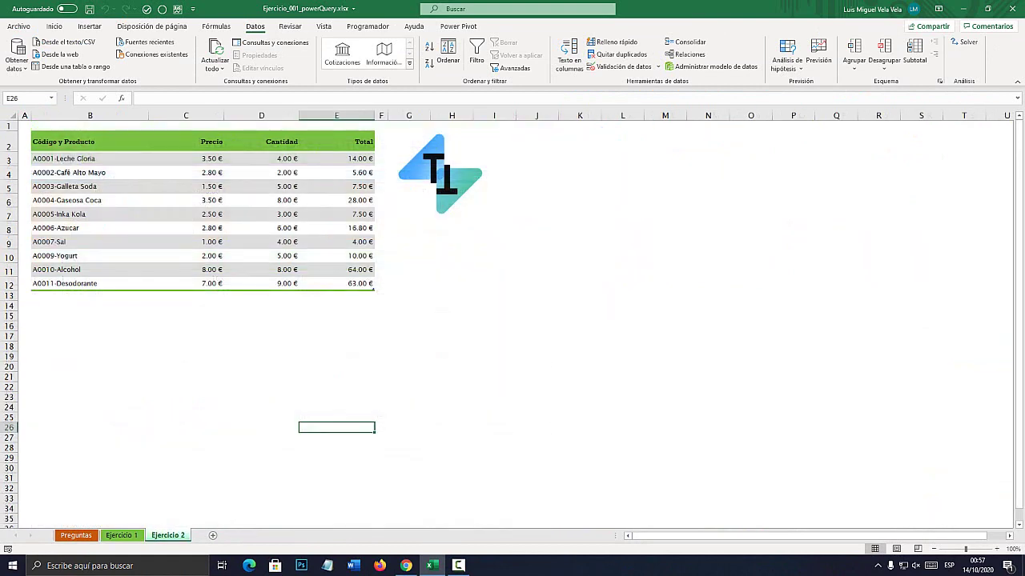
key(ctrl+Page_Up)
key(ctrl+Page_Up)
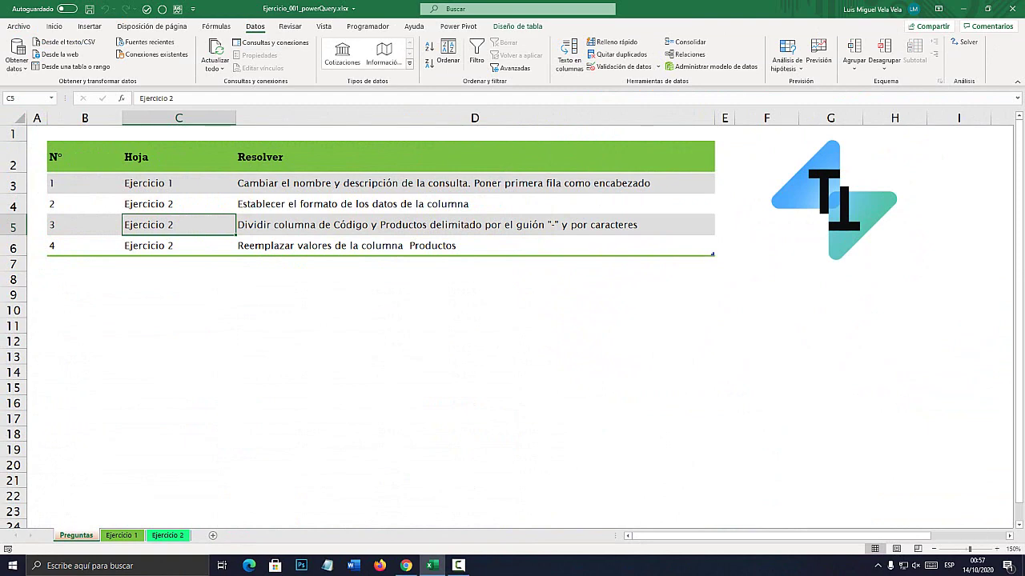
Switch to Chrome, open the free Excel courses page on eltiotech.com and go to the advanced course's chapter list.
click(406, 565)
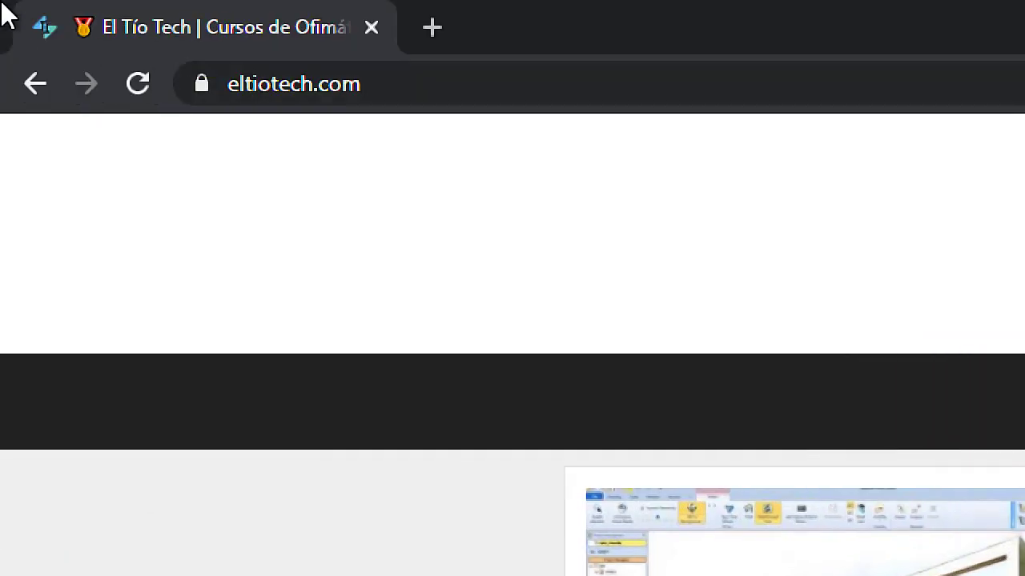
double_click(93, 27)
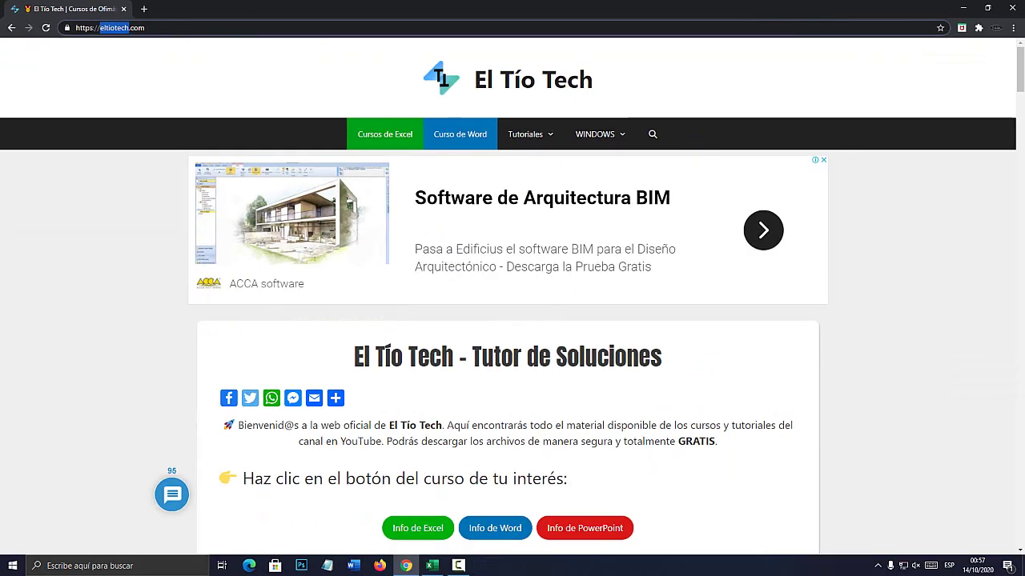
scroll(512, 296, down, 5)
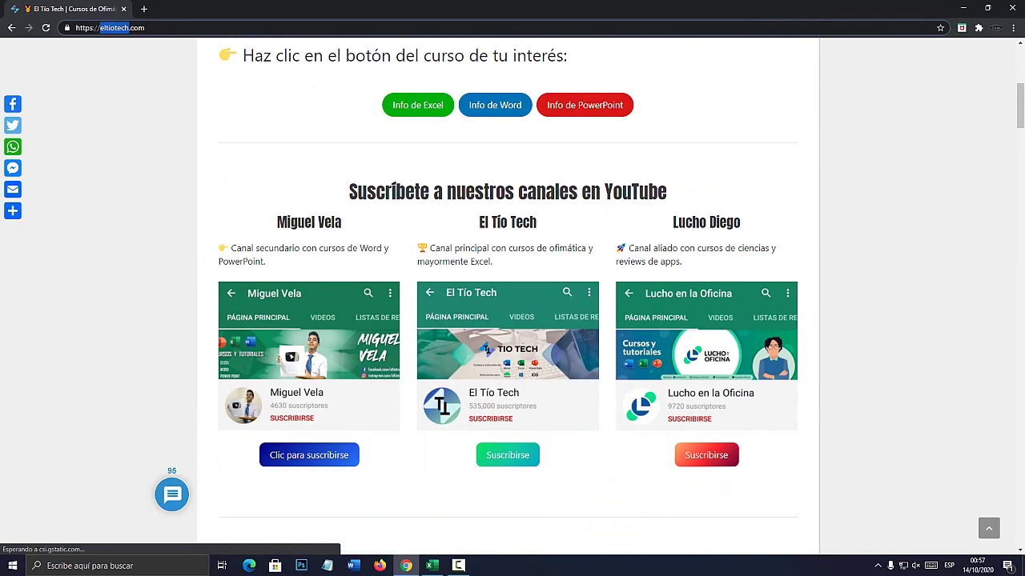
scroll(512, 296, up, 5)
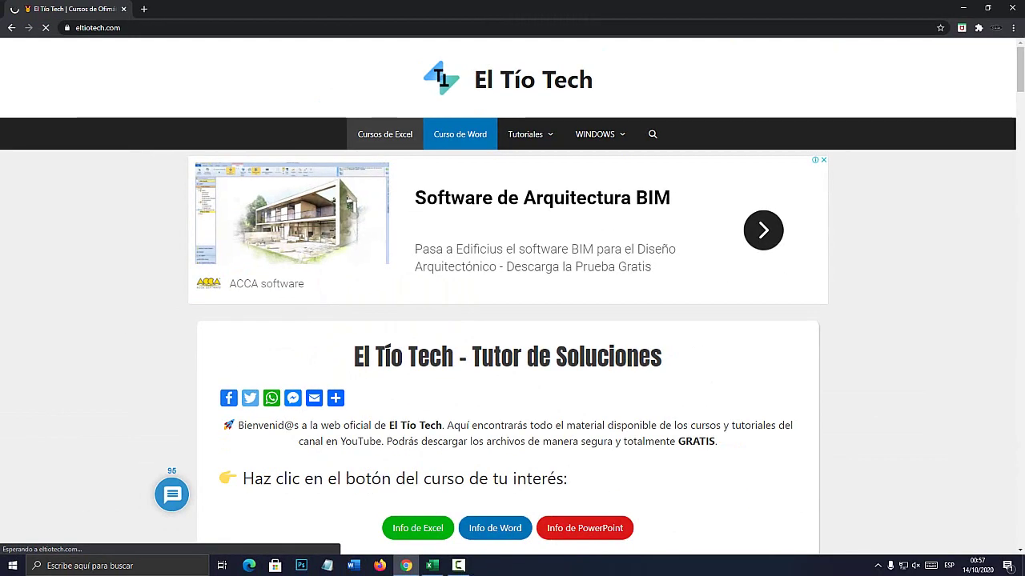
click(475, 75)
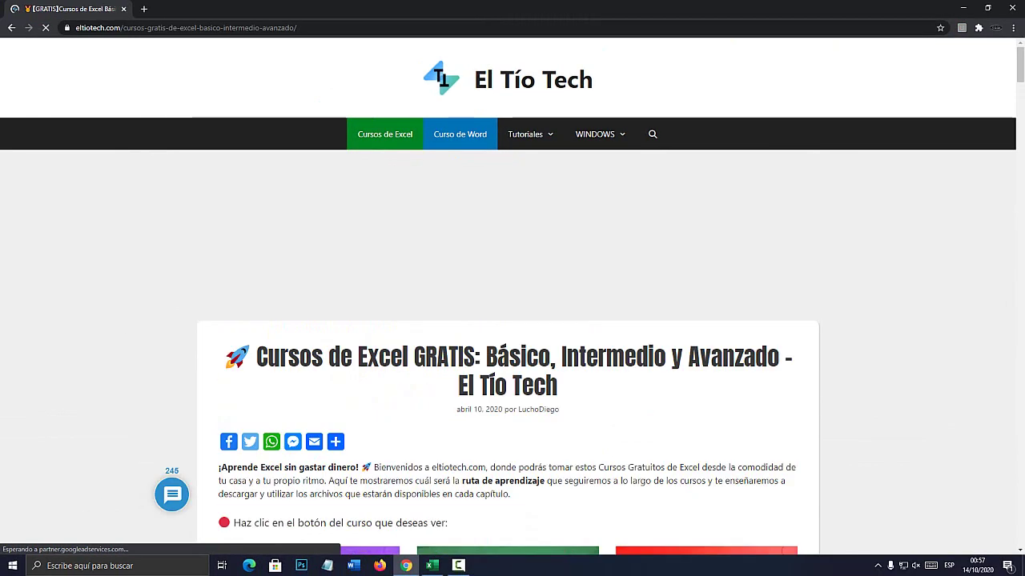
scroll(512, 297, down, 3)
scroll(508, 296, down, 3)
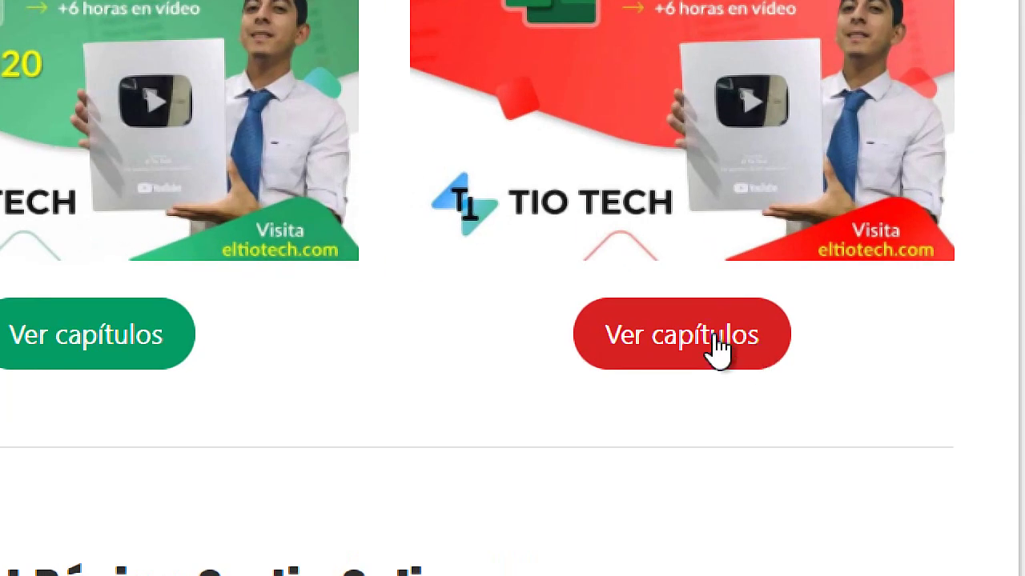
click(718, 328)
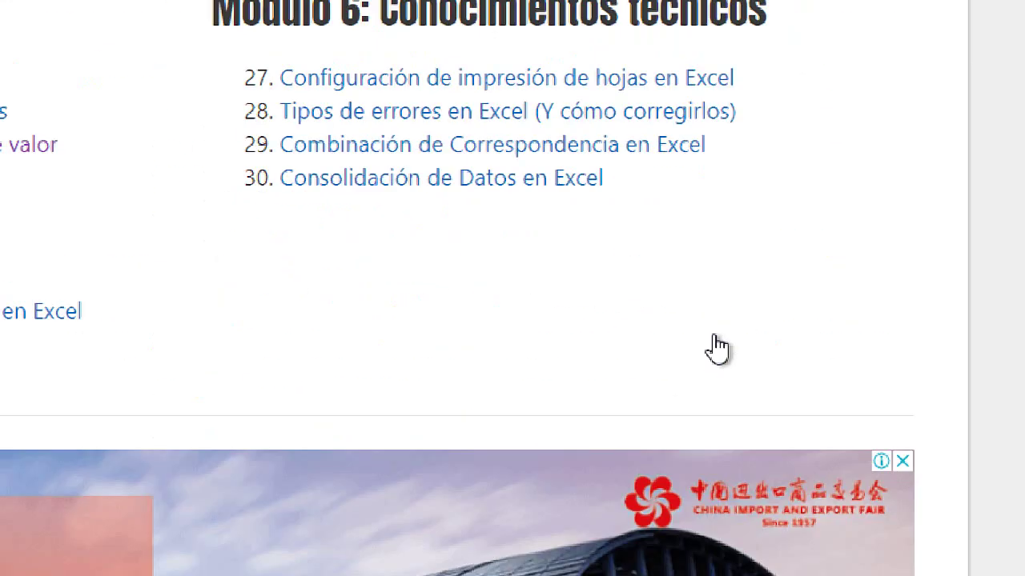
Examine the advanced course's chapter lists, covering the Macros, Power Pivot and Power Query modules.
scroll(507, 320, down, 1)
drag(229, 165, 432, 301)
click(333, 329)
triple_click(333, 330)
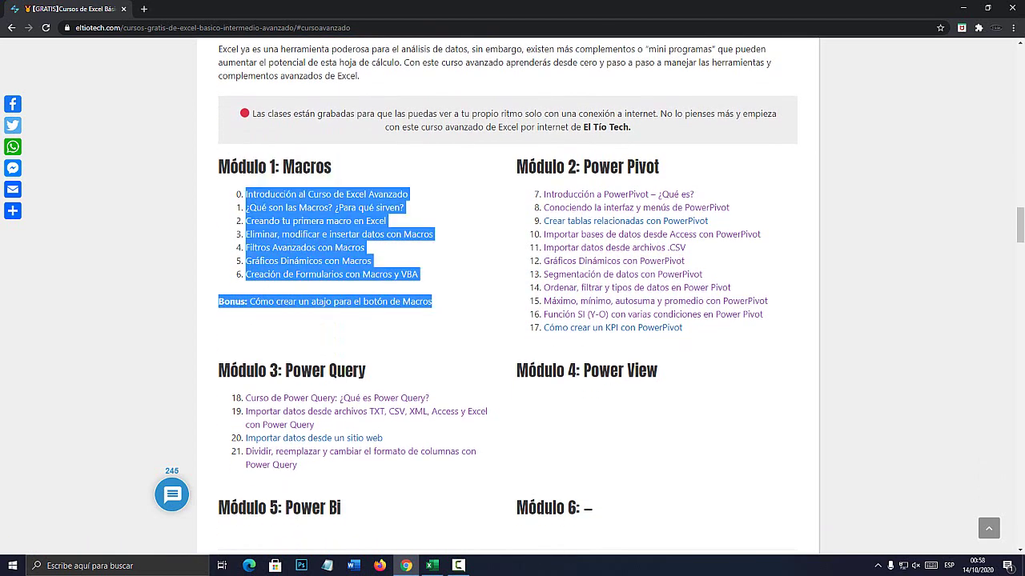
click(333, 329)
double_click(306, 167)
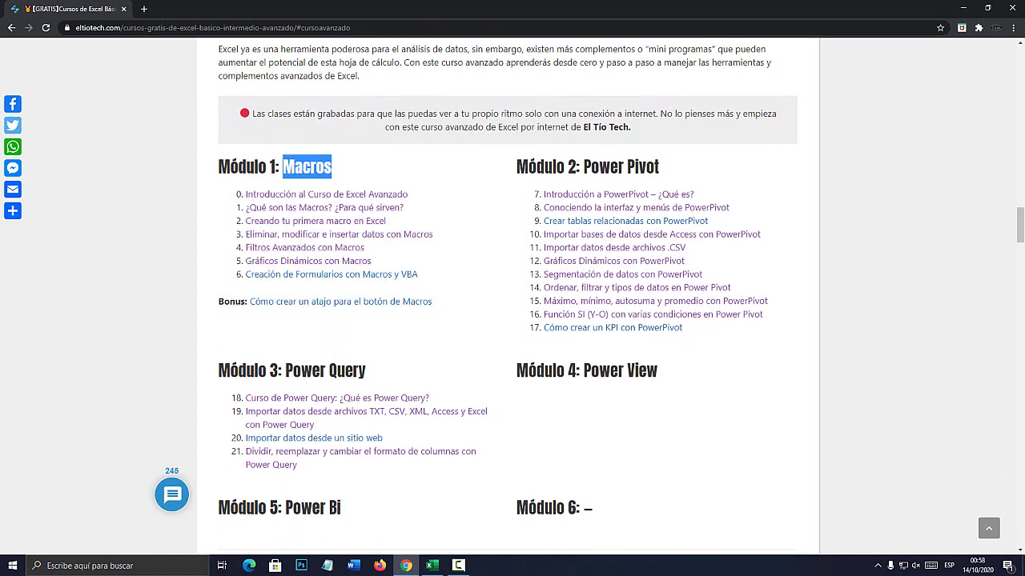
click(306, 167)
double_click(602, 166)
scroll(508, 280, down, 3)
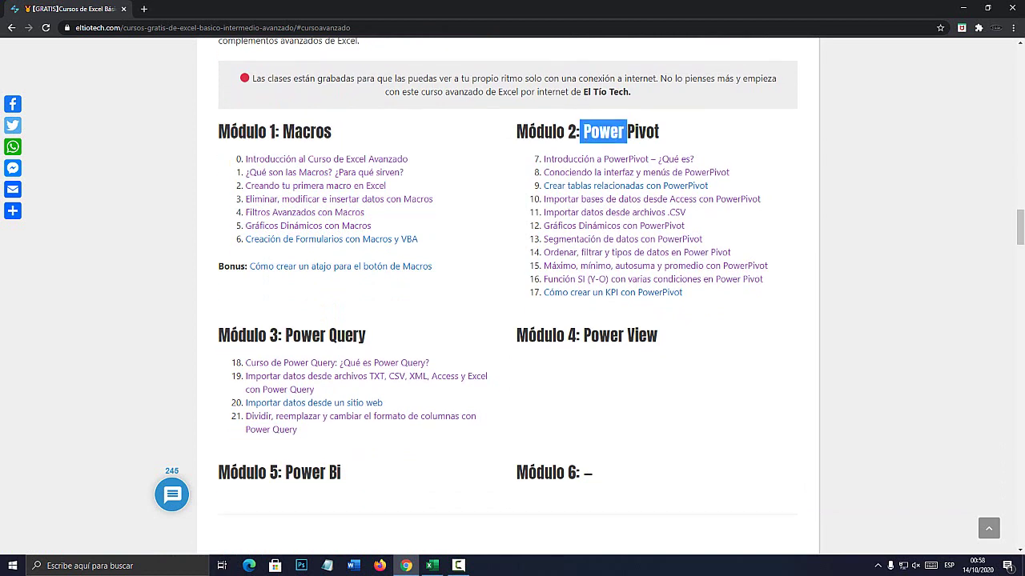
drag(277, 265, 365, 265)
click(364, 264)
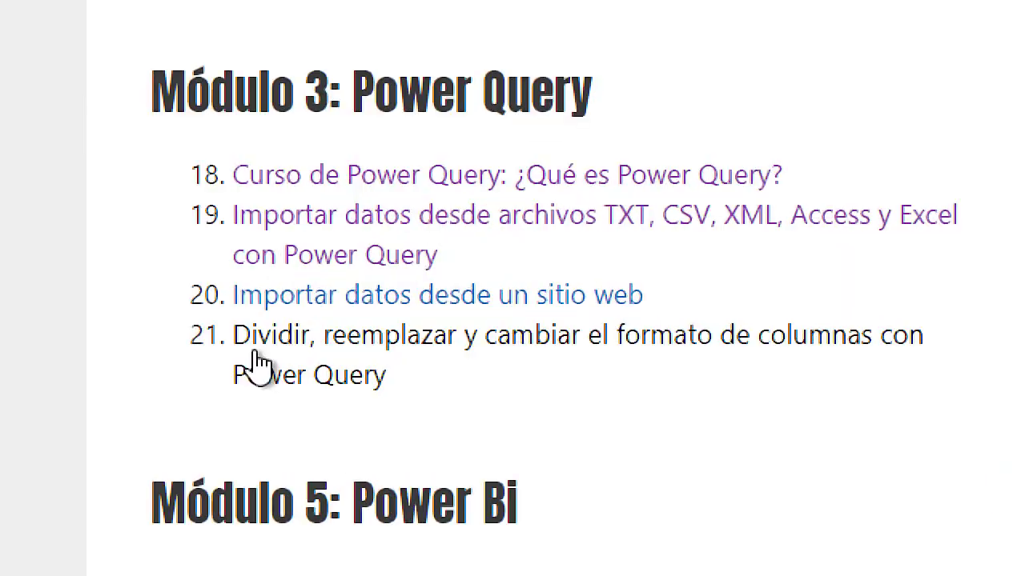
Open chapter 21 on splitting, replacing and formatting columns with Power Query and find its file download section.
click(238, 346)
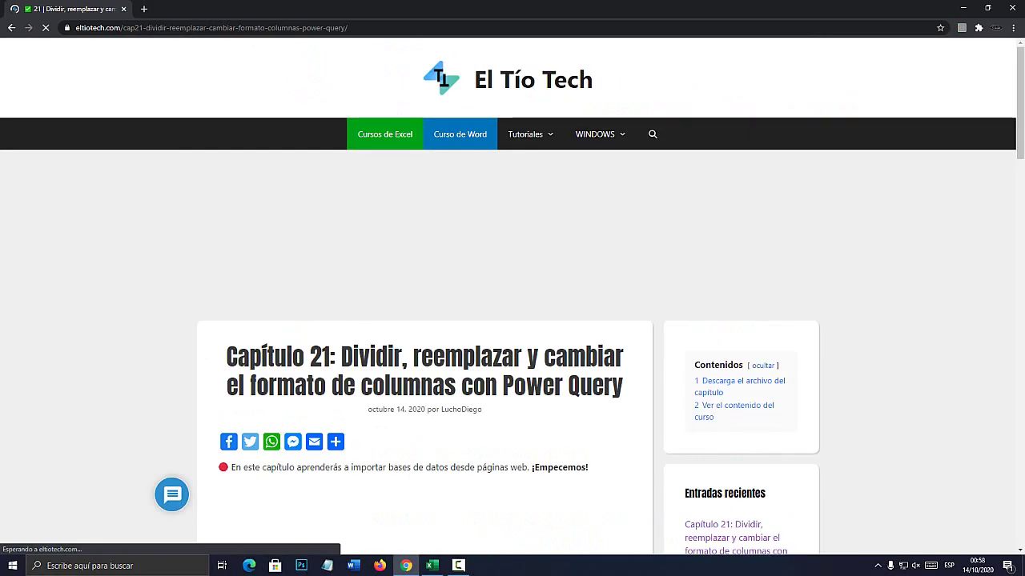
scroll(512, 296, down, 4)
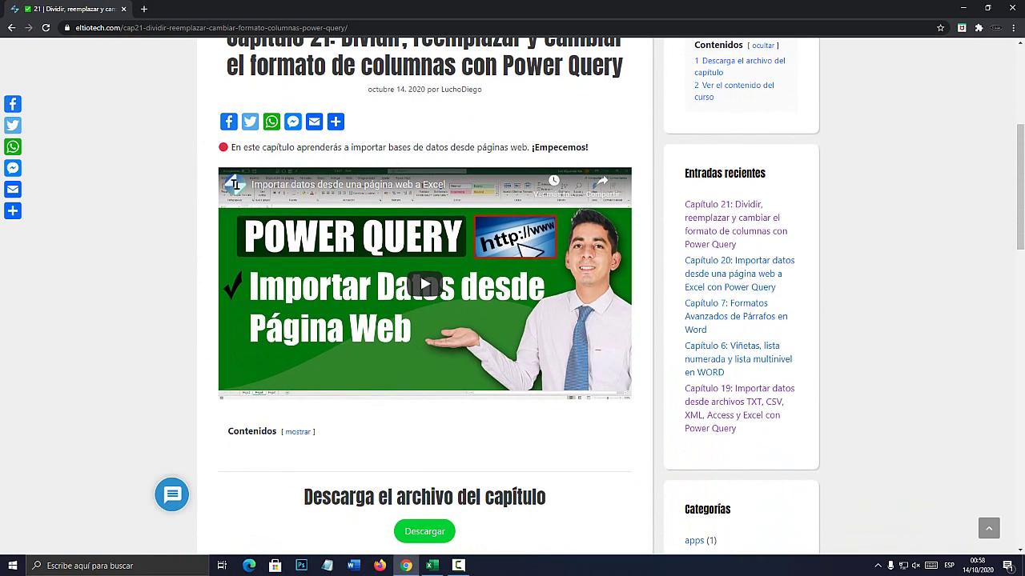
scroll(424, 296, down, 2)
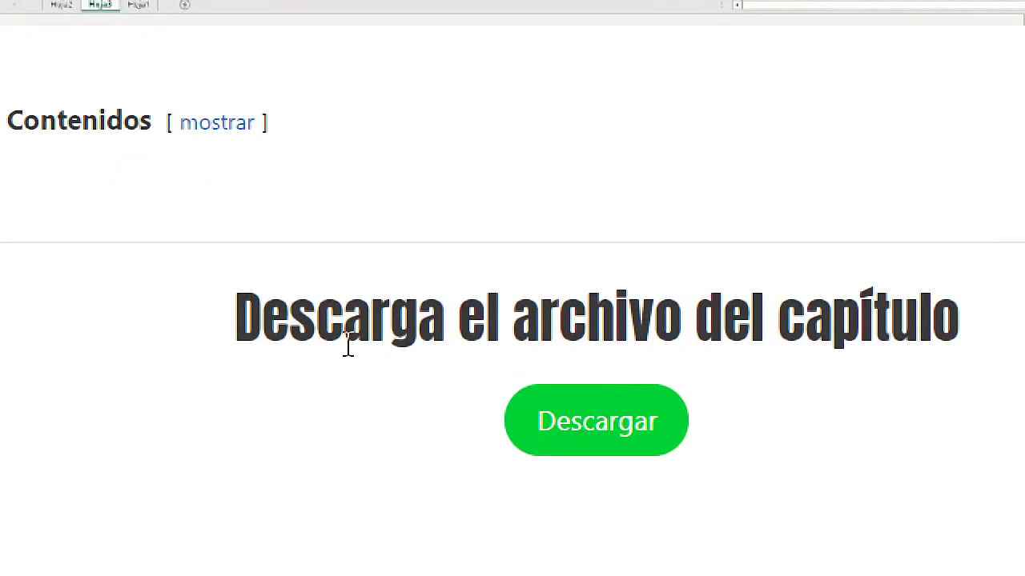
drag(301, 339, 552, 340)
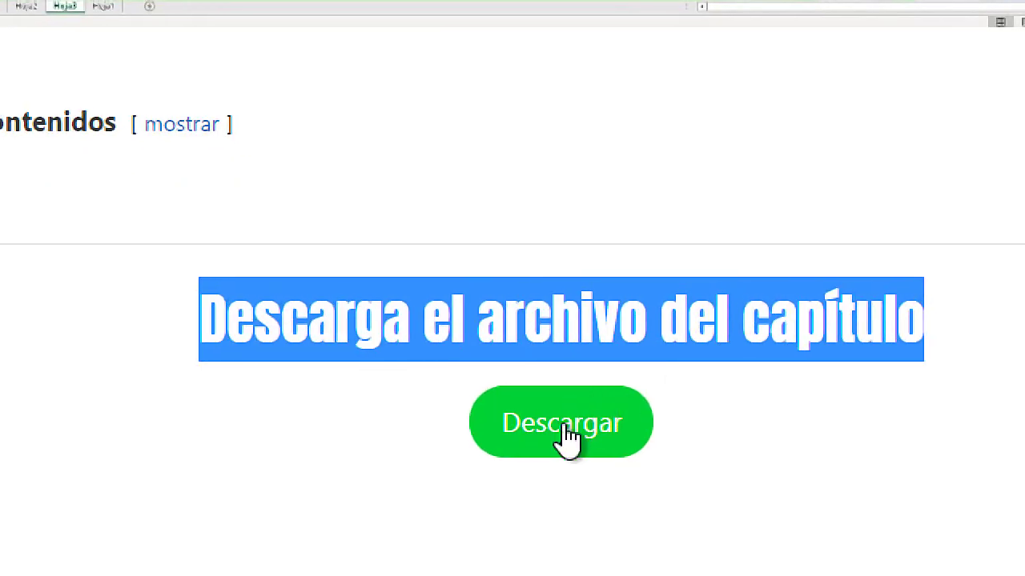
Switch back to Excel and look over the Ejercicio 1 and Ejercicio 2 sheets, returning to Preguntas.
key(alt+Tab)
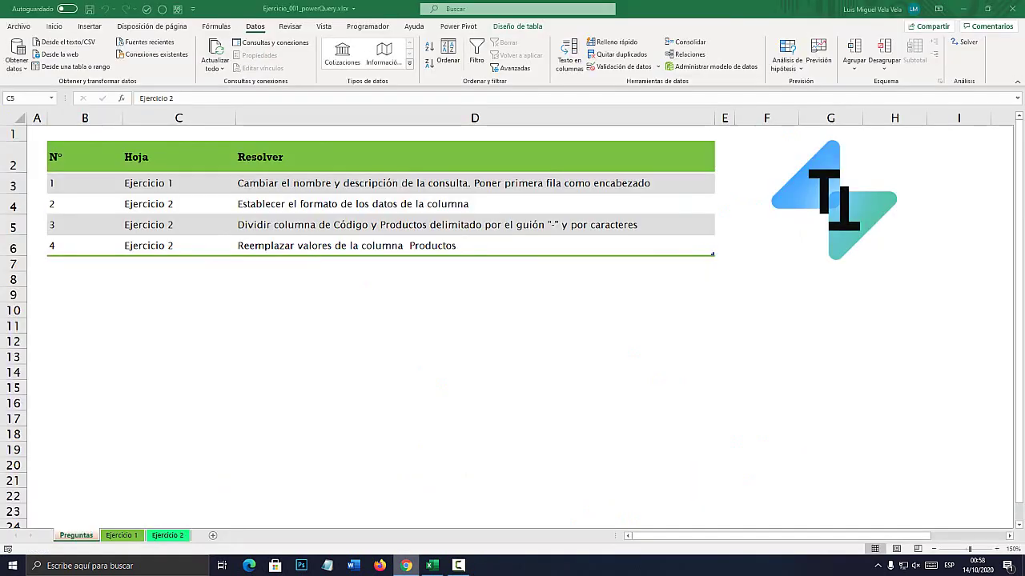
key(ctrl+Page_Down)
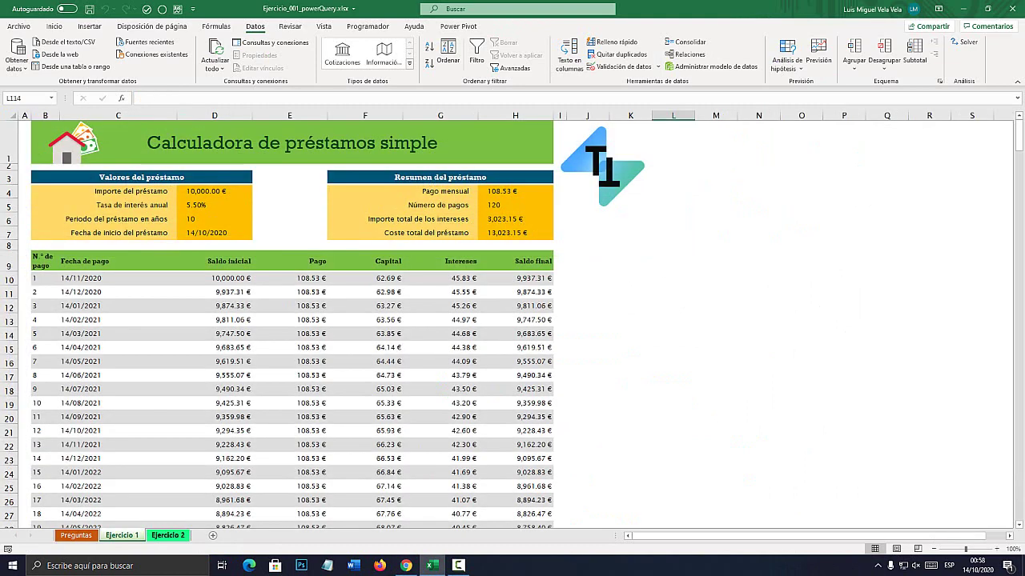
key(ctrl+Page_Down)
key(ctrl+Page_Up)
key(ctrl+Page_Up)
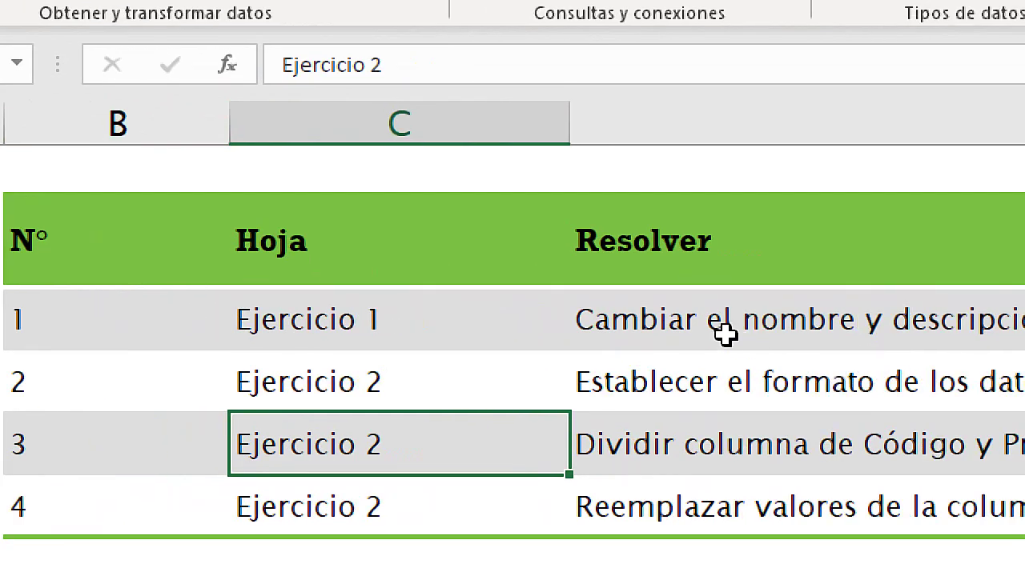
Check the first task's row on Preguntas, reading its assigned sheet and its description.
click(715, 331)
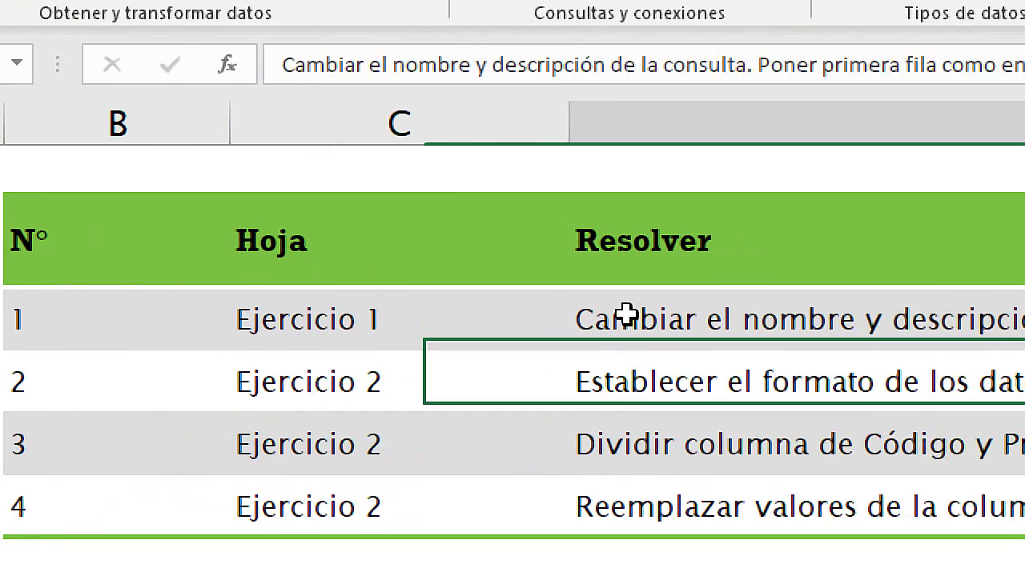
click(542, 337)
click(617, 315)
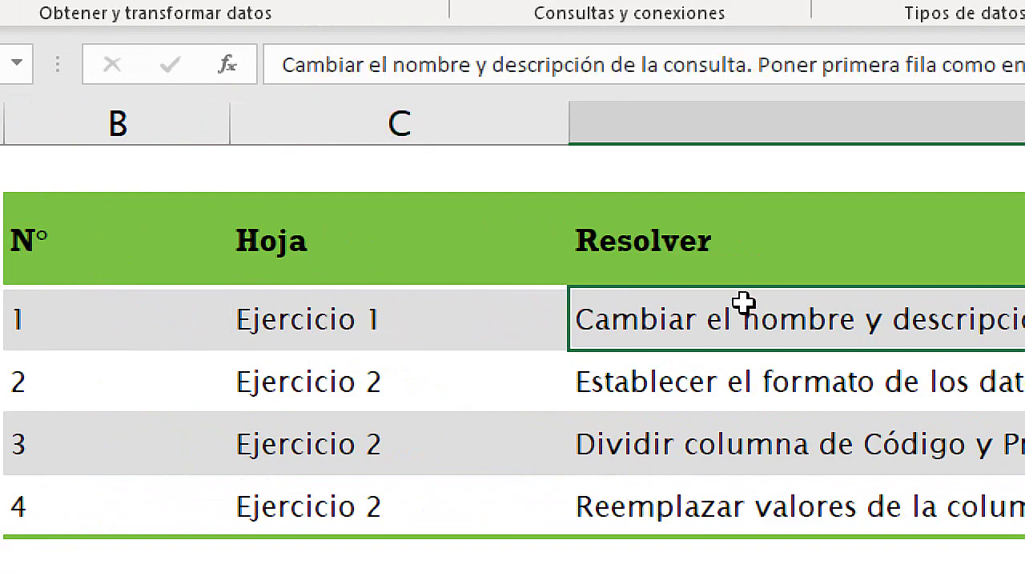
click(446, 315)
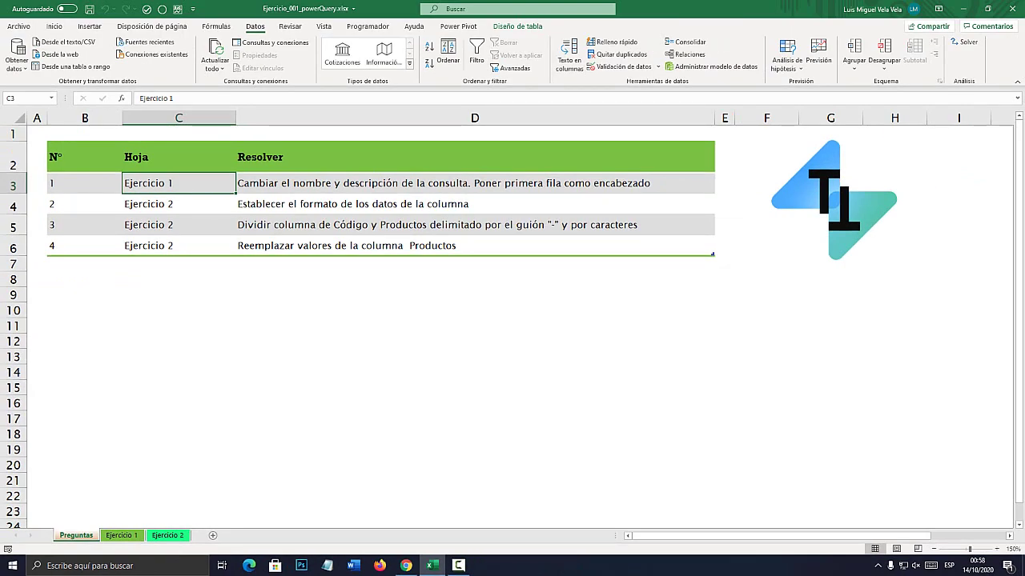
click(474, 183)
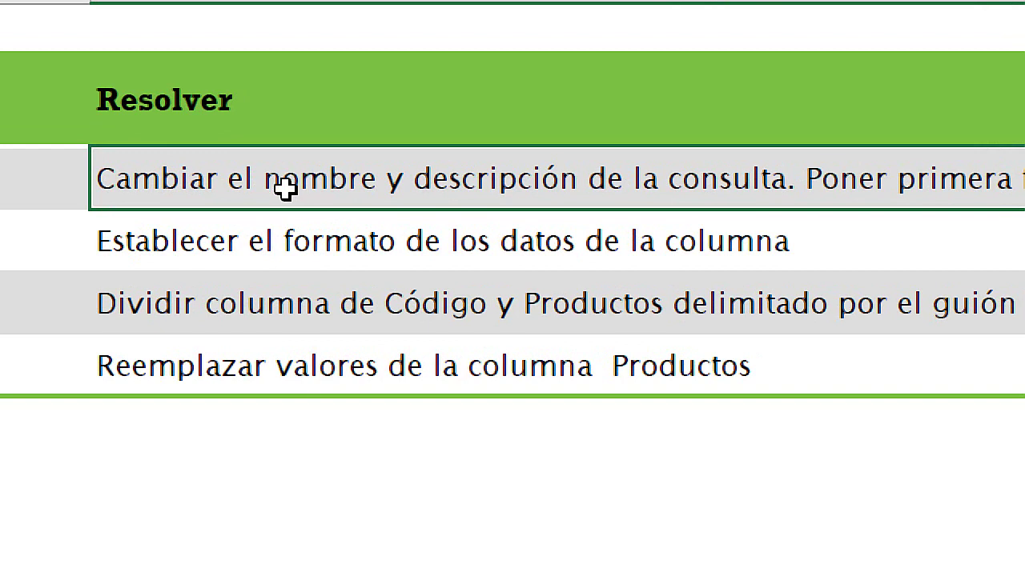
Highlight the parts of the first task's text in D3: changing the query's name and description, and using the first row as header.
double_click(289, 183)
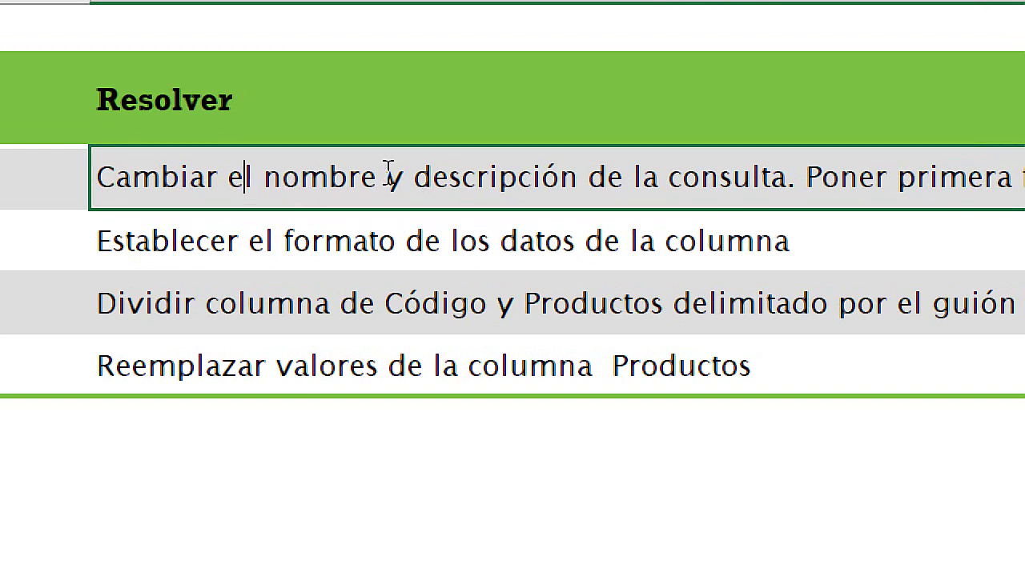
drag(385, 175, 105, 174)
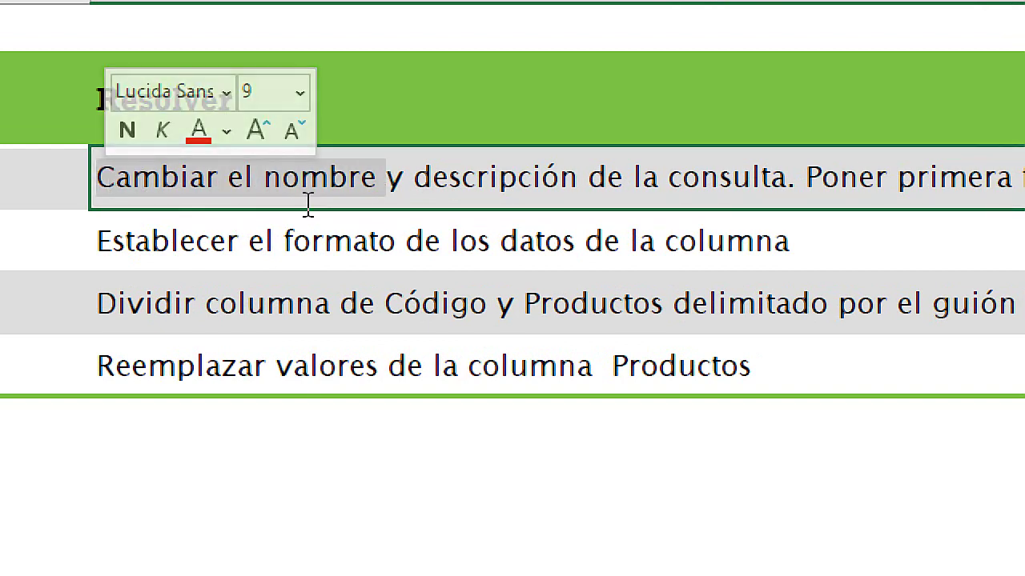
drag(405, 188, 586, 186)
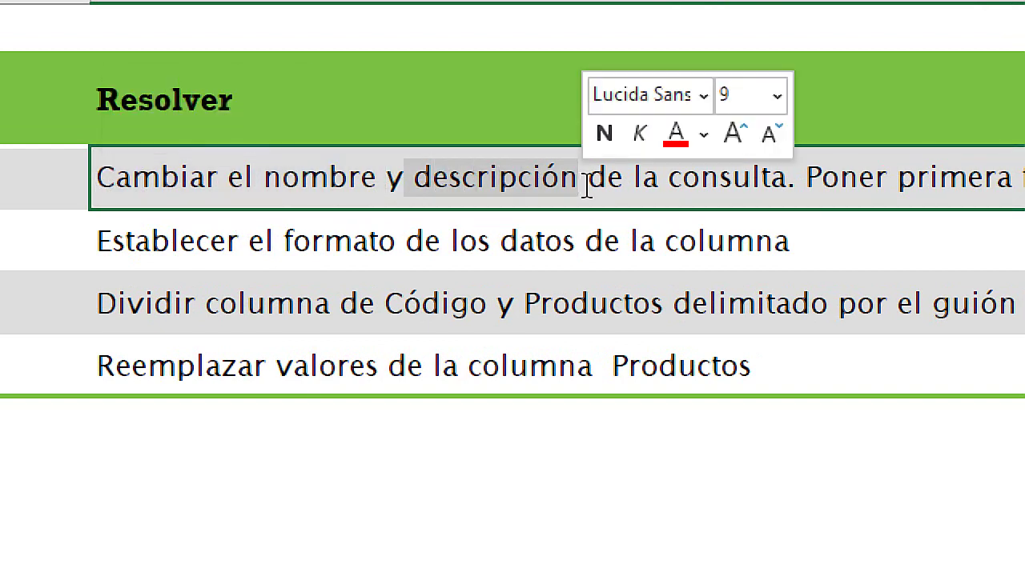
click(435, 180)
drag(389, 178, 102, 177)
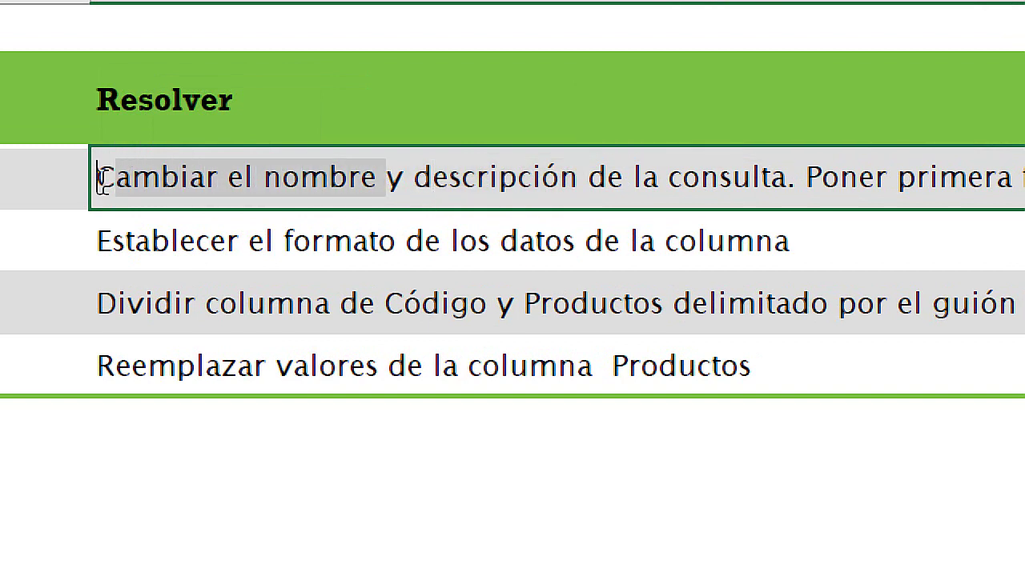
drag(590, 177, 403, 173)
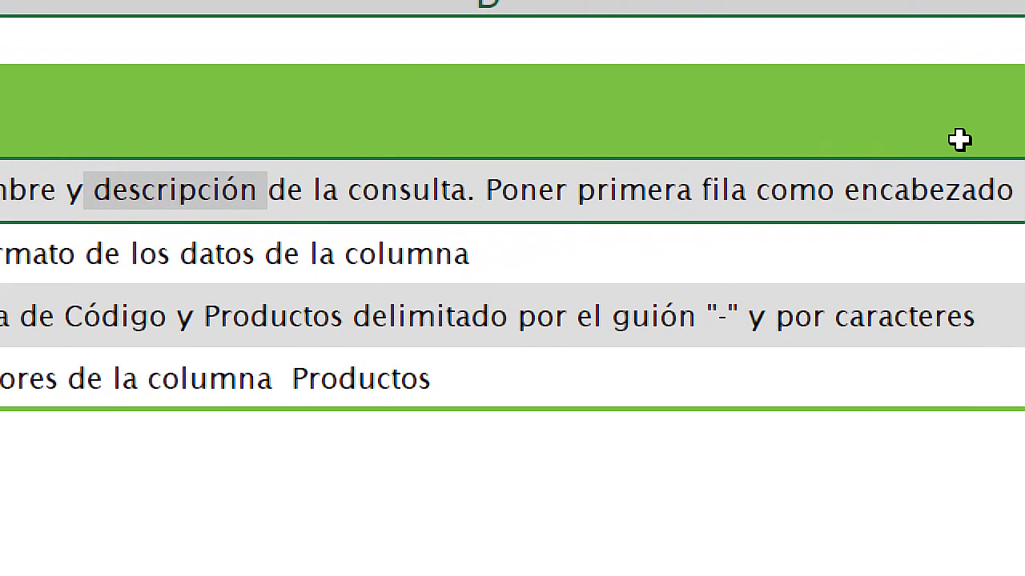
drag(490, 190, 685, 188)
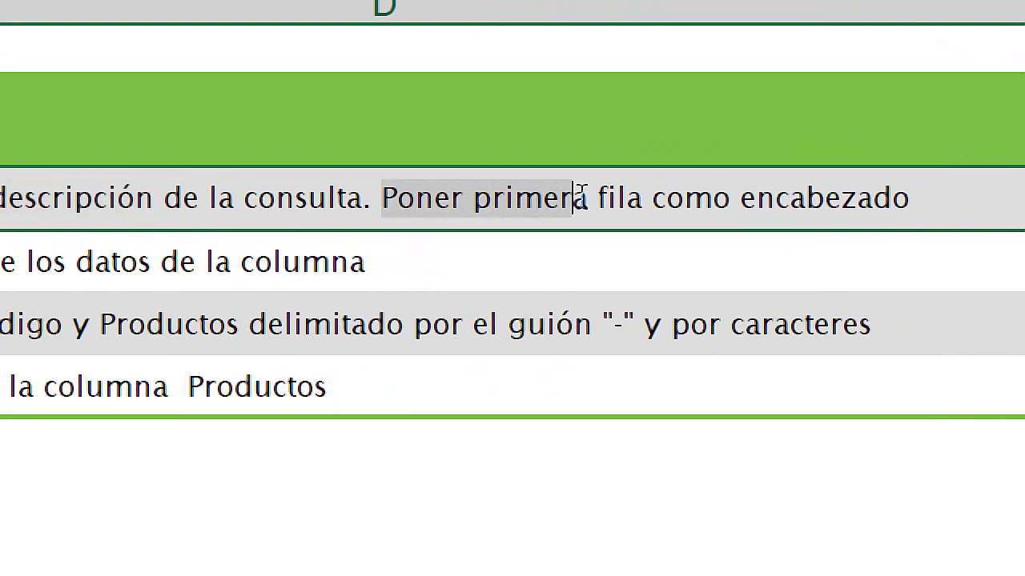
drag(581, 196, 918, 196)
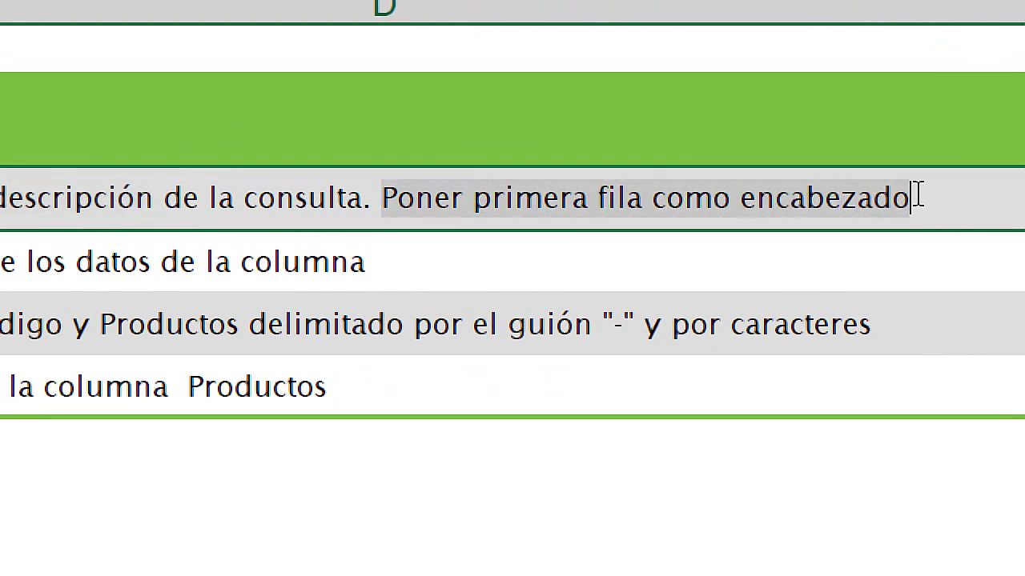
Check the sheet assigned to the first task in cell C3 of Preguntas, leaving its text unedited.
click(475, 325)
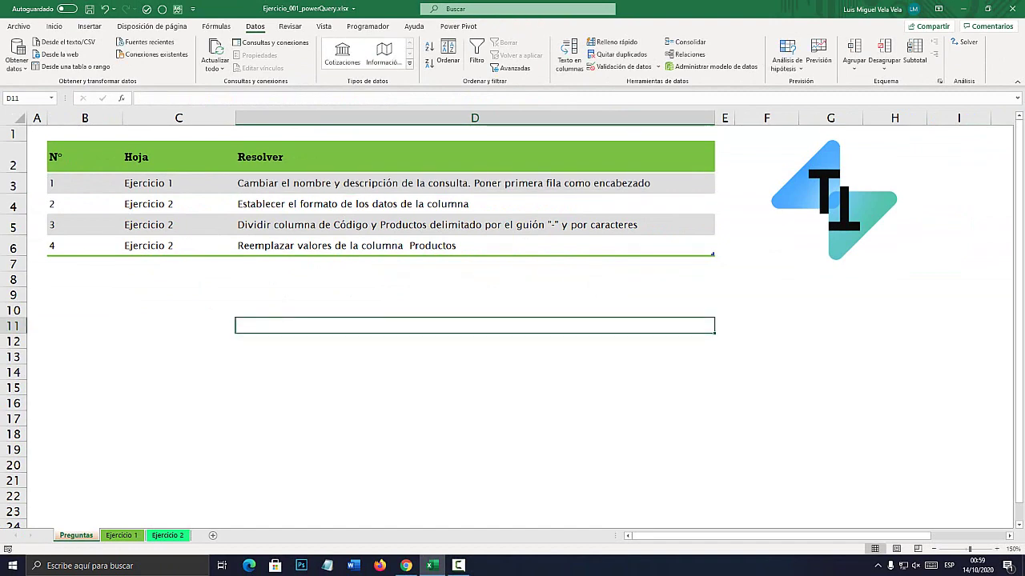
click(160, 183)
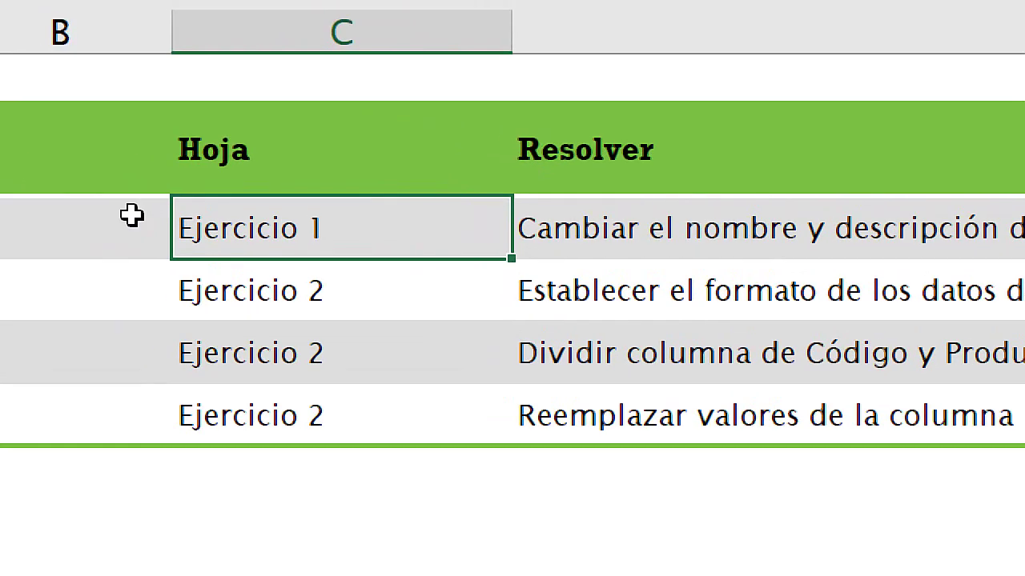
double_click(252, 222)
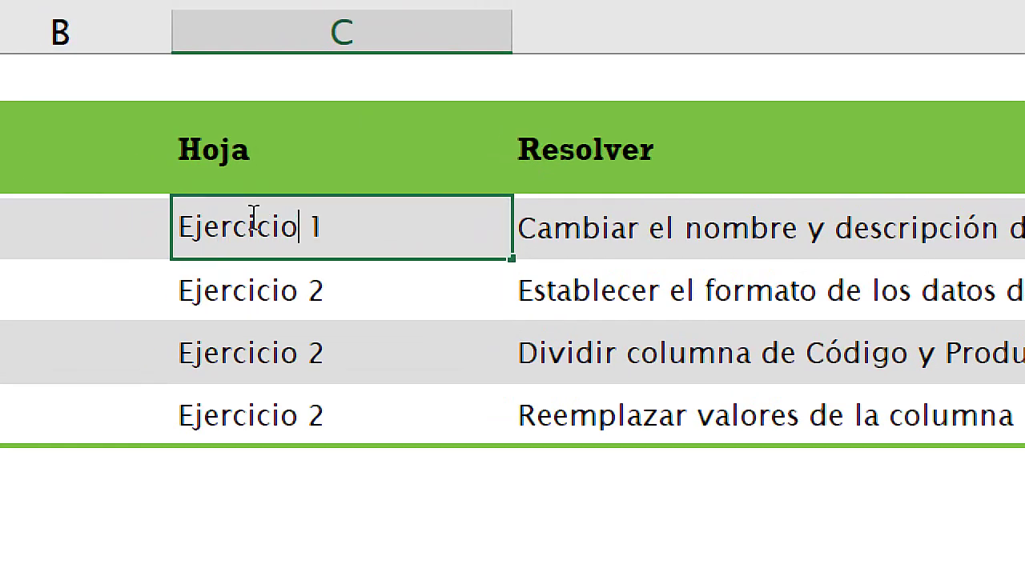
triple_click(193, 228)
key(Escape)
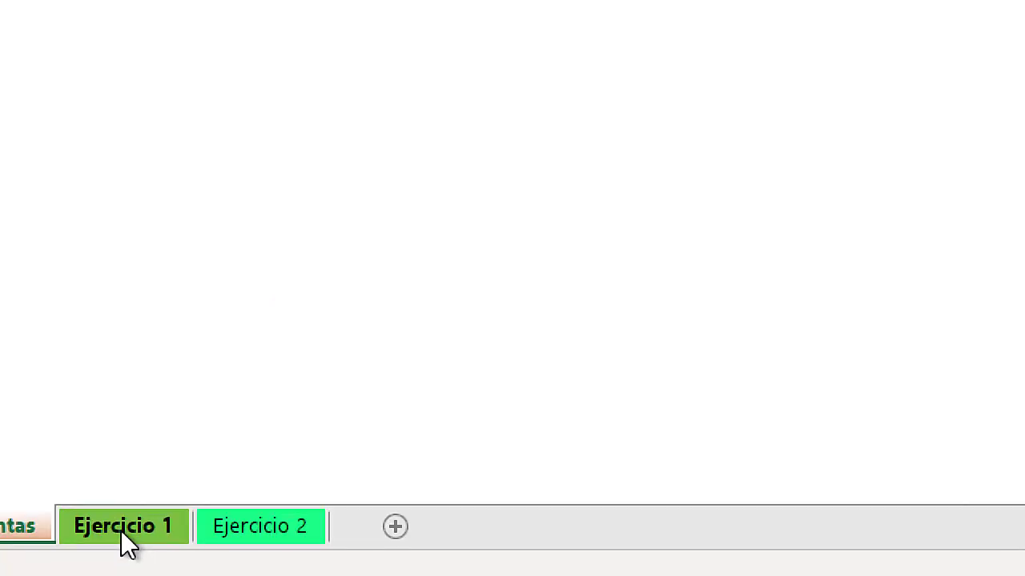
Select the payment table on the Ejercicio 1 sheet and create a Power Query query from that table.
click(121, 538)
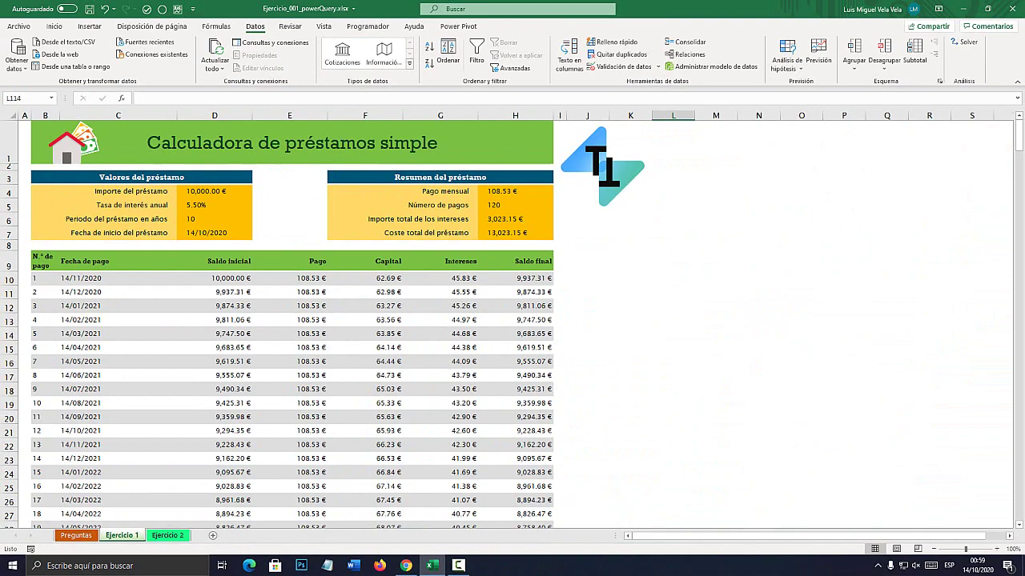
drag(44, 261, 553, 500)
scroll(293, 320, up, 20)
scroll(292, 320, up, 11)
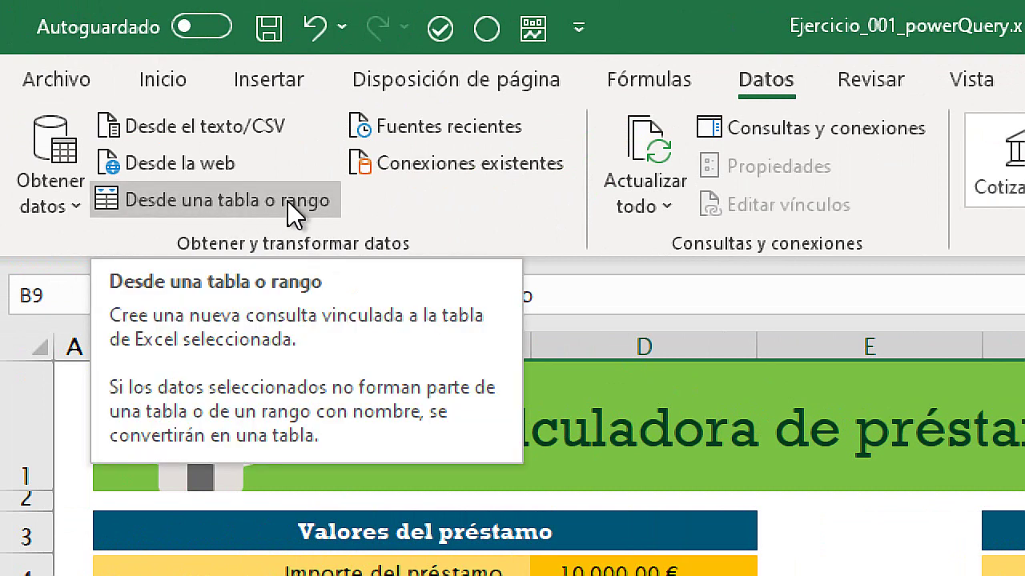
click(288, 201)
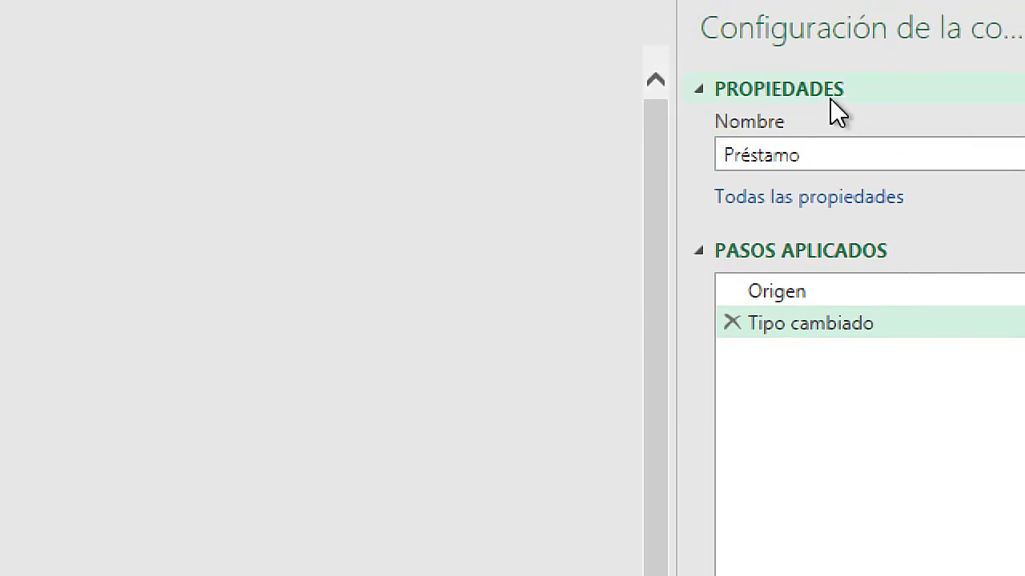
Rename the query as "Mi primer ejercicio".
drag(781, 160, 590, 144)
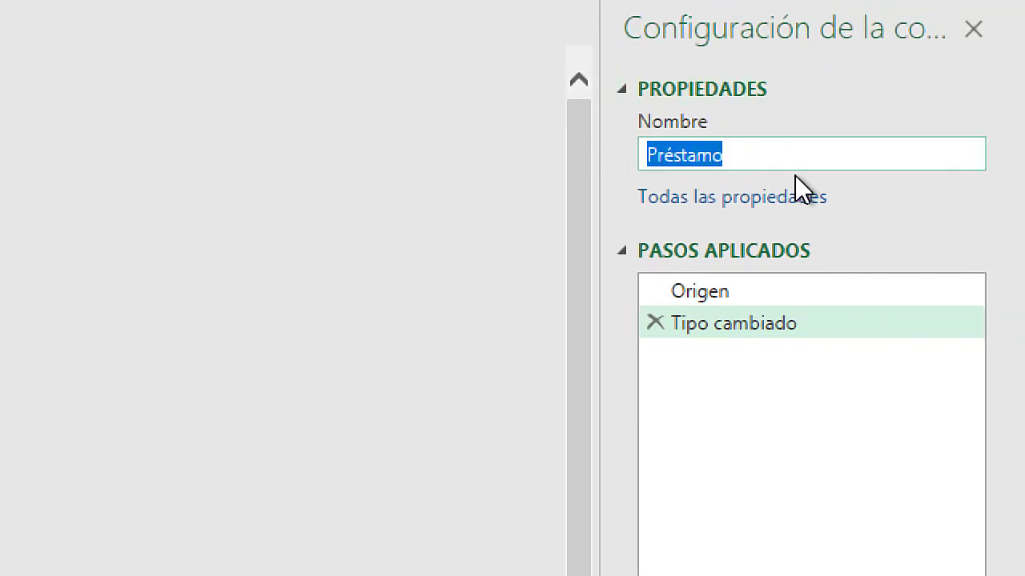
text(Mi )
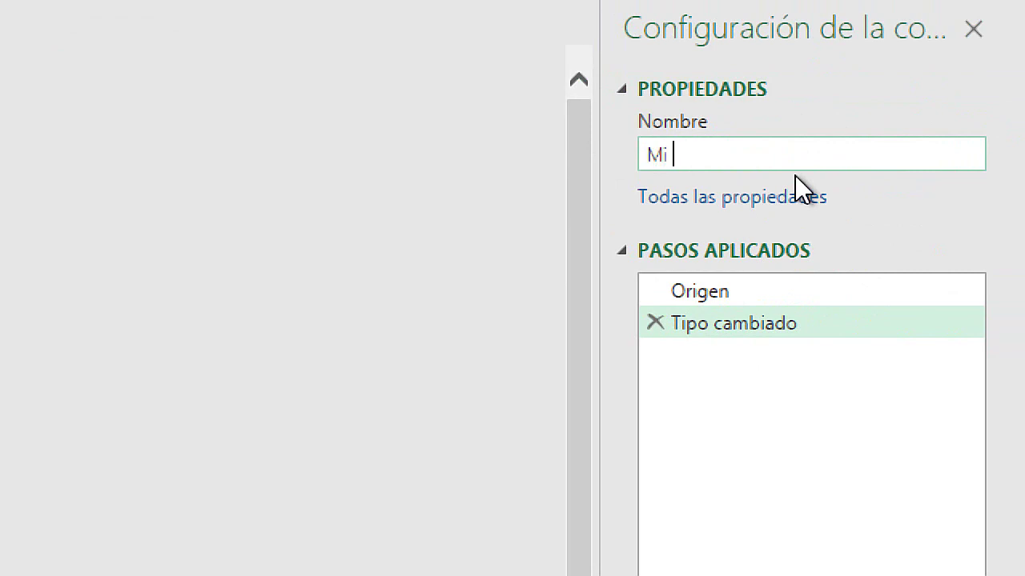
text(primer ejercicio)
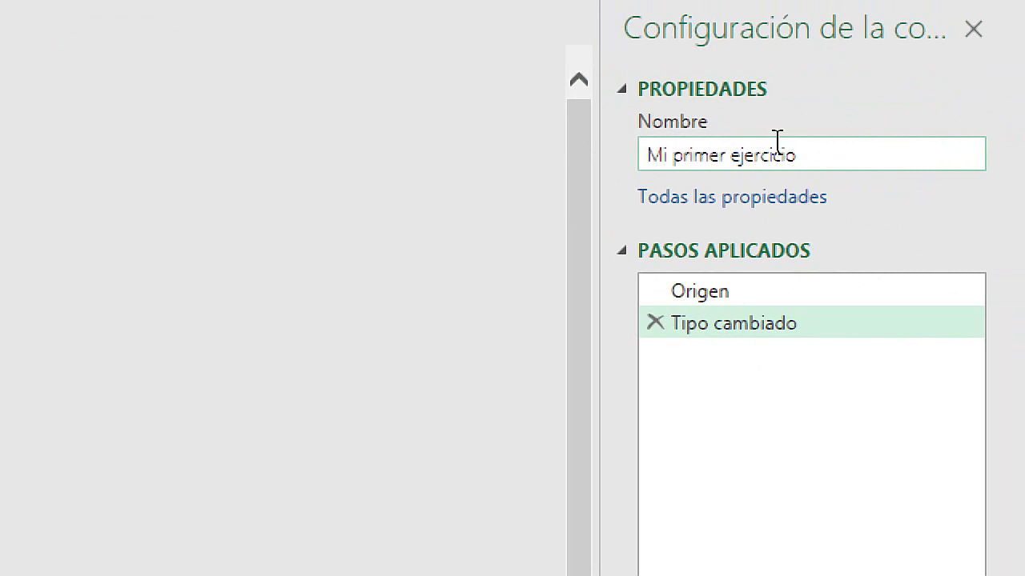
drag(814, 155, 615, 159)
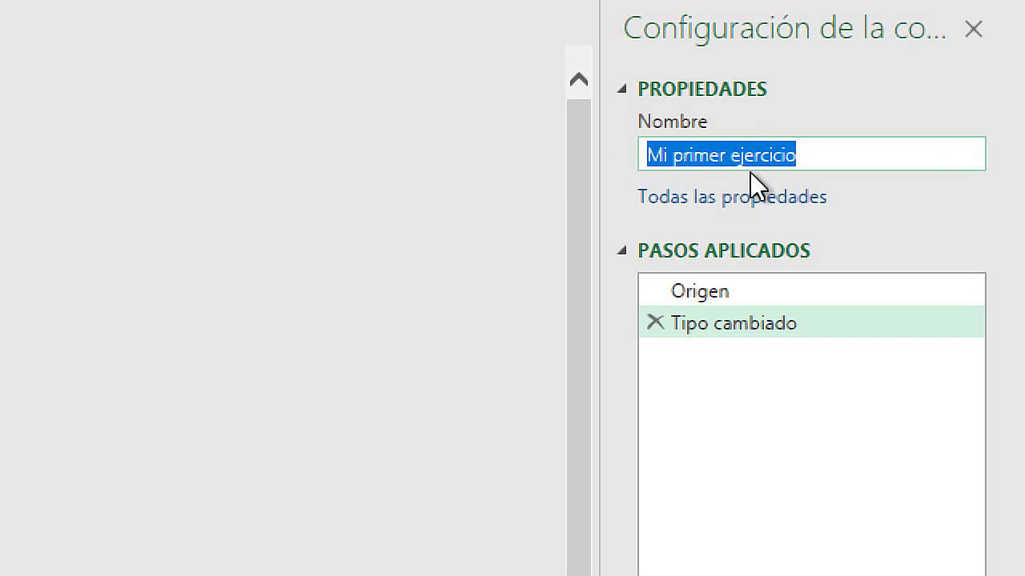
click(798, 156)
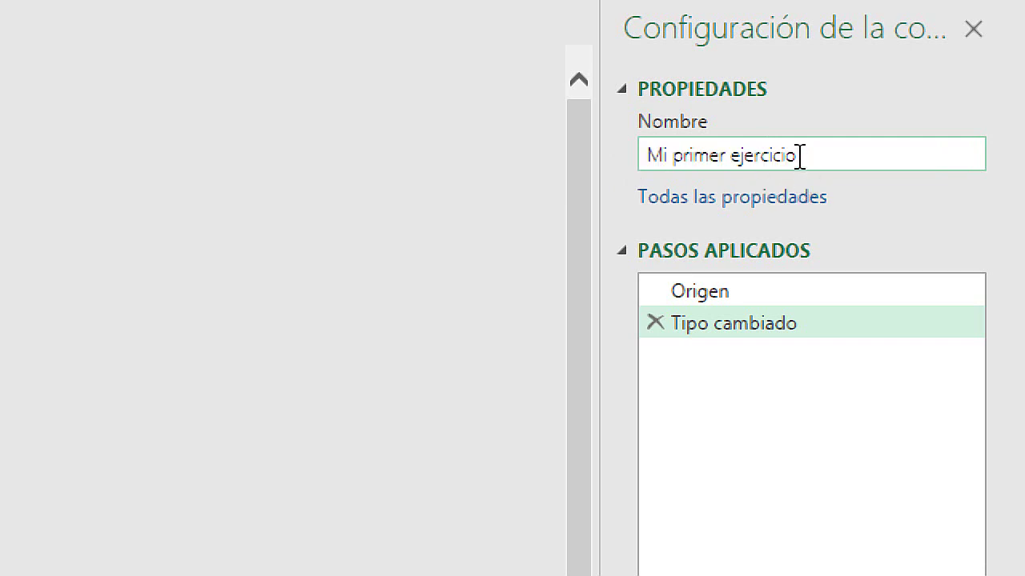
drag(841, 147, 593, 148)
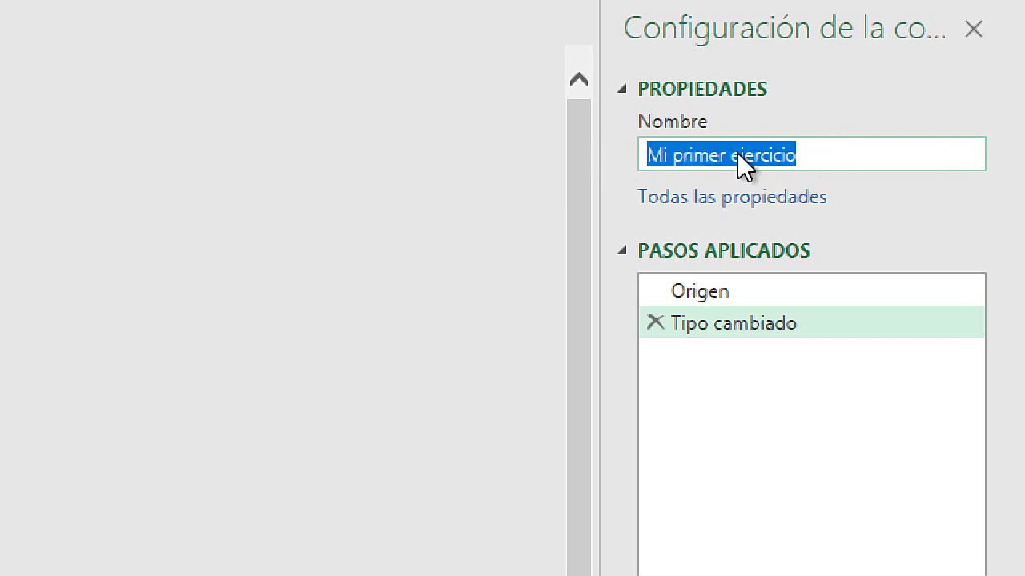
click(894, 185)
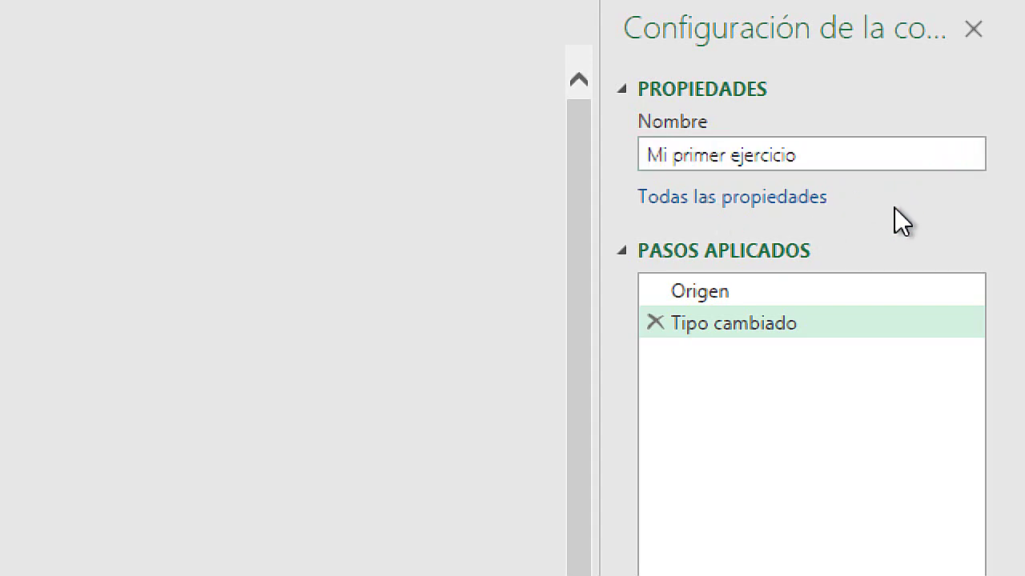
Add the description "Mi primer ejercicio con el tío tech" in the query's full properties.
click(750, 199)
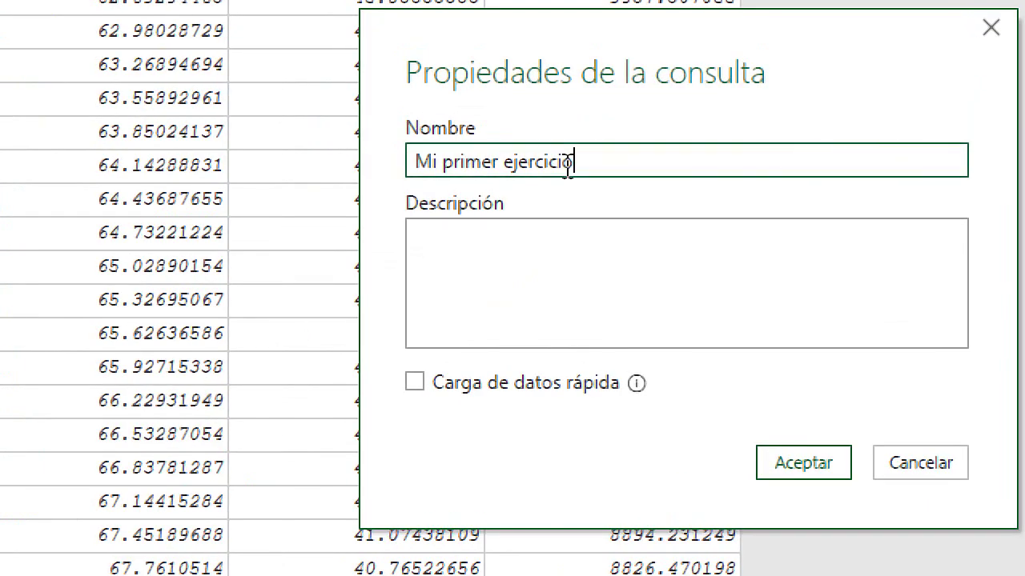
drag(579, 154, 504, 148)
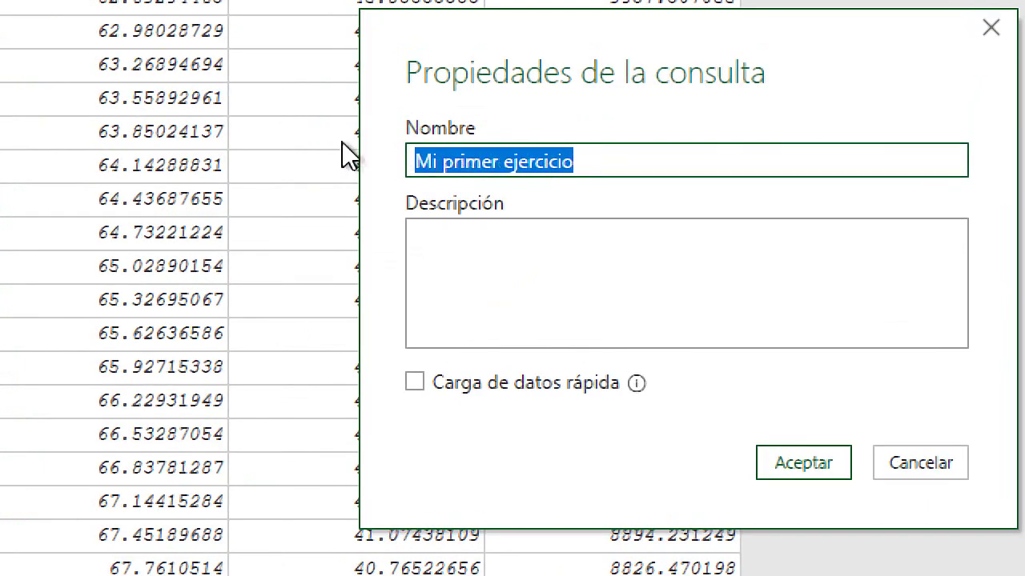
click(465, 255)
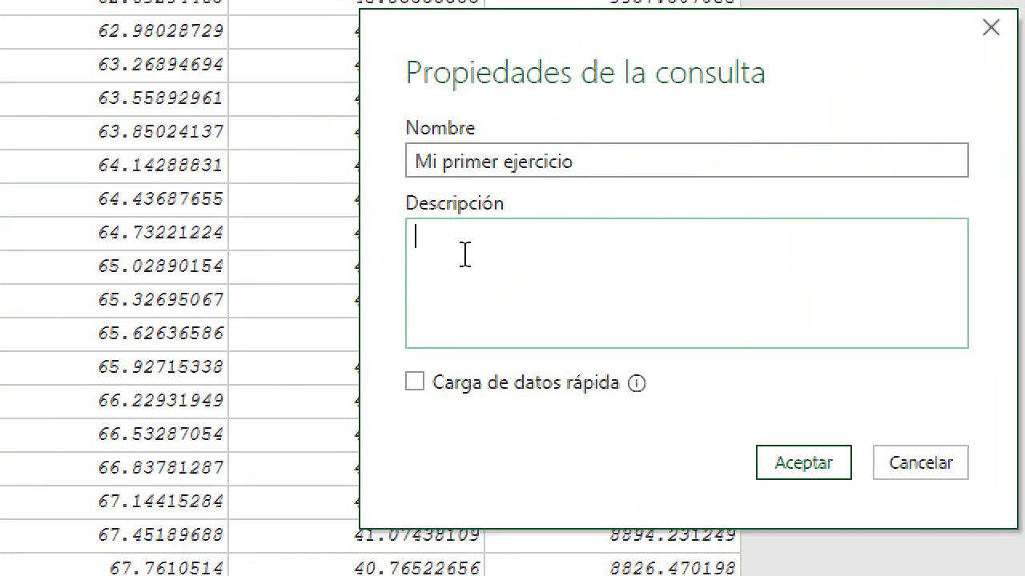
triple_click(603, 155)
click(507, 259)
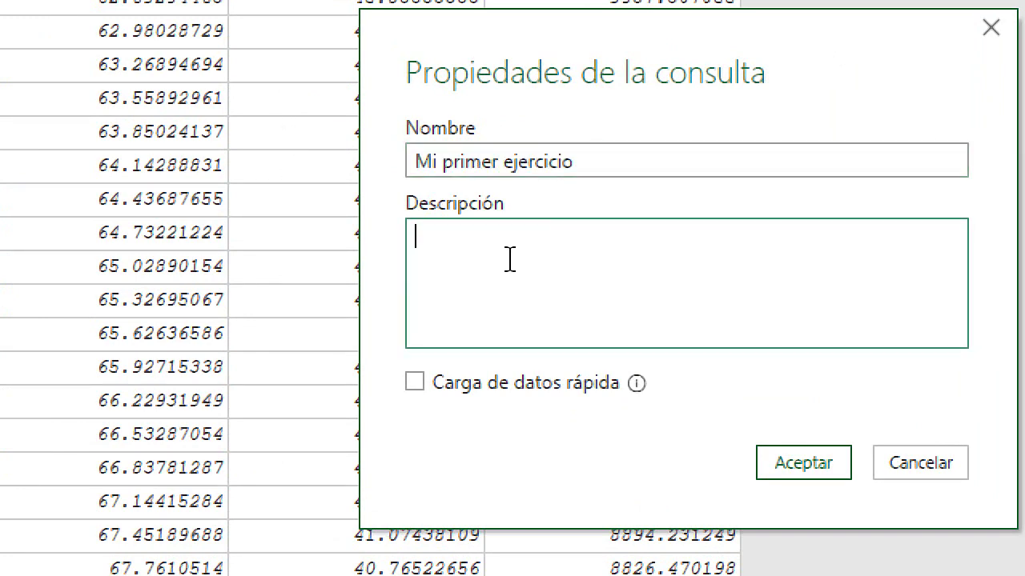
text(Mi prime)
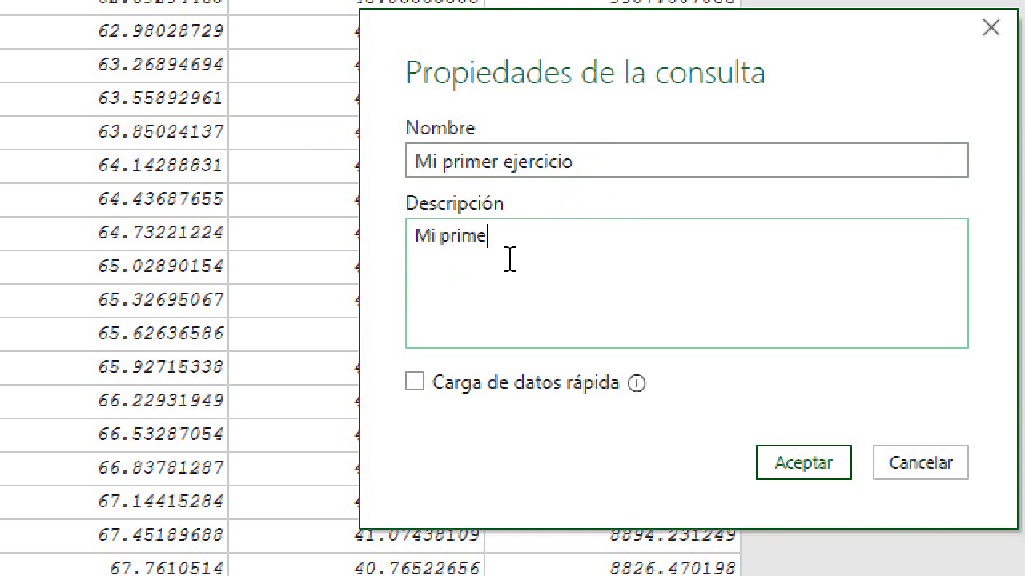
text(r ejercicio con el tío tech)
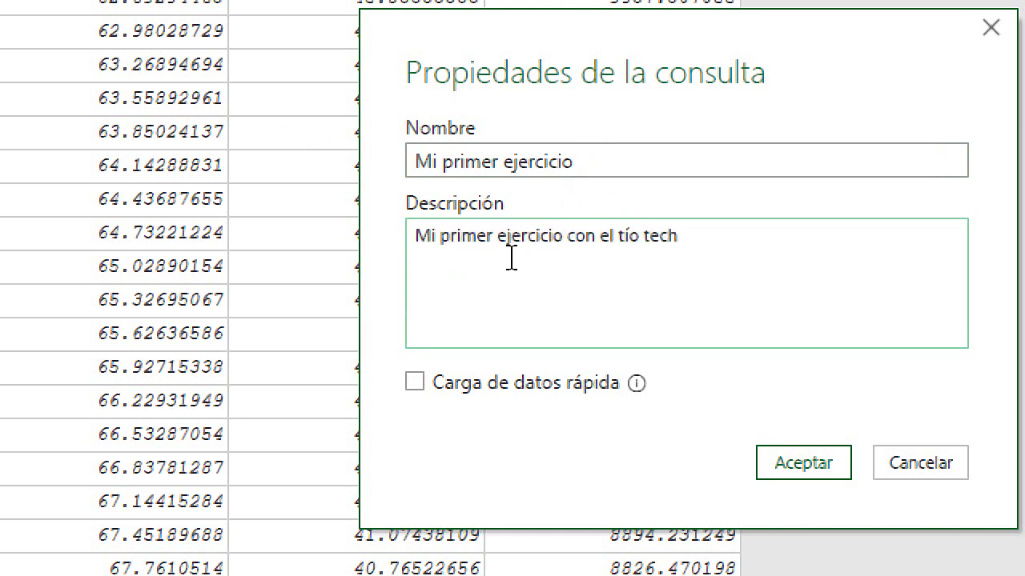
click(807, 475)
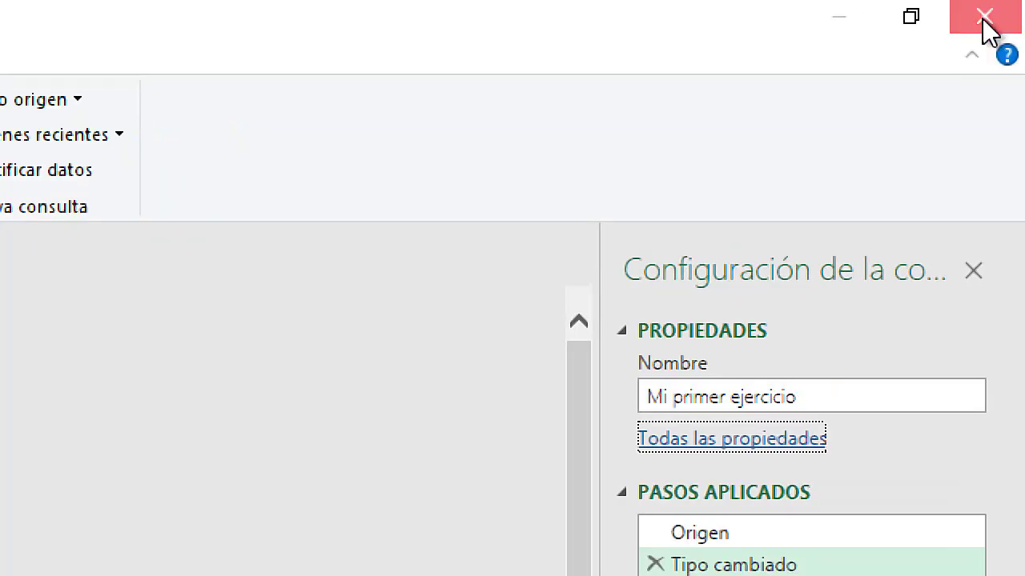
Close the Power Query editor, keeping the changes so the query loads into the workbook.
click(984, 17)
drag(472, 266, 493, 176)
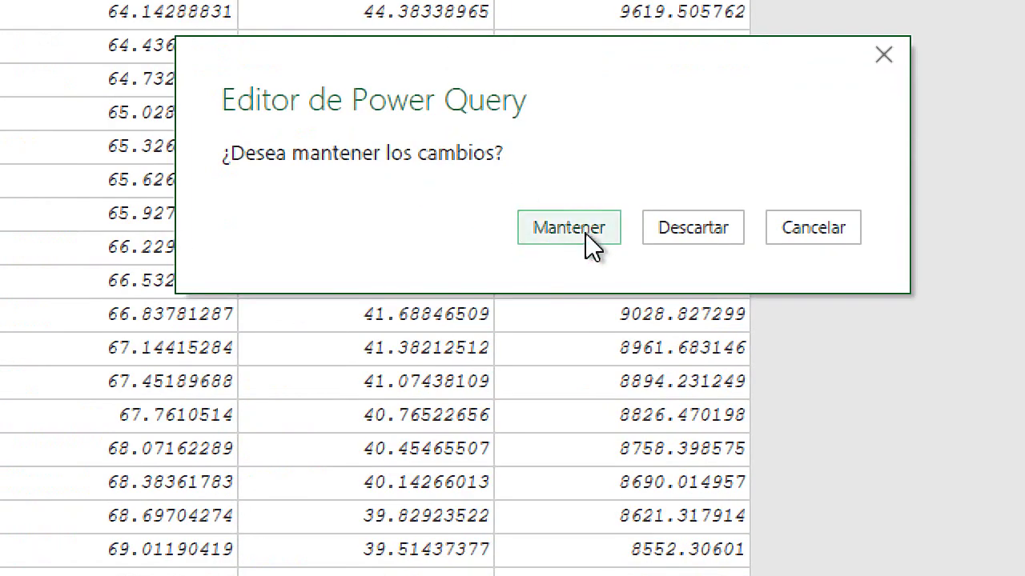
click(582, 228)
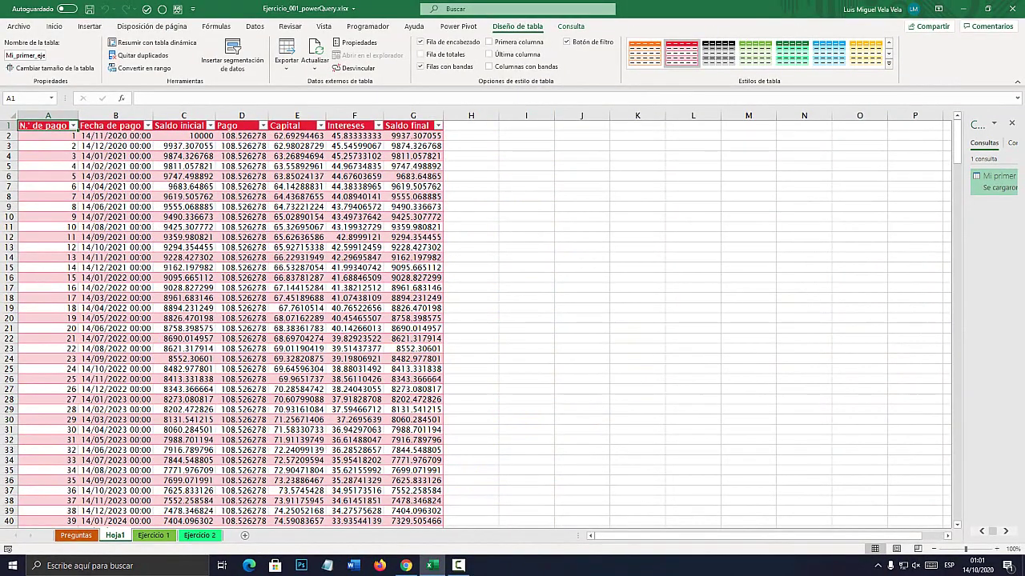
Look over the query's loaded table on the Hoja1 sheet, from its headers down through its rows.
click(115, 389)
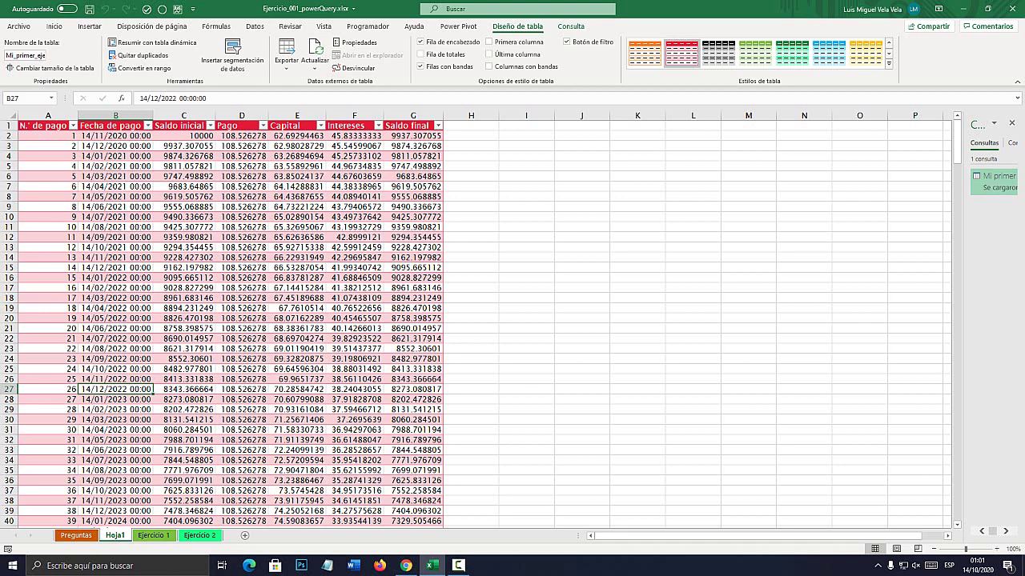
drag(48, 125, 445, 522)
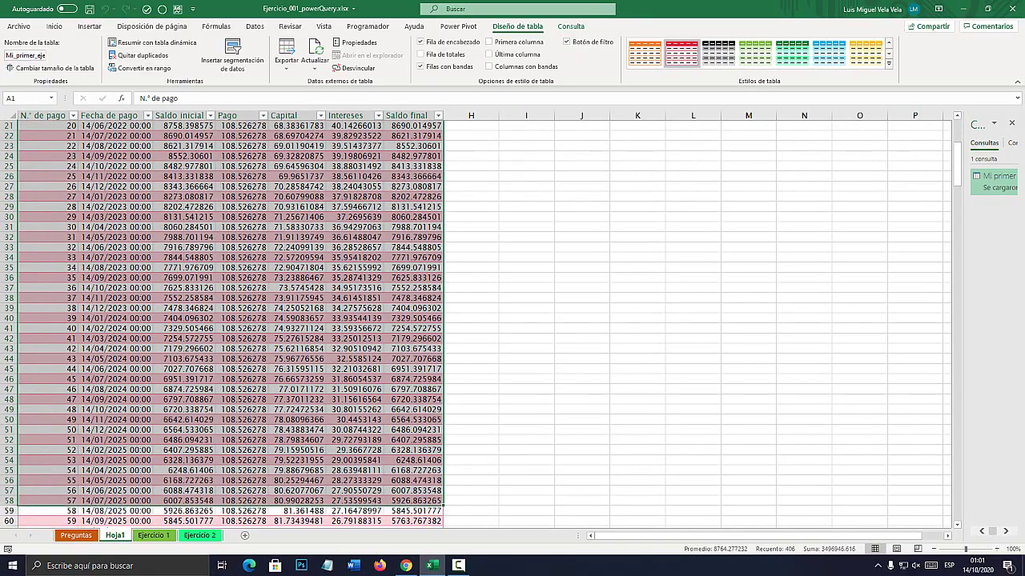
scroll(240, 320, up, 6)
click(184, 248)
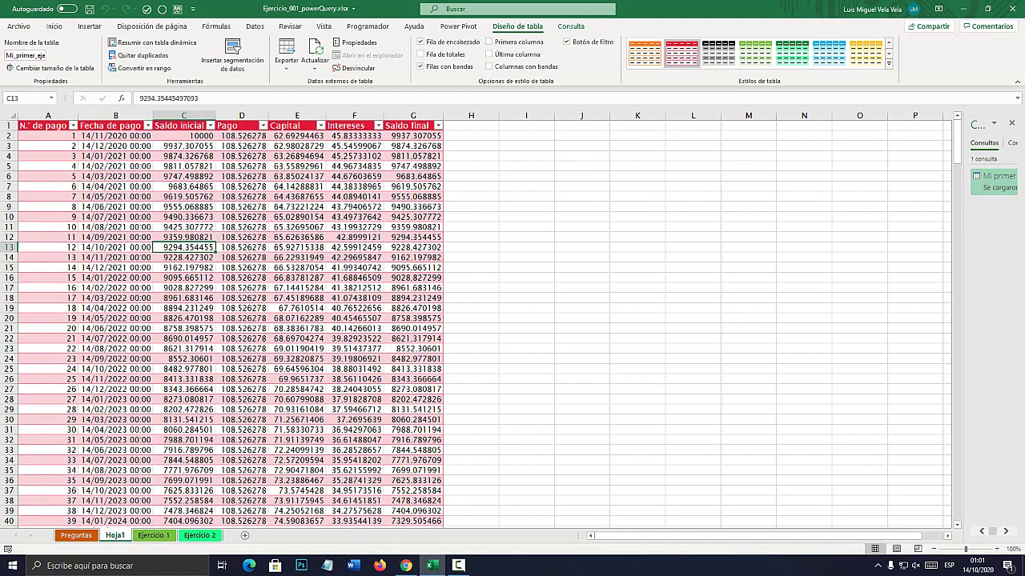
drag(48, 126, 150, 537)
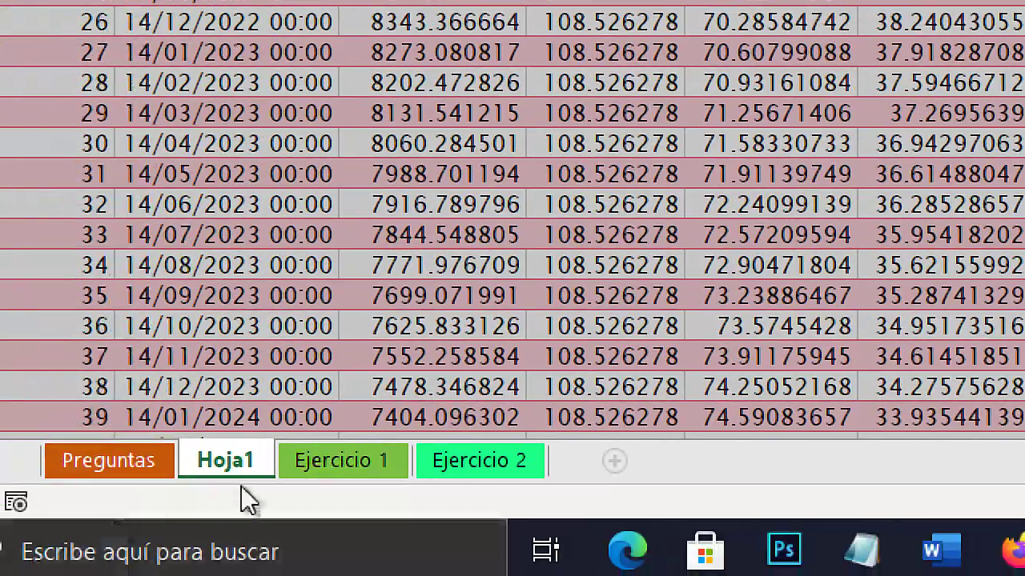
Compare the original payment table on Ejercicio 1 with the loaded table on Hoja1.
click(144, 547)
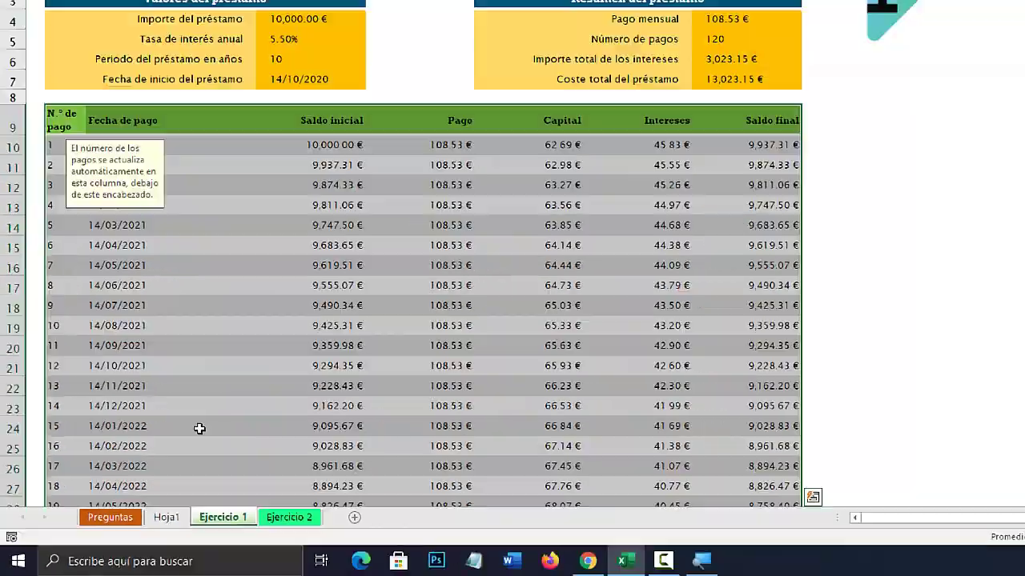
click(123, 147)
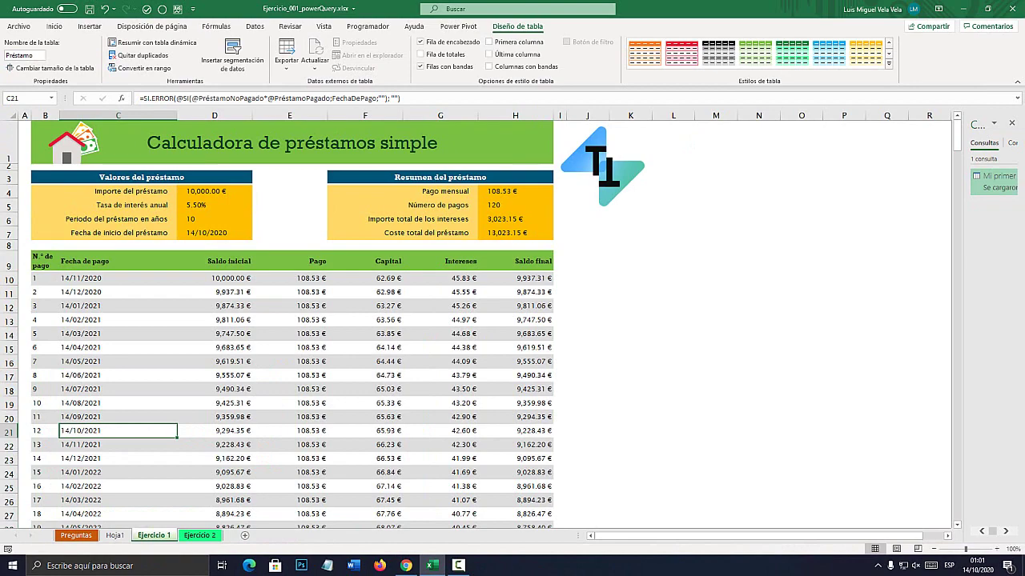
scroll(293, 320, down, 7)
scroll(292, 321, up, 7)
drag(41, 261, 536, 516)
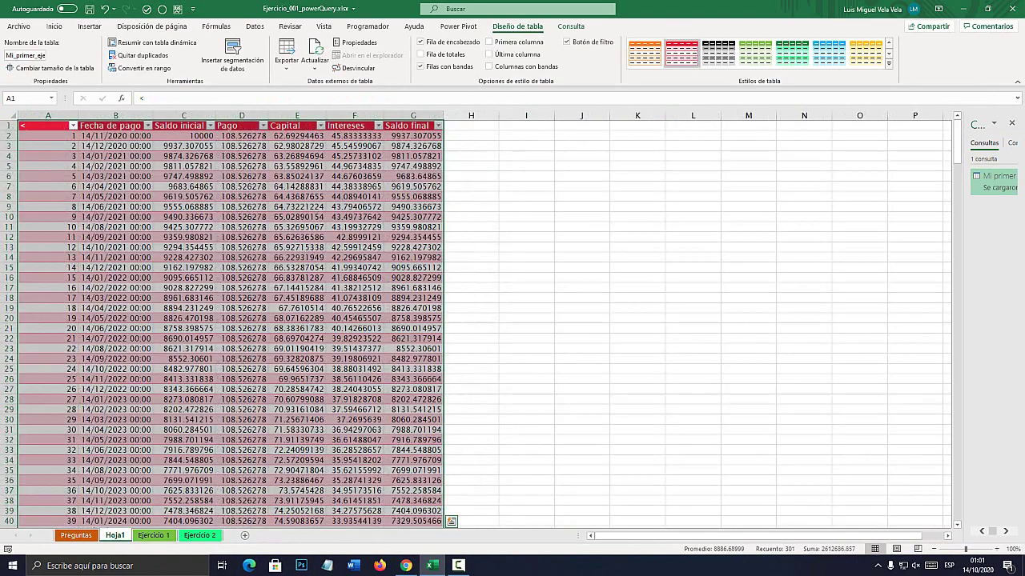
click(184, 329)
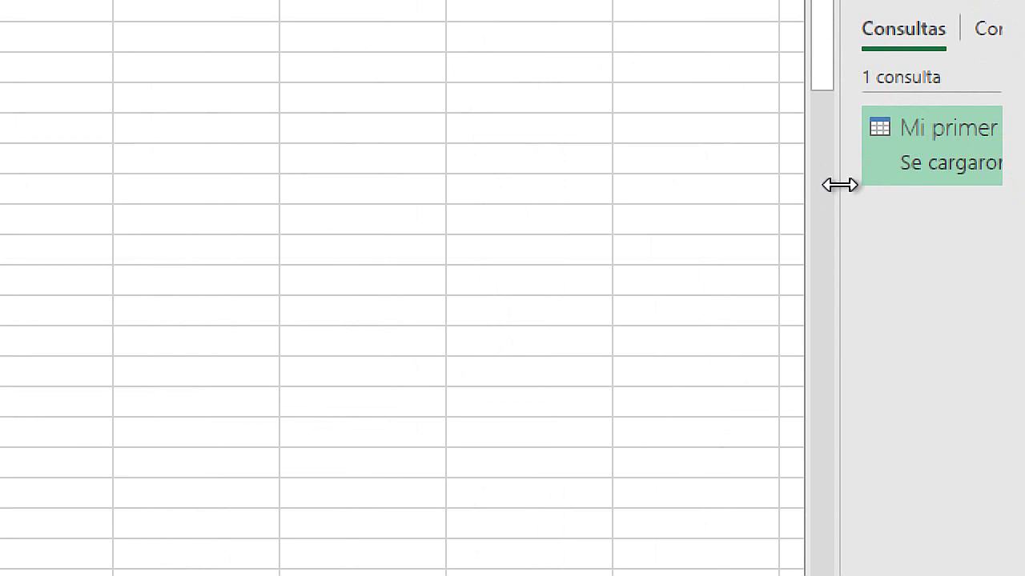
Widen the Consultas y conexiones pane and preview the "Mi primer ejercicio" query with its description.
drag(839, 184, 451, 137)
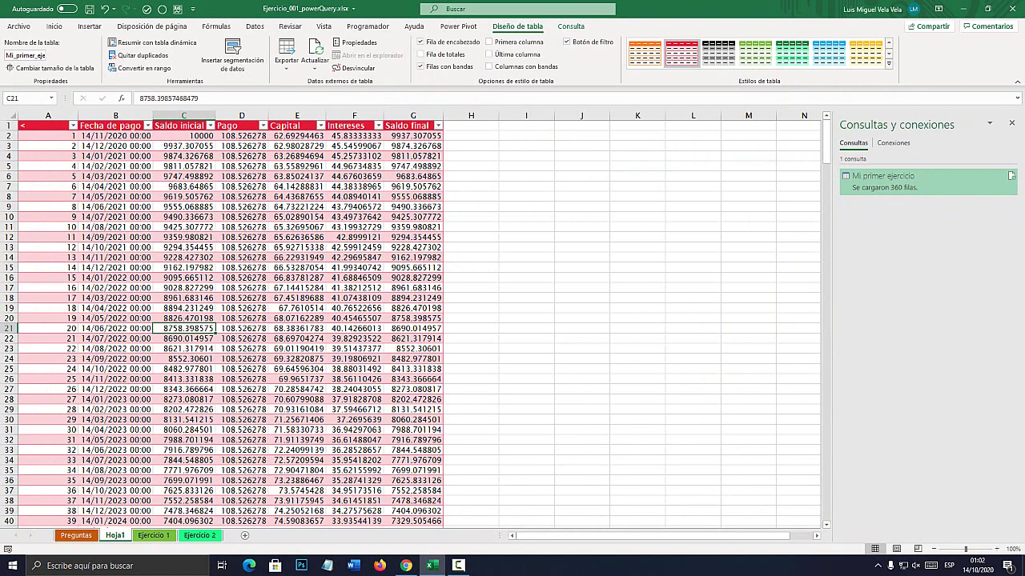
mouse_move(883, 177)
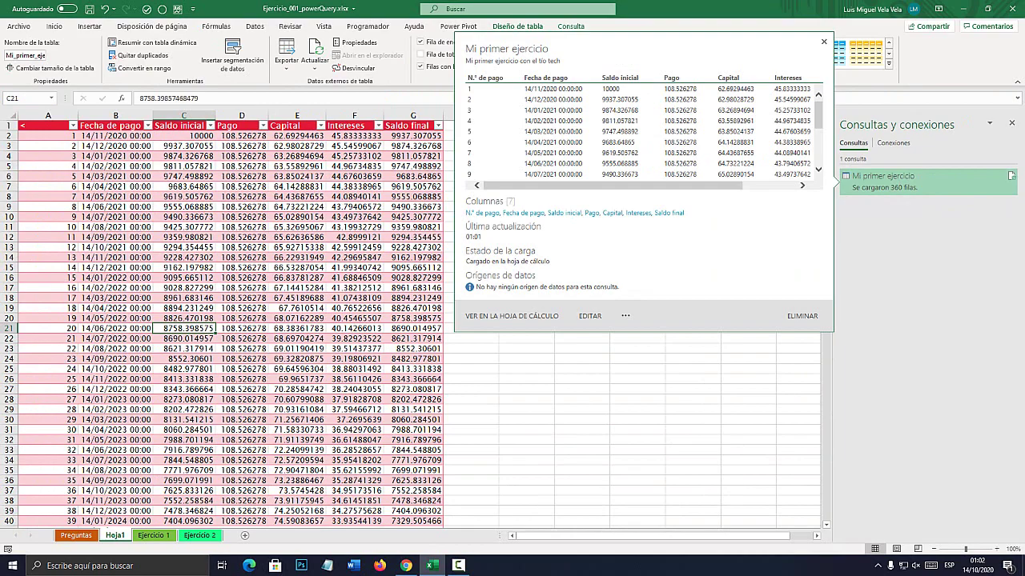
click(748, 379)
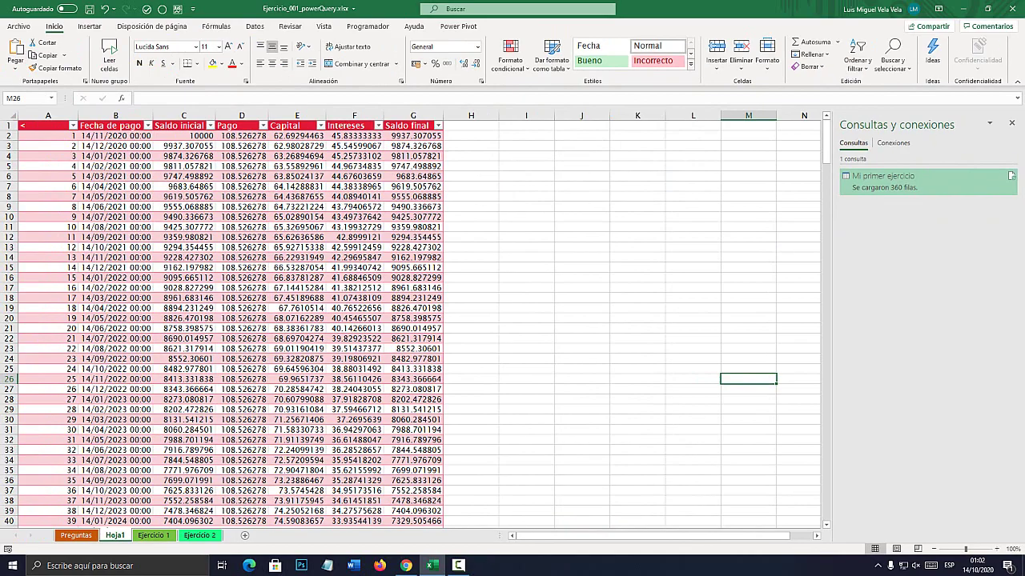
double_click(824, 170)
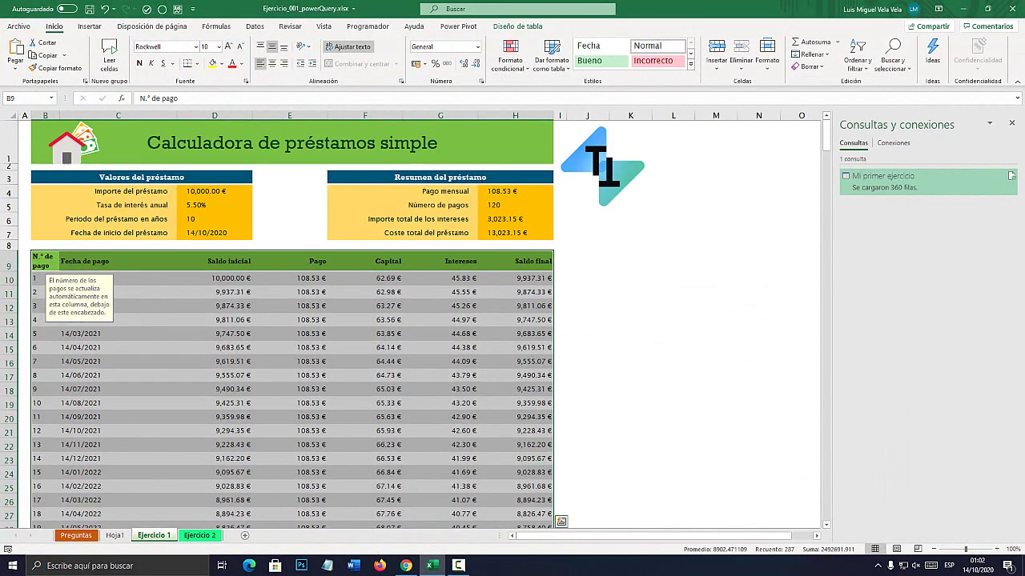
Check the header row of the payment table on Ejercicio 1, from N.º de pago across its other columns.
key(Right)
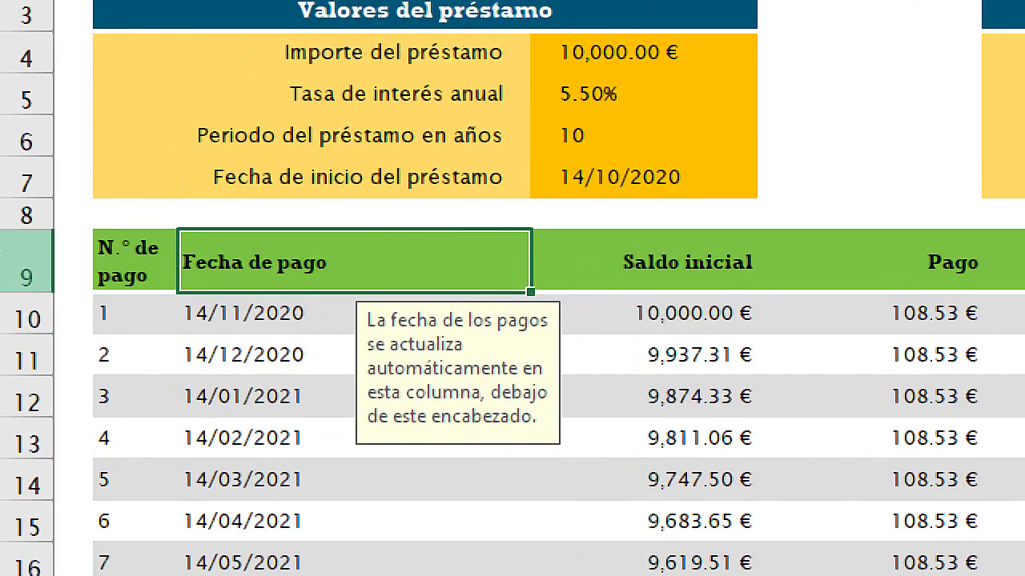
click(45, 259)
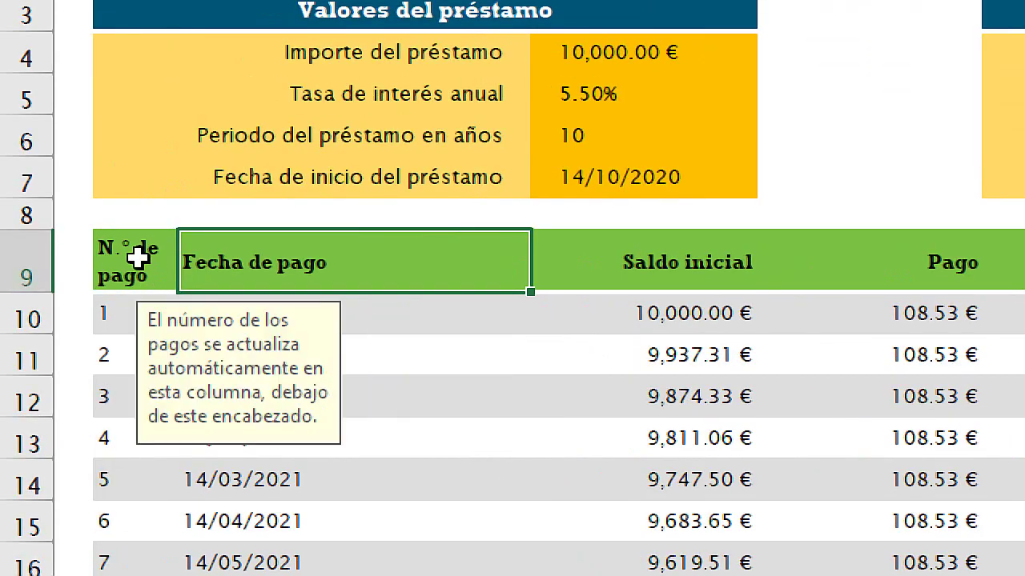
drag(137, 256, 936, 257)
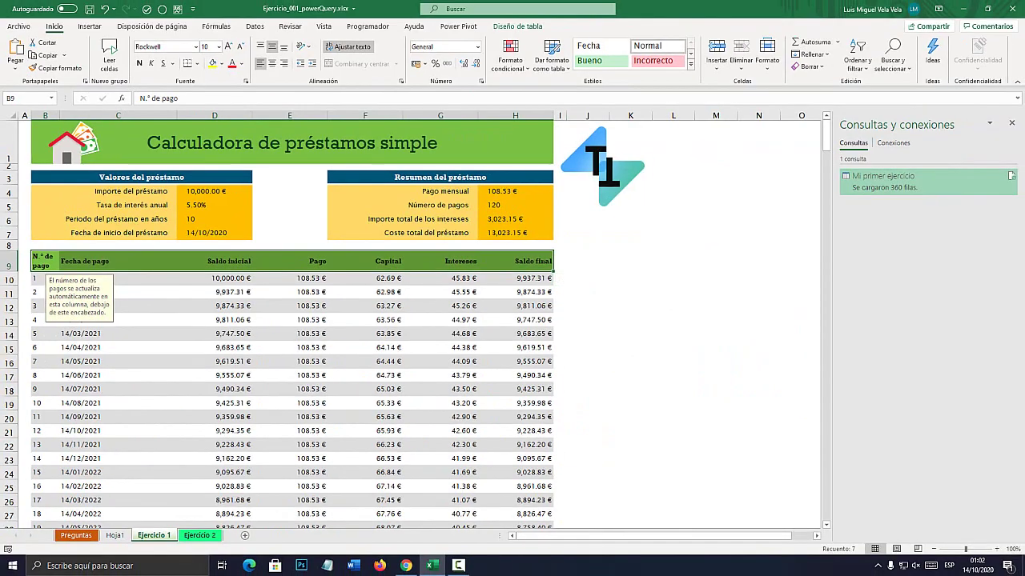
Open the "Mi primer ejercicio" query for editing and use its first row as headers.
click(883, 175)
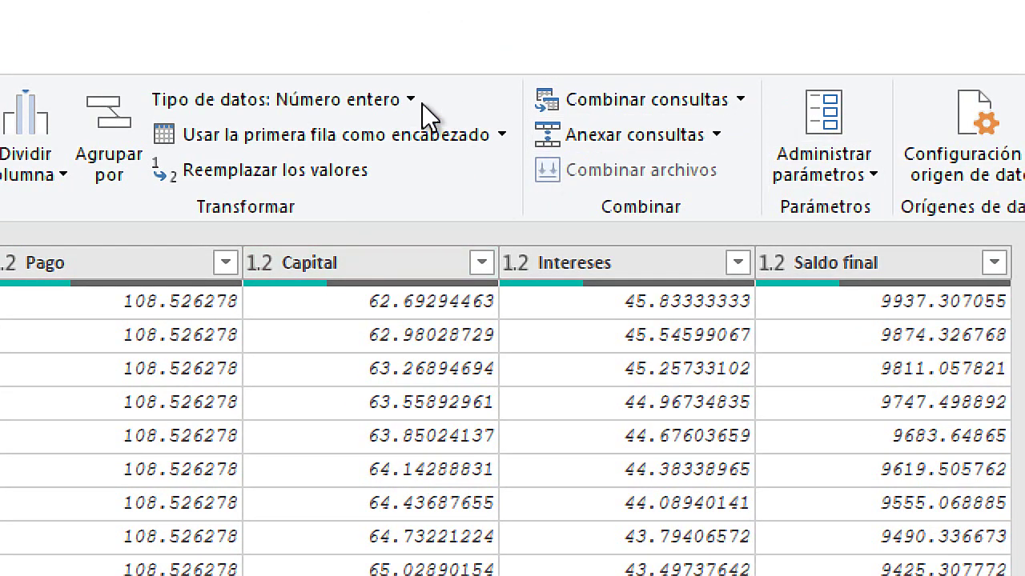
click(217, 134)
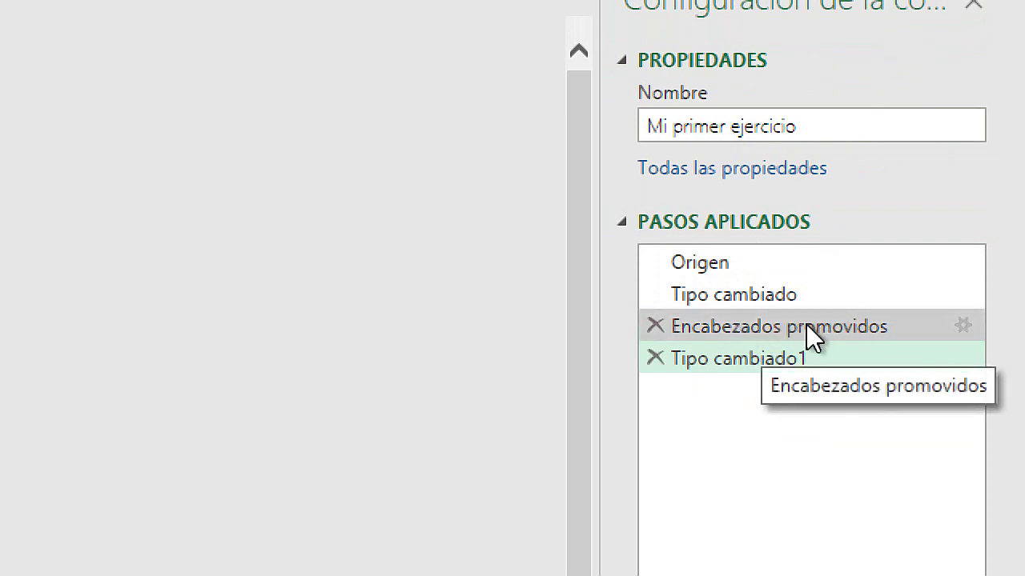
Remove the Tipo cambiado1 and Encabezados promovidos steps from the query, checking the Origen step, and close the editor.
click(654, 358)
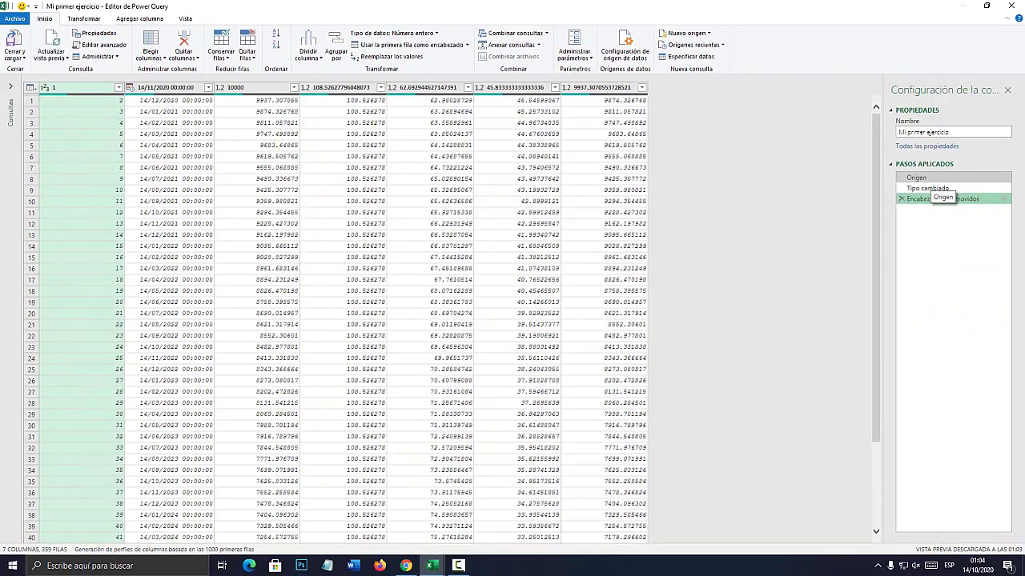
click(920, 178)
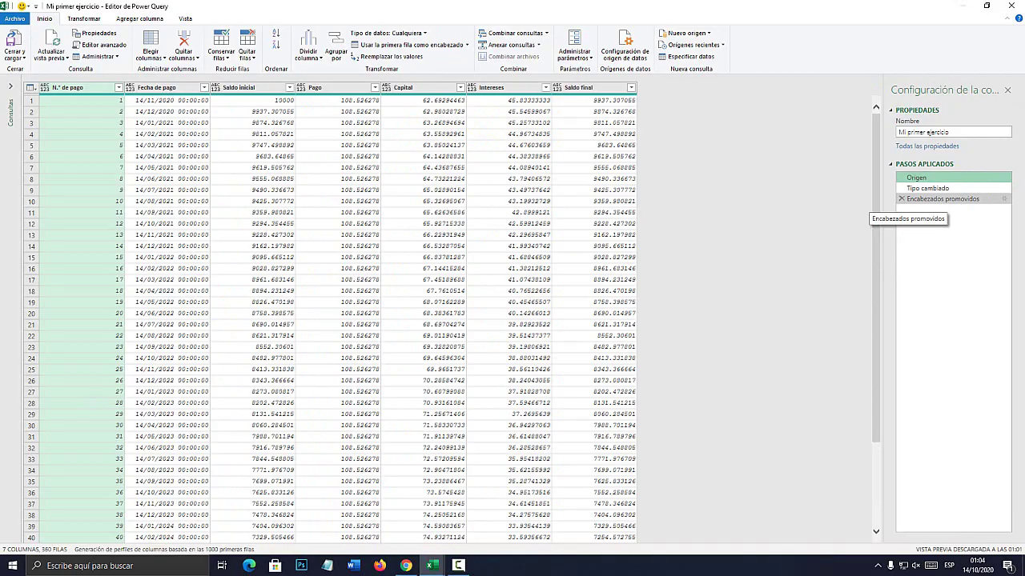
click(943, 199)
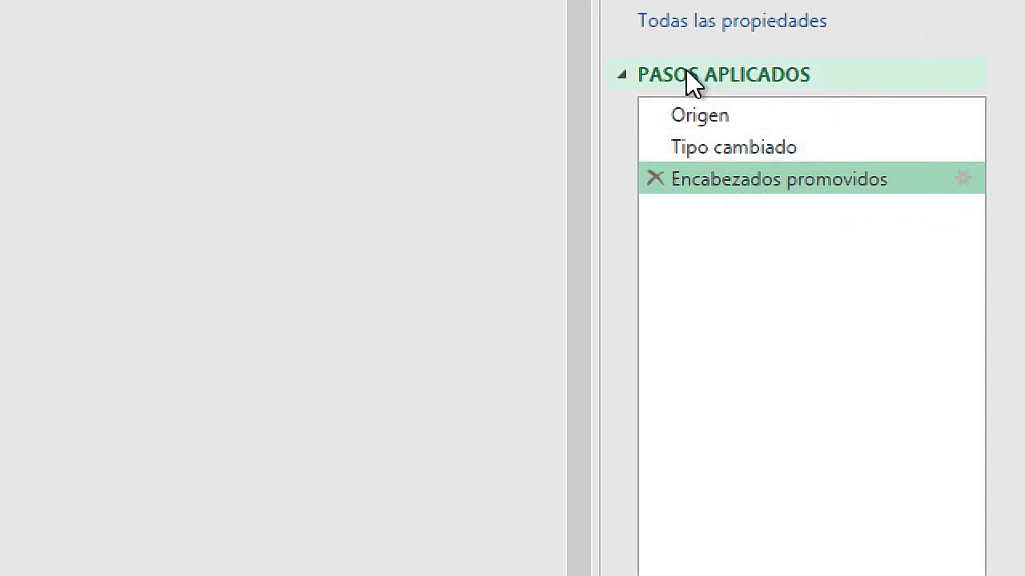
click(656, 178)
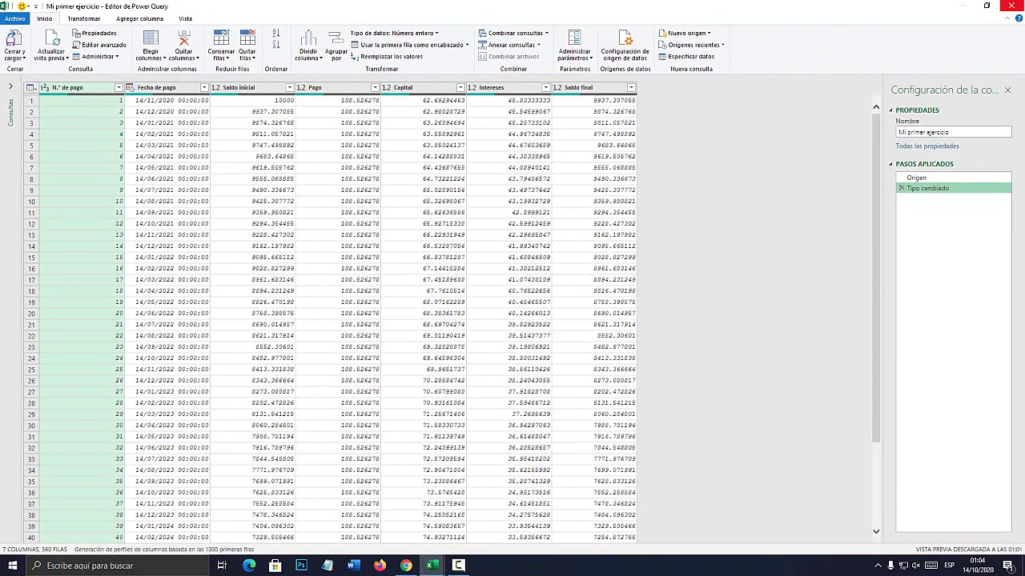
click(1011, 5)
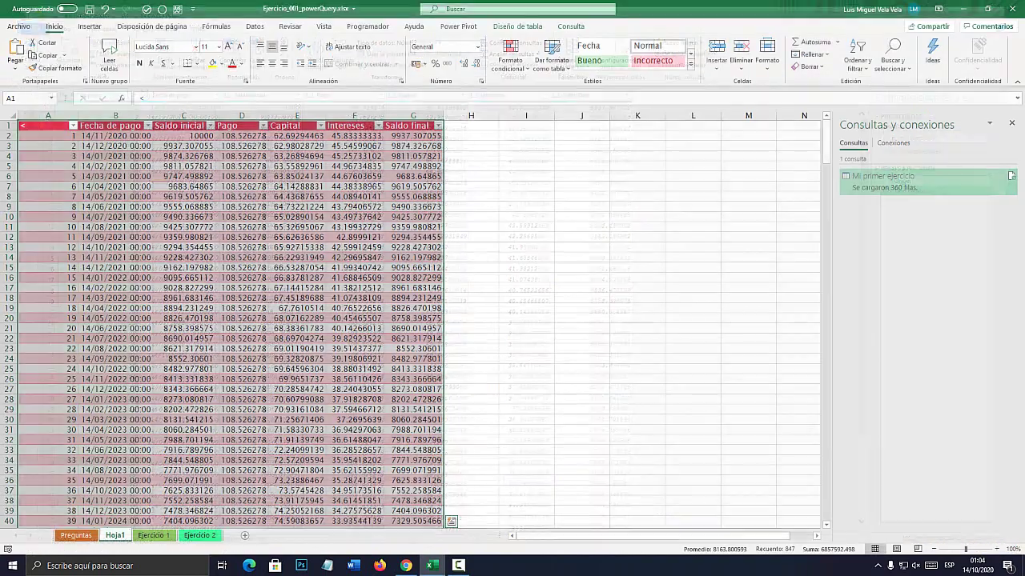
Read the second task on the Preguntas sheet and look over the Código y Producto entries on Ejercicio 2.
click(77, 535)
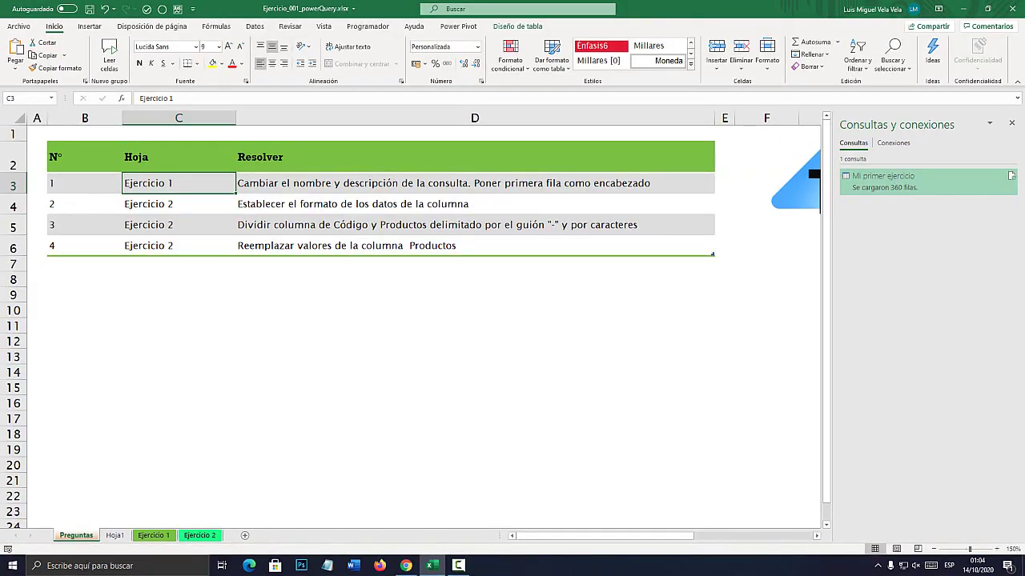
key(Down)
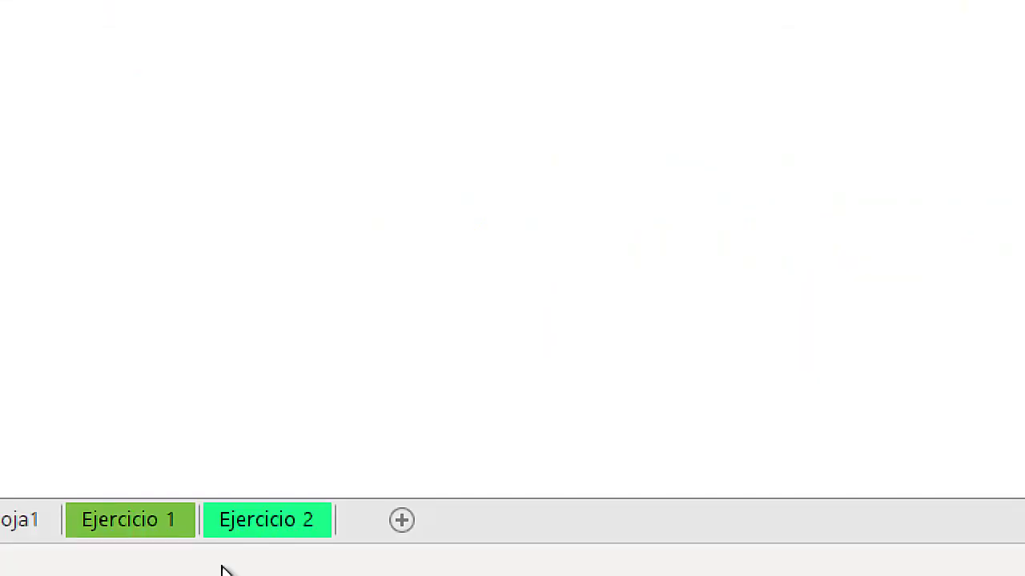
click(288, 529)
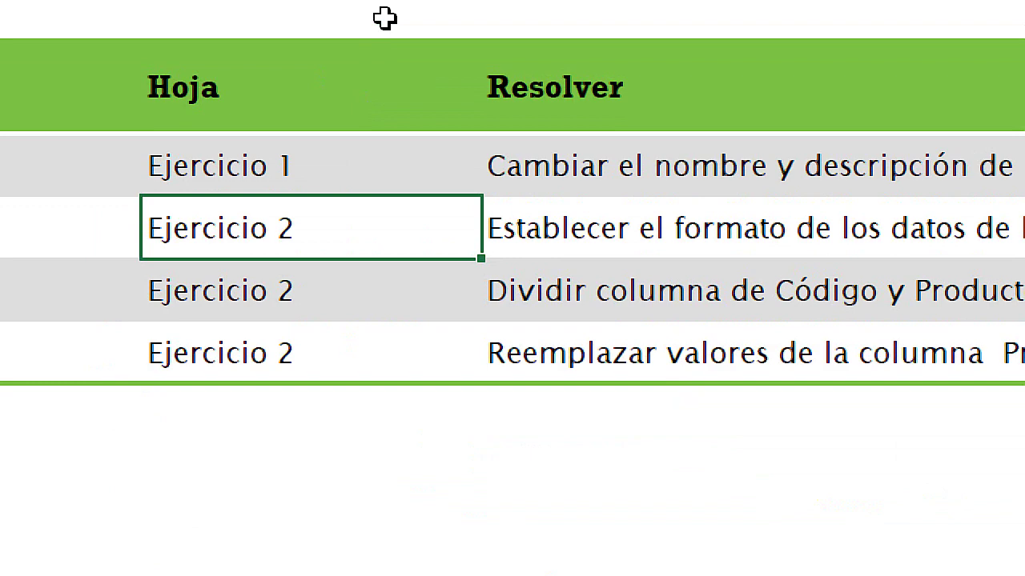
click(564, 241)
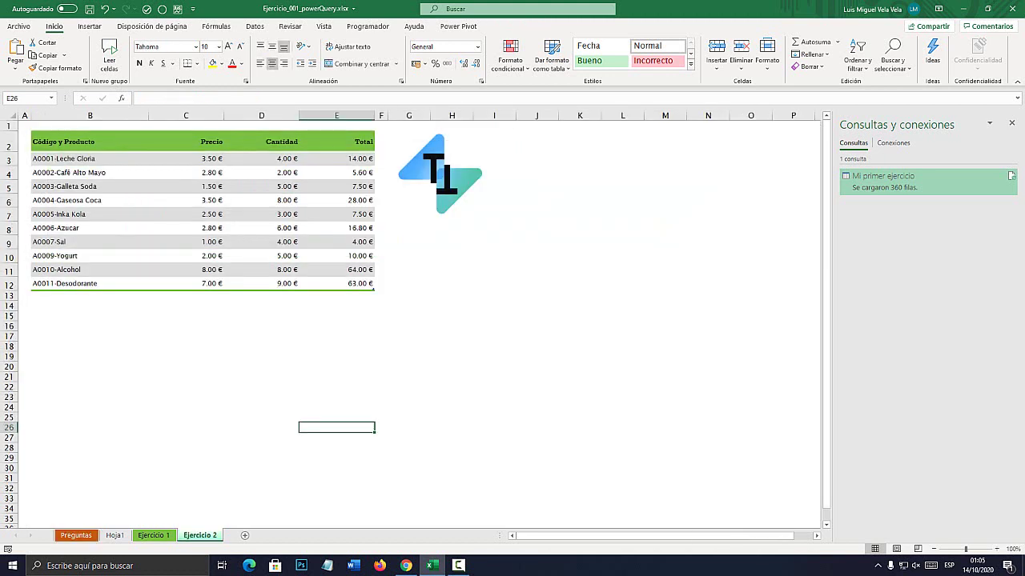
click(90, 200)
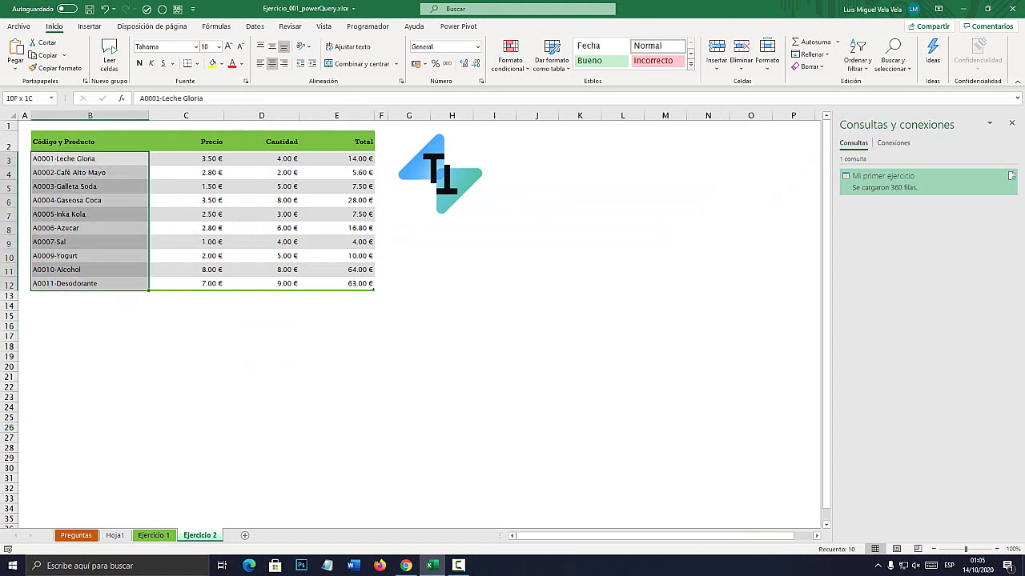
Load the whole product table on Ejercicio 2, headers included, into Power Query as a new query.
drag(80, 142, 352, 283)
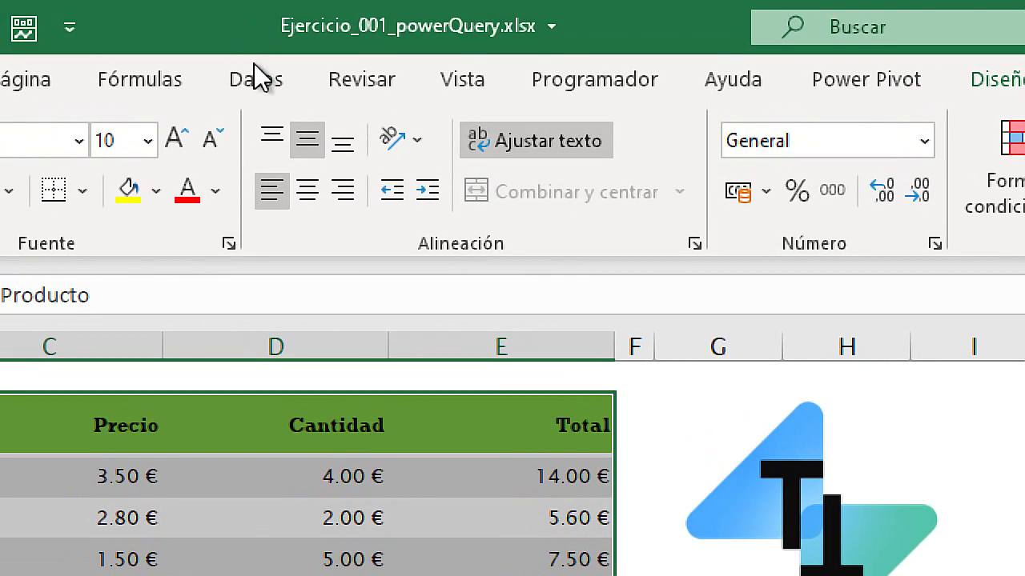
click(256, 27)
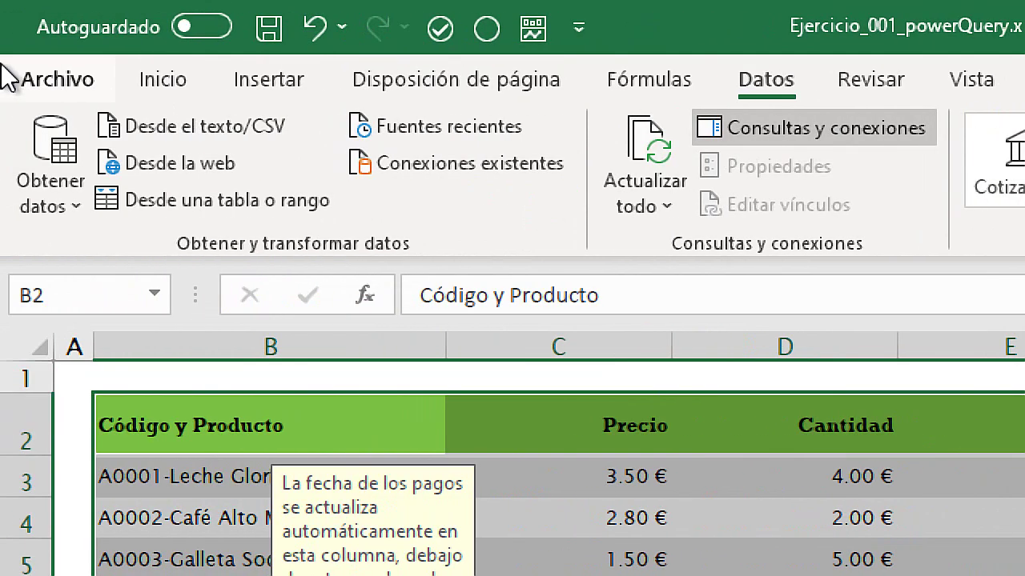
click(239, 202)
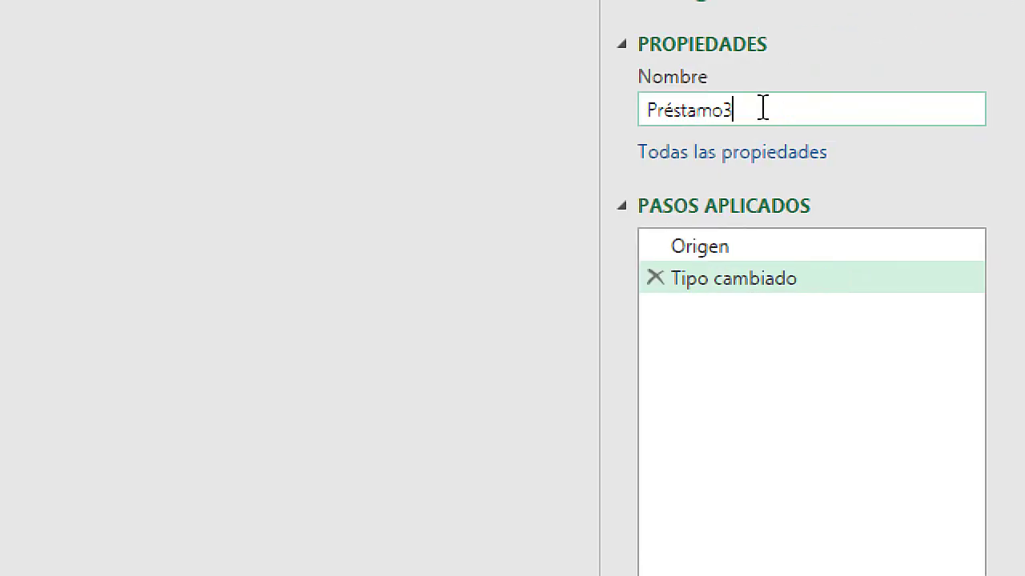
Rename the new query as "Mi ejericio dos".
double_click(937, 131)
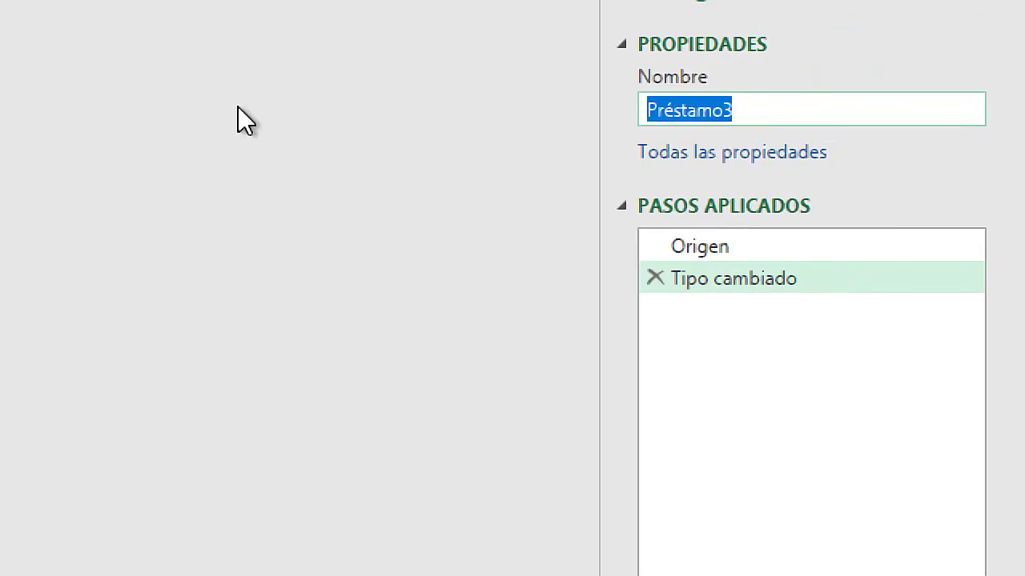
text(Mi ejericio)
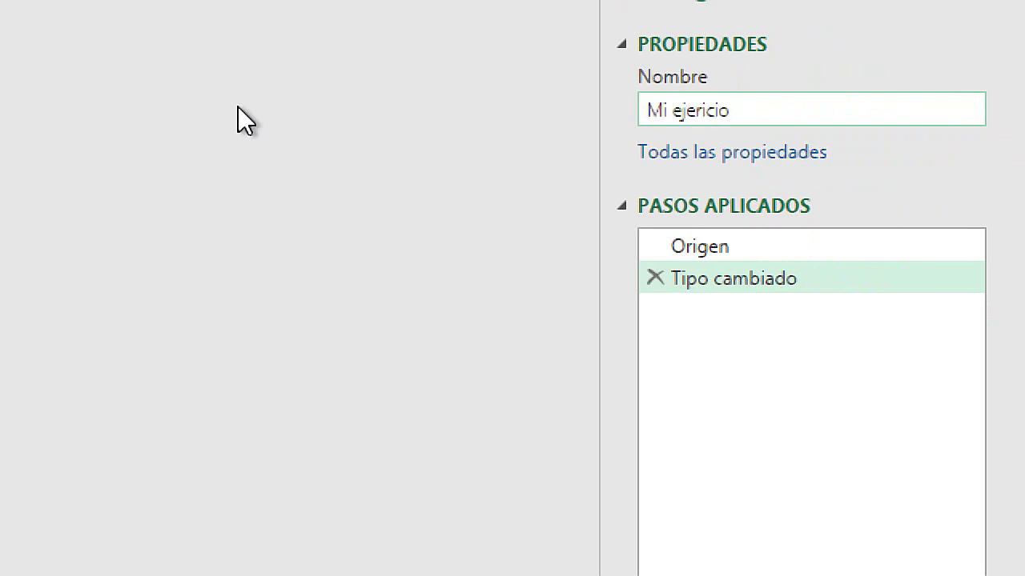
text( dos)
key(Return)
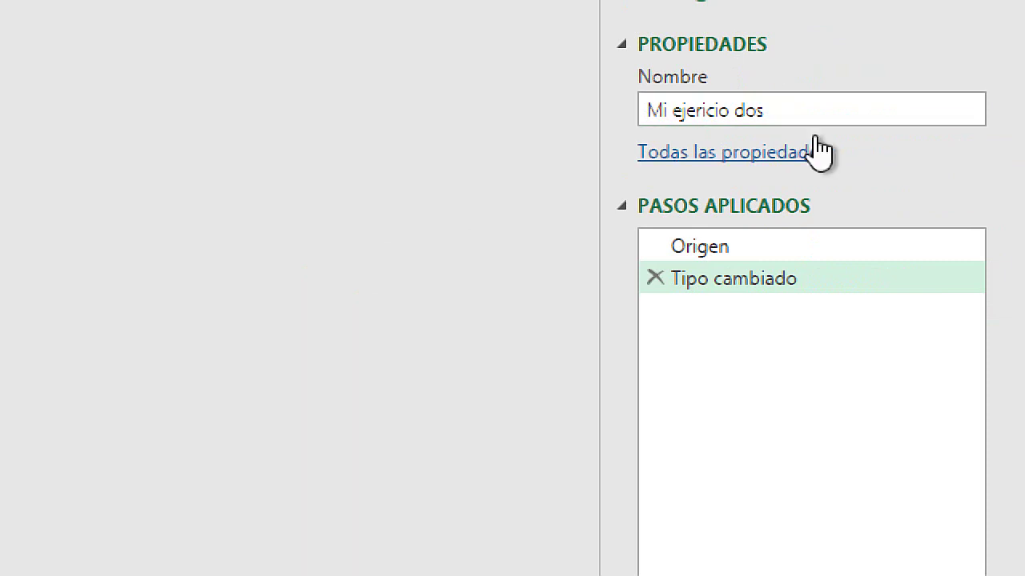
click(783, 102)
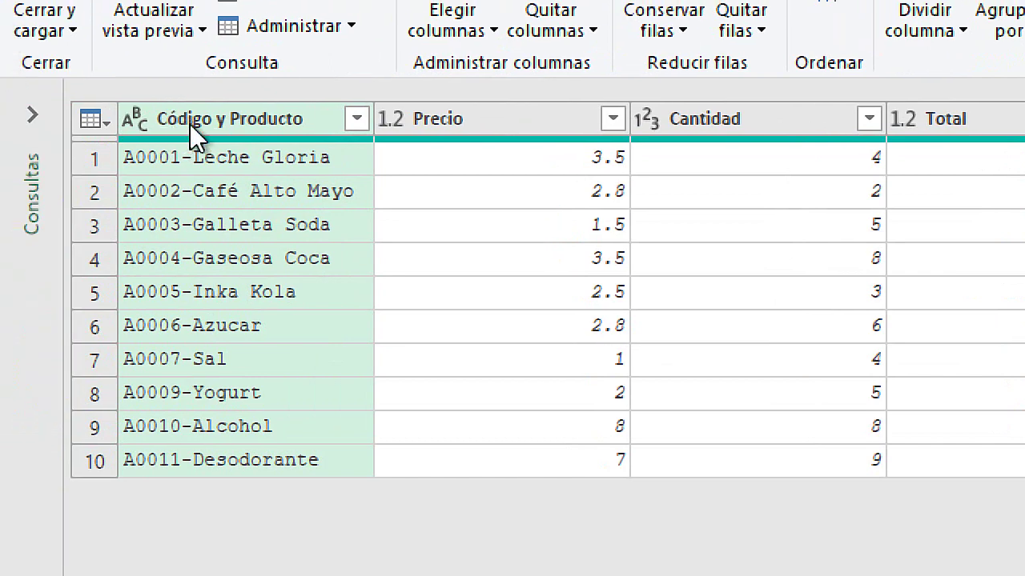
Review the data types of the Código y Producto, Precio, Cantidad and Total columns.
click(437, 125)
click(701, 126)
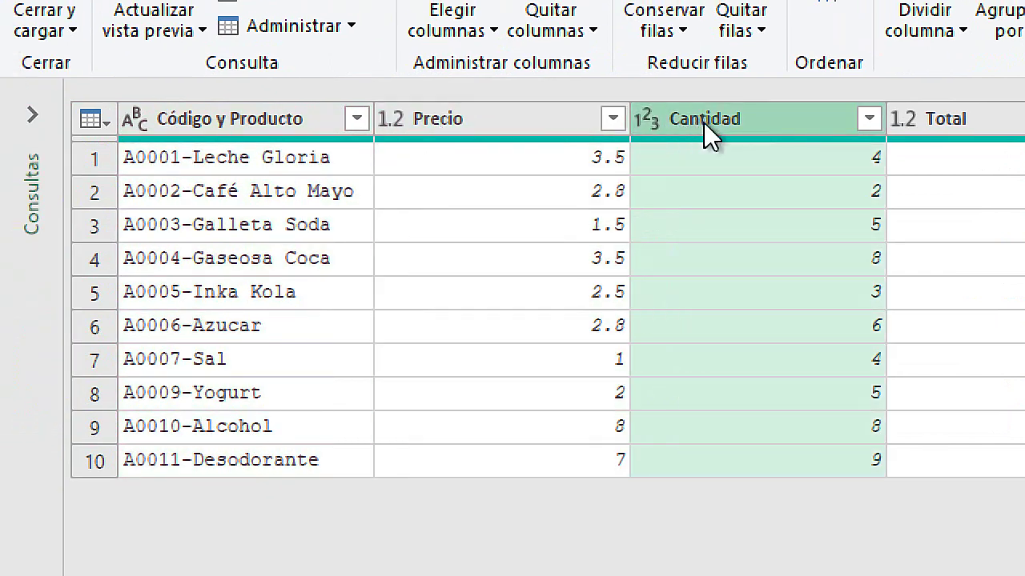
click(989, 125)
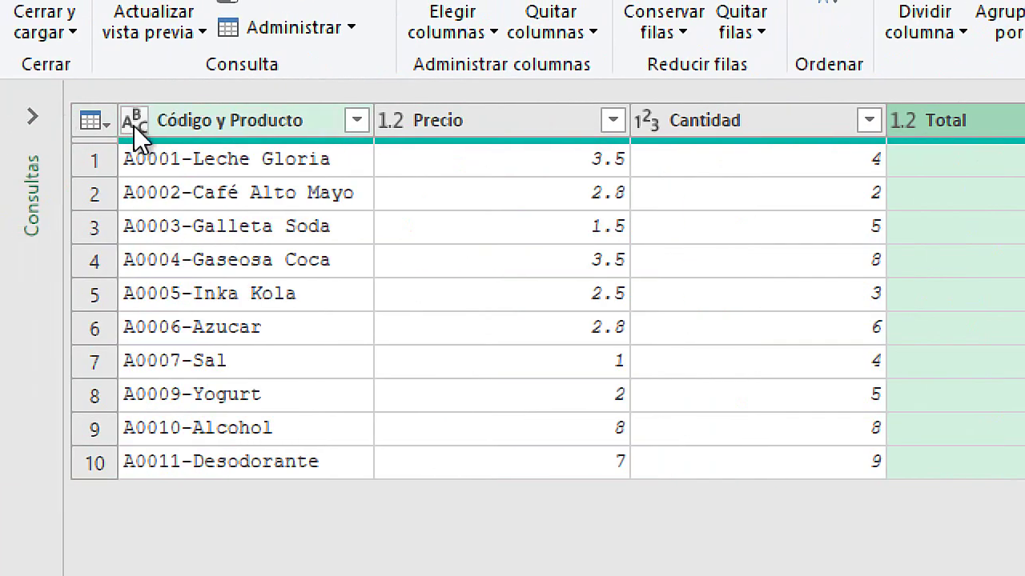
click(160, 124)
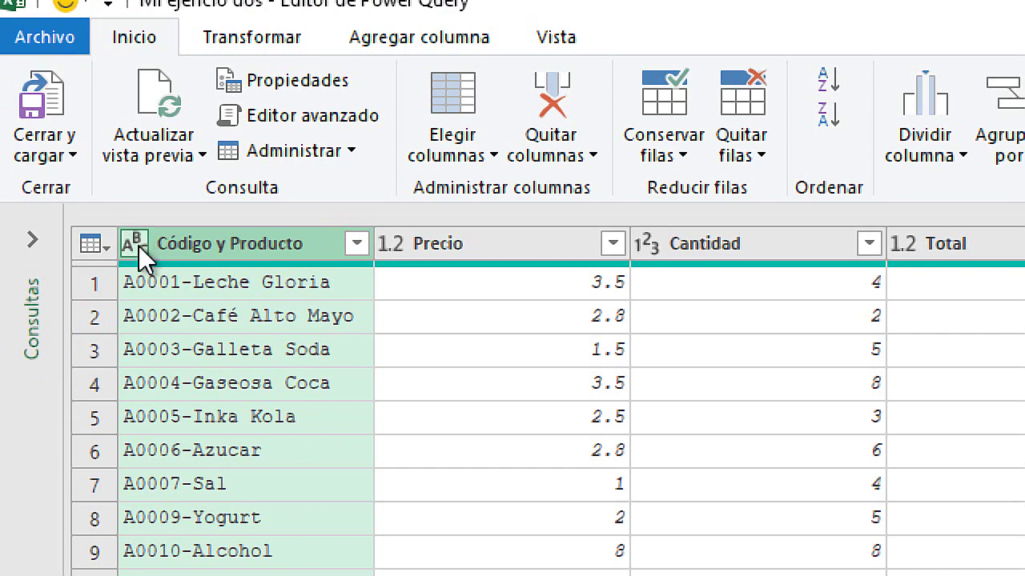
Review the available data types for the Código y Producto column and choose Texto.
click(136, 243)
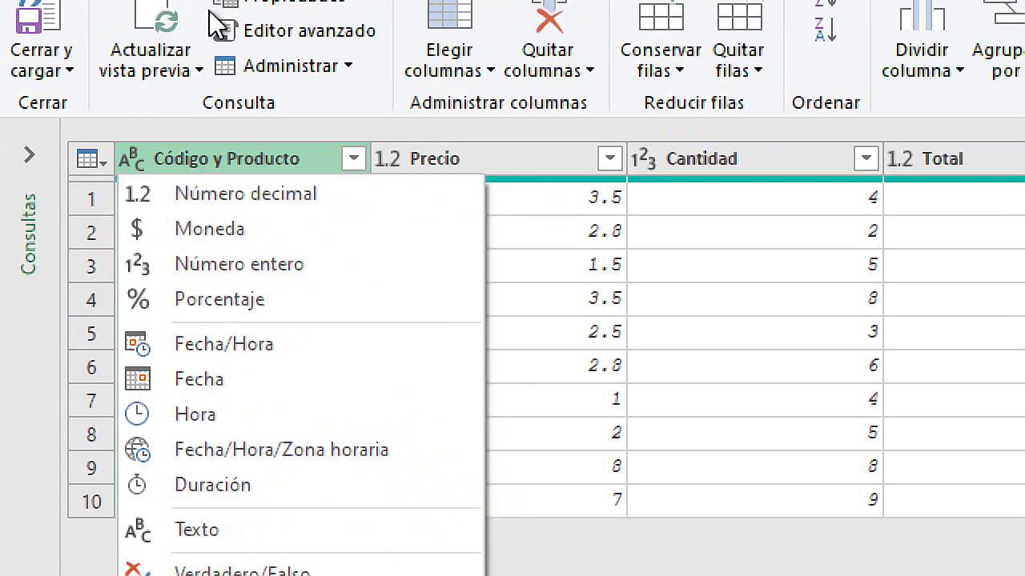
click(625, 376)
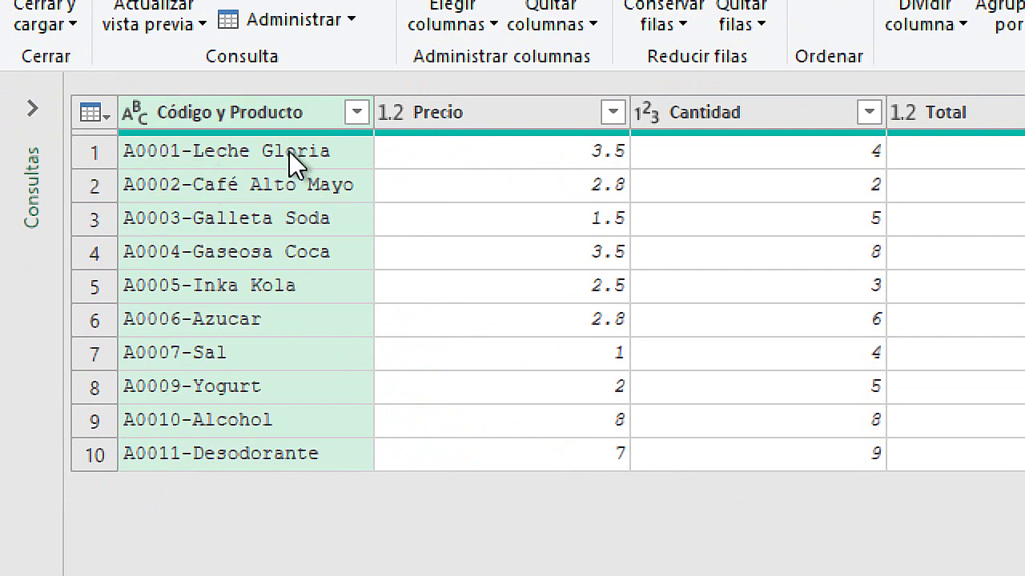
click(138, 112)
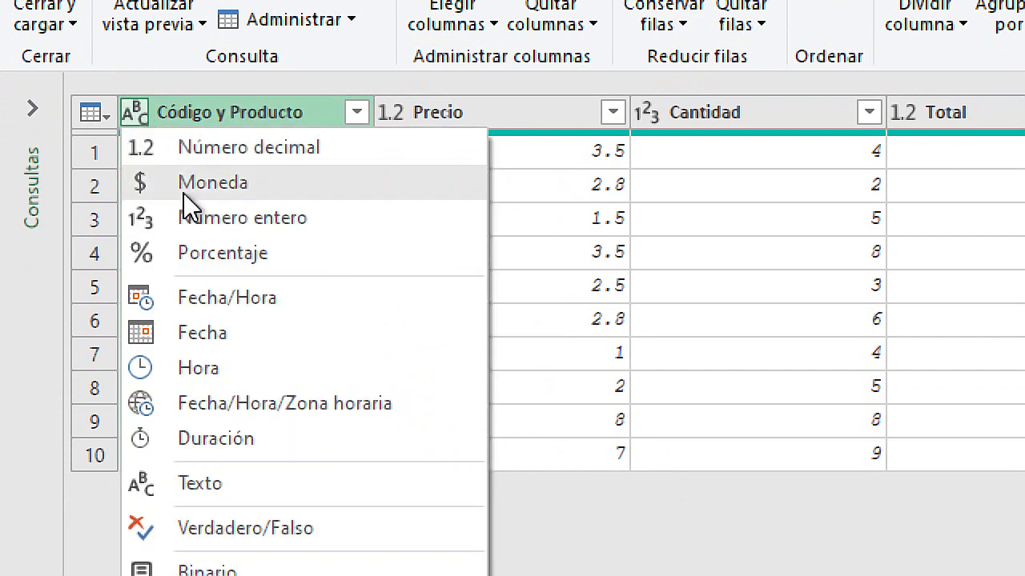
click(212, 493)
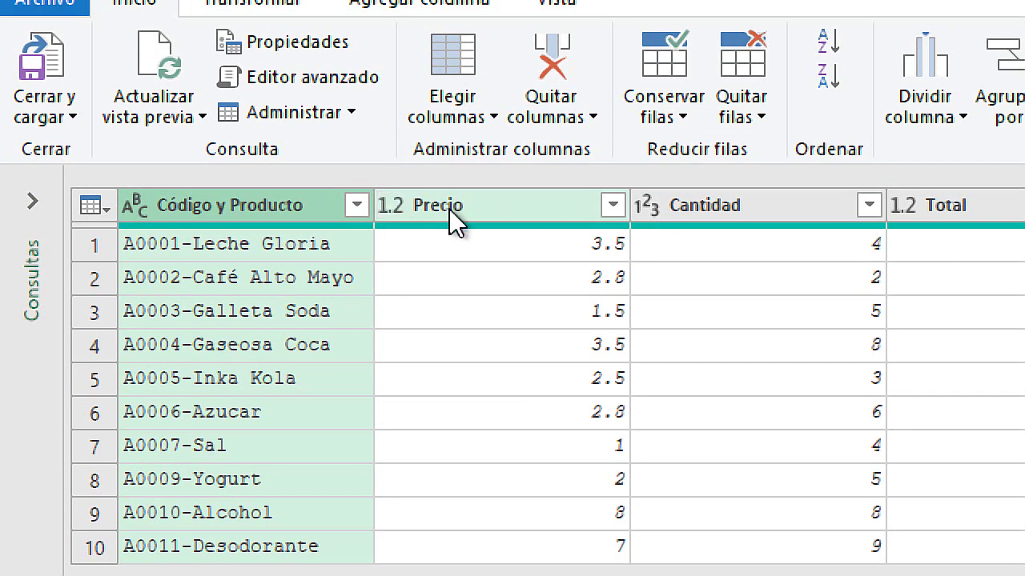
Set the Precio column's data type to Moneda and the Cantidad column's to Número entero.
click(400, 207)
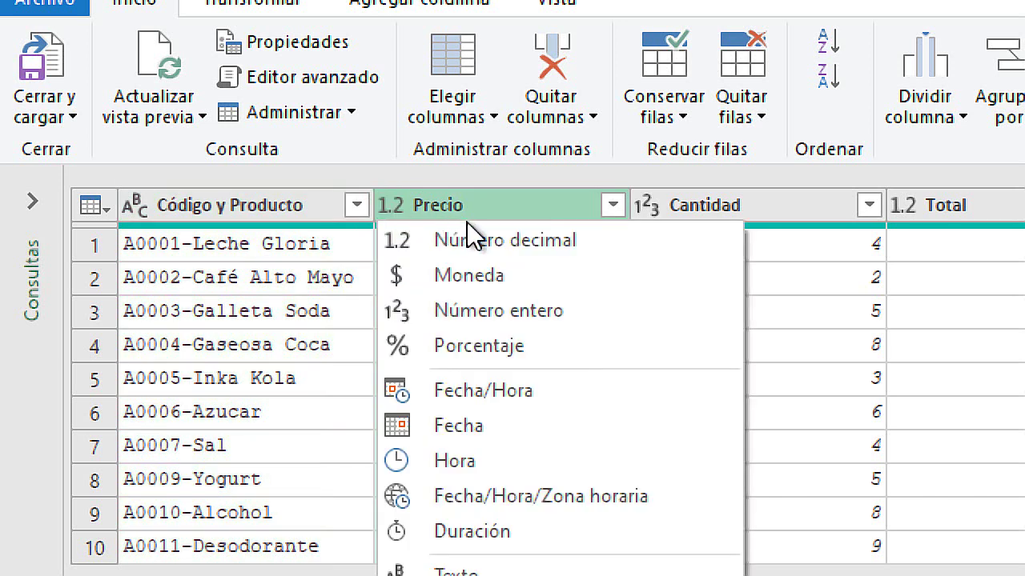
click(487, 276)
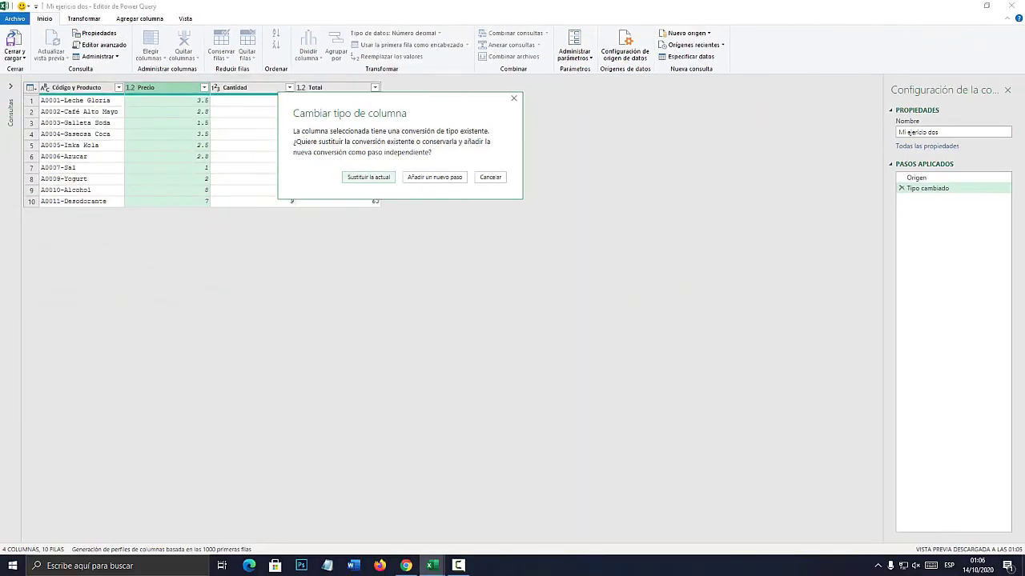
click(453, 299)
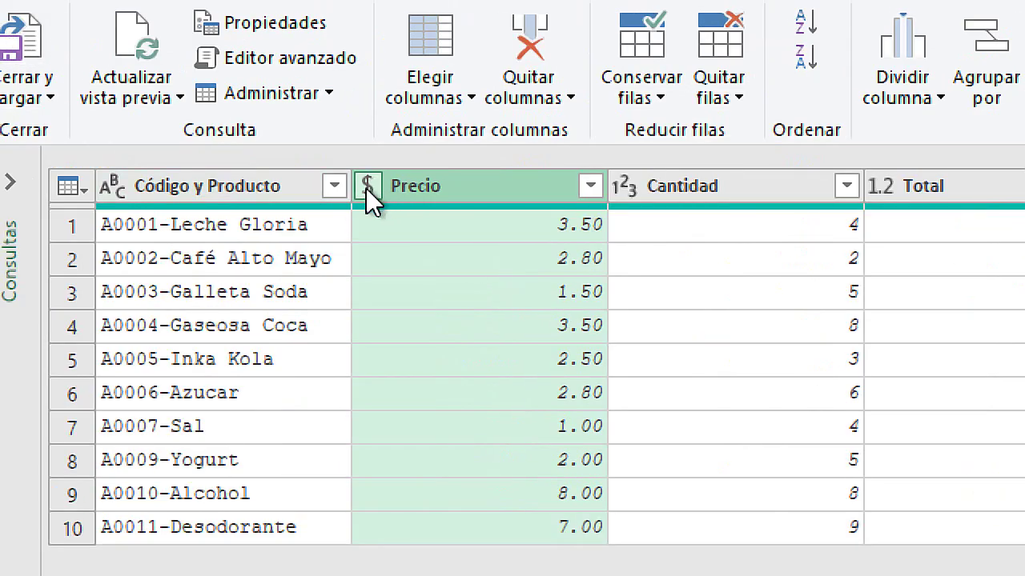
drag(481, 227, 534, 458)
click(592, 257)
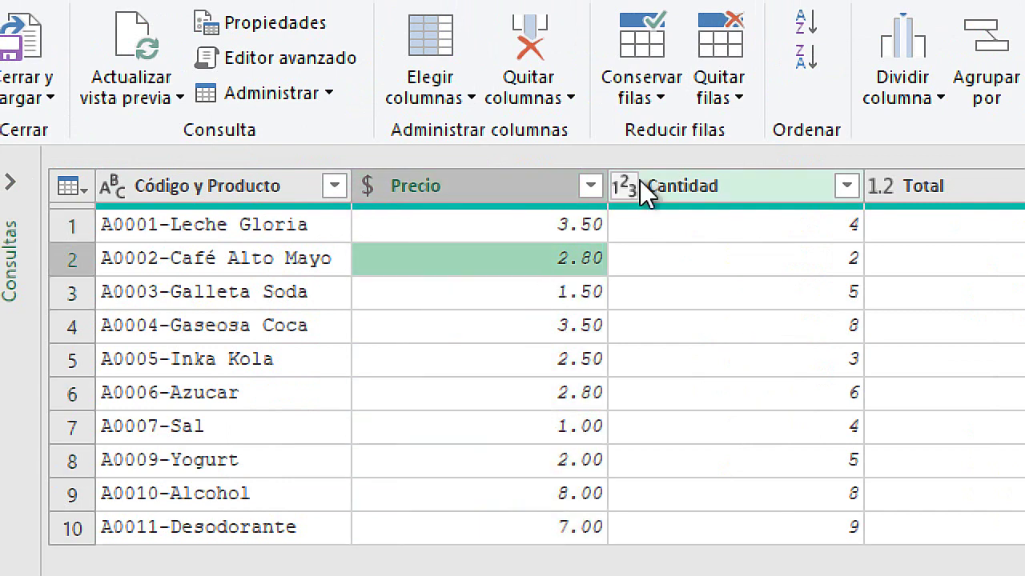
click(624, 189)
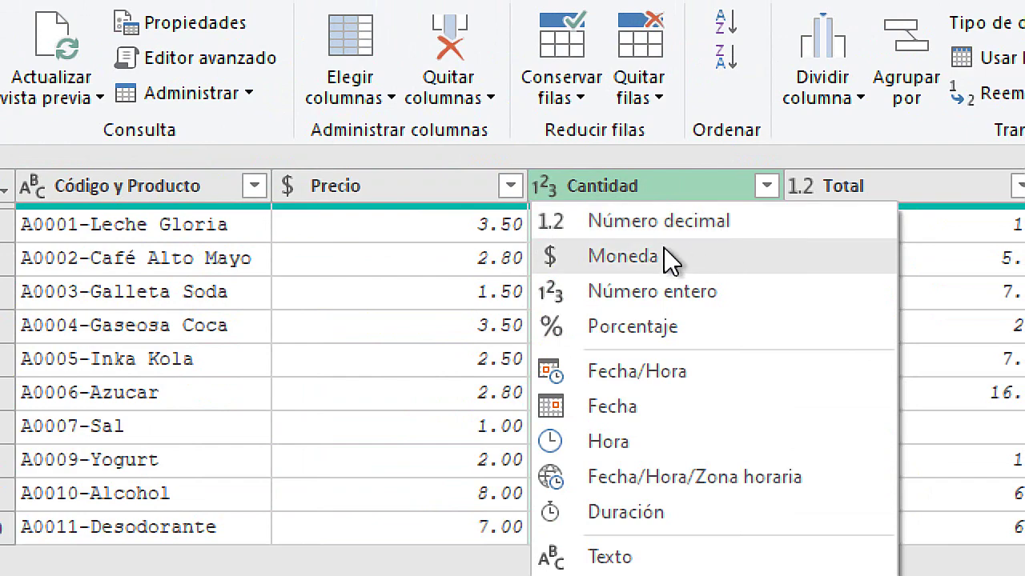
click(693, 303)
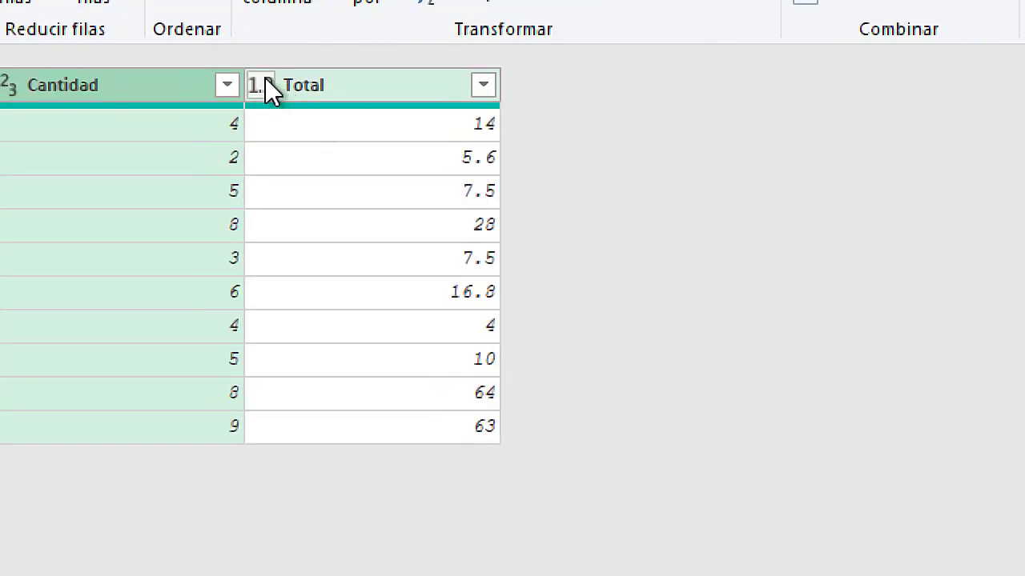
Set the Total column's data type to Moneda, replacing the existing type conversion.
click(265, 80)
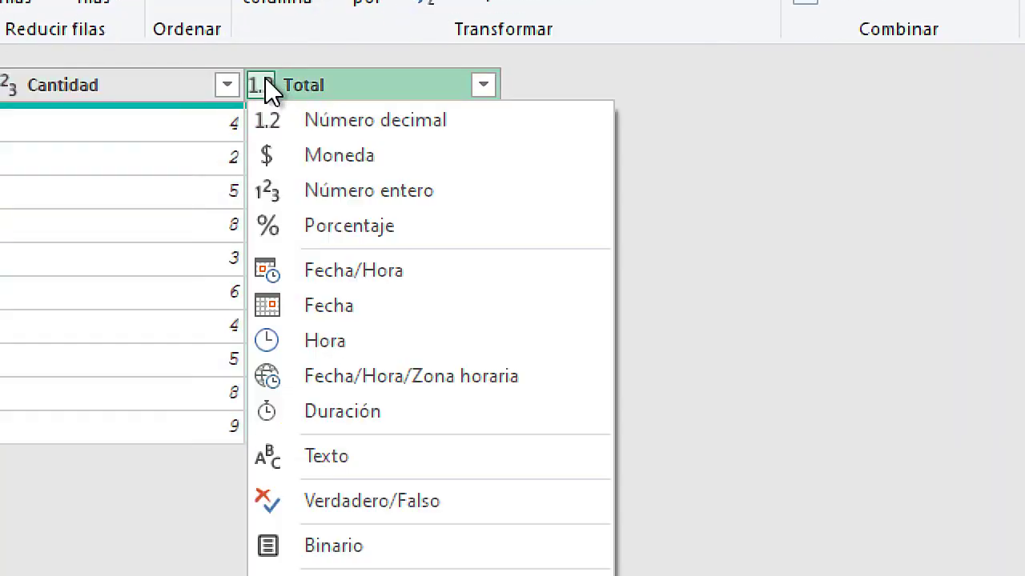
click(356, 156)
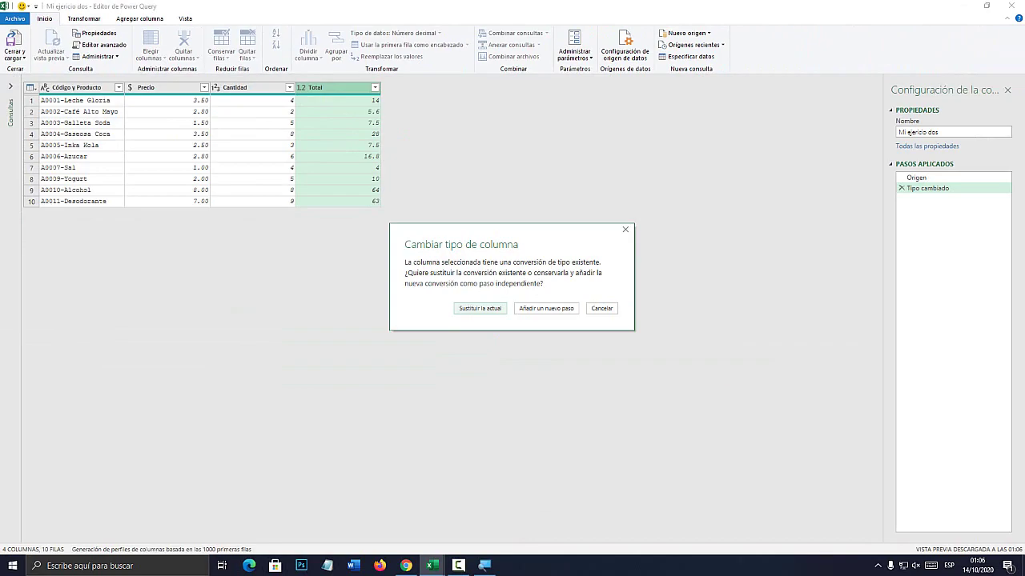
drag(460, 244, 424, 172)
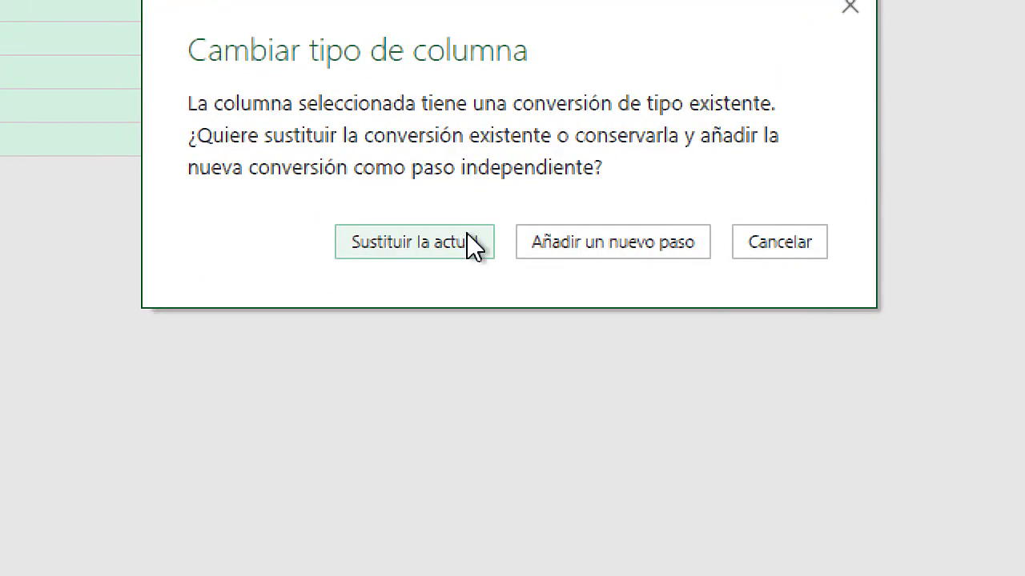
click(458, 237)
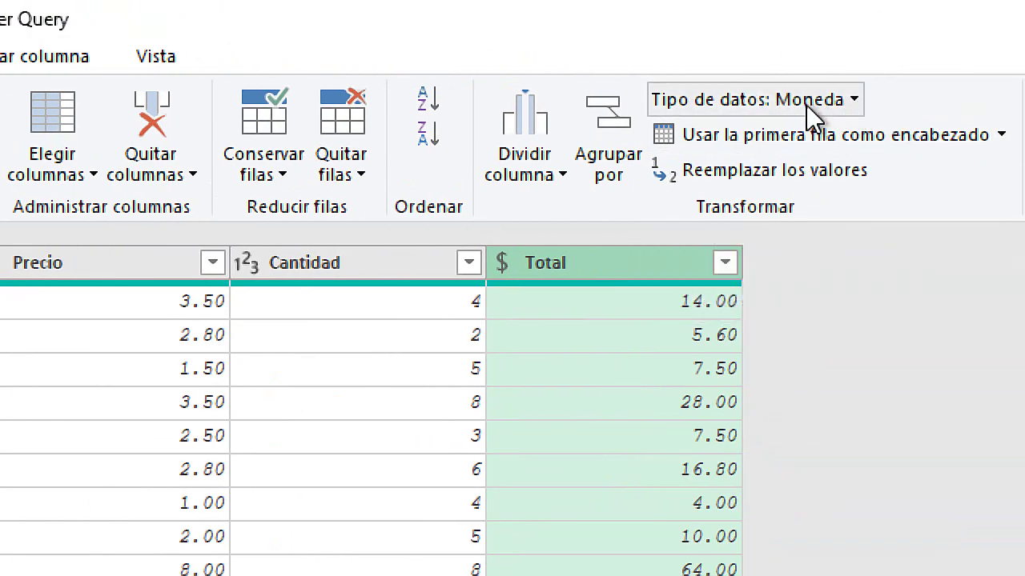
Reapply the data types column by column: Moneda to Total, Número entero to Cantidad and Moneda to Precio.
click(855, 102)
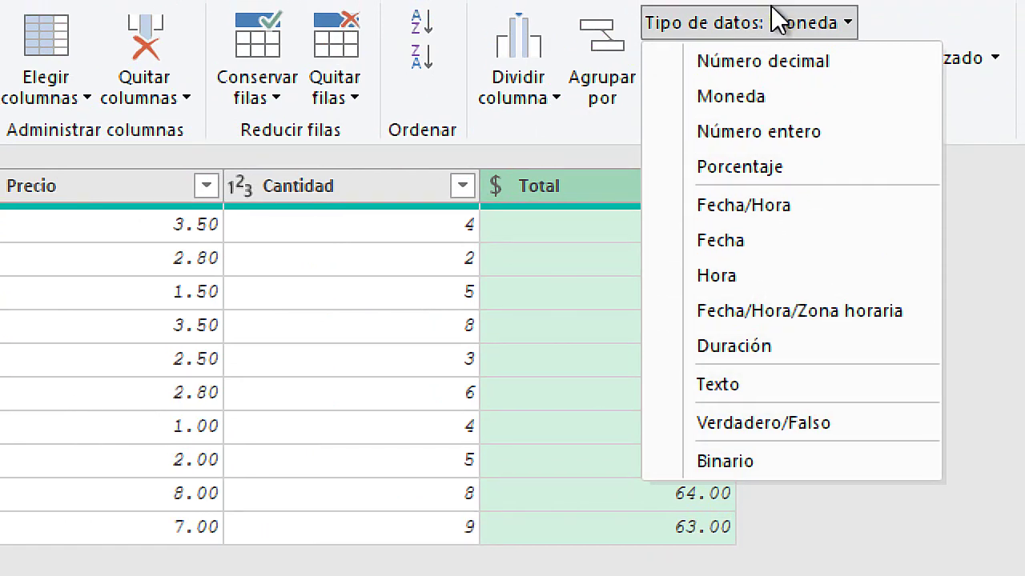
click(731, 98)
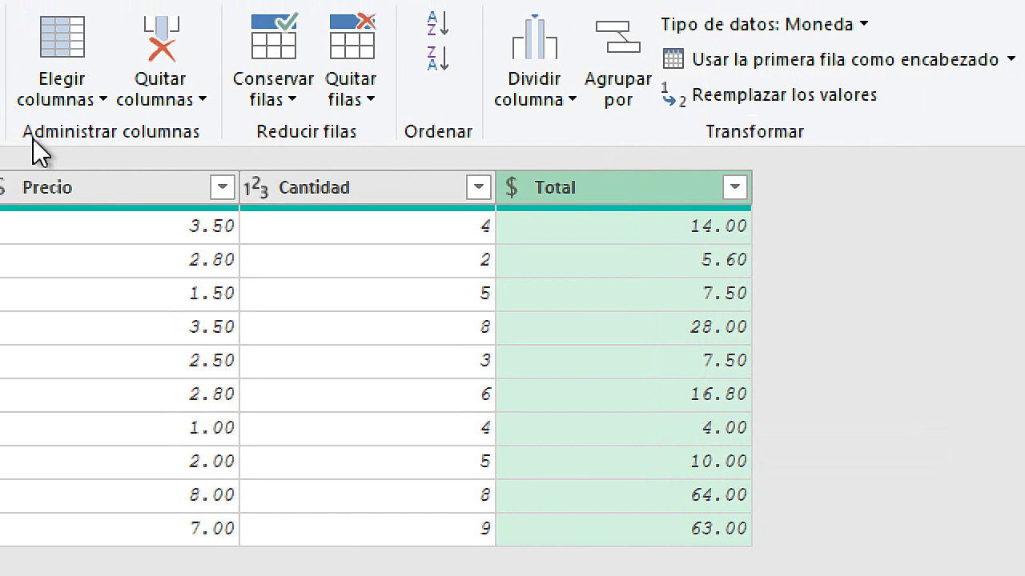
click(335, 186)
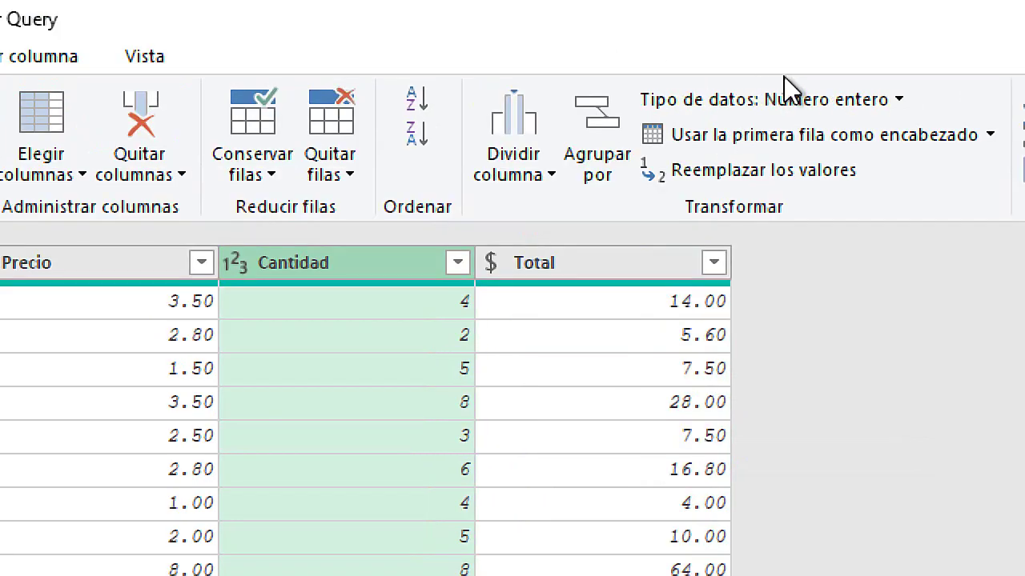
click(890, 98)
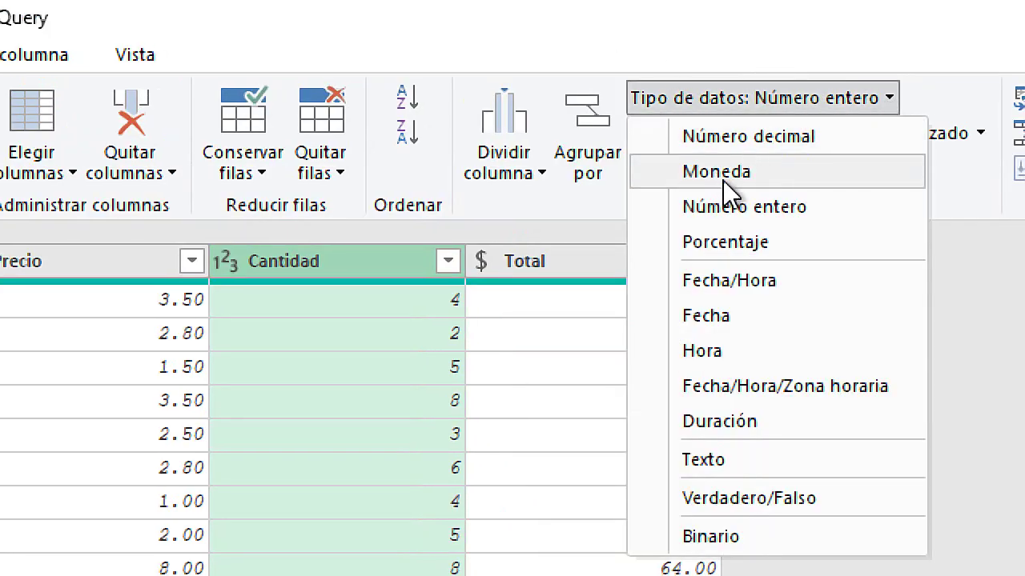
click(780, 209)
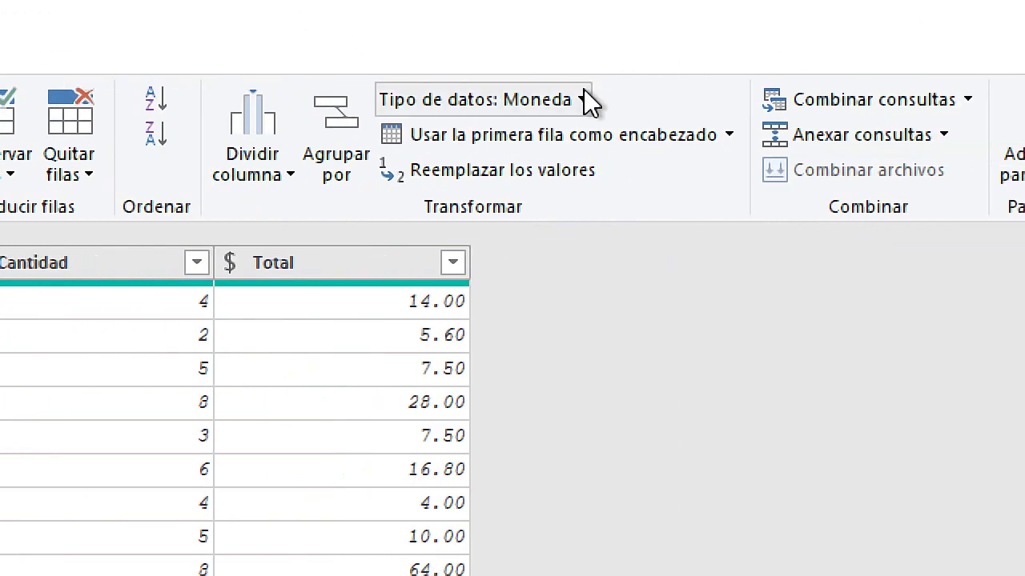
click(583, 100)
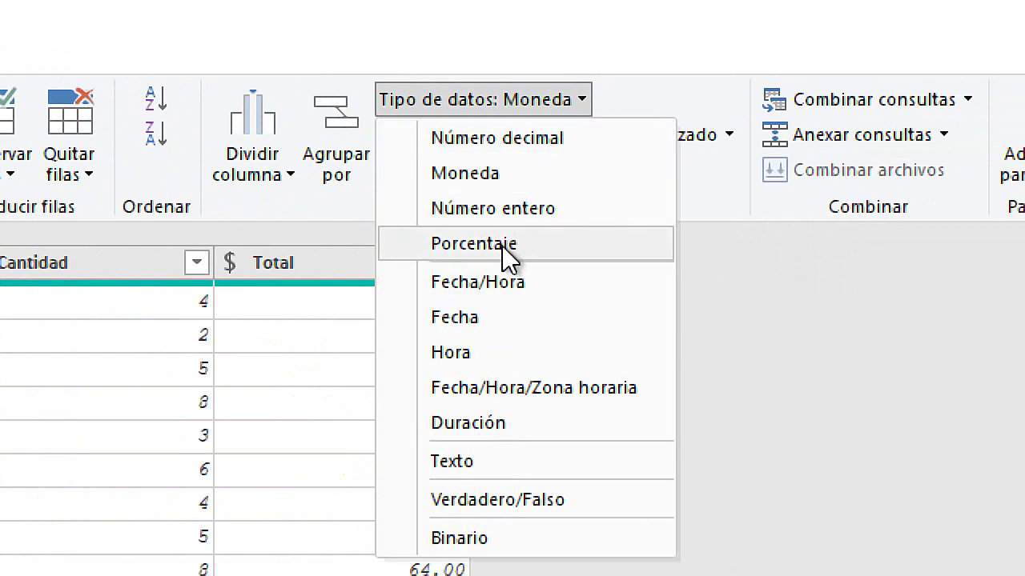
click(487, 173)
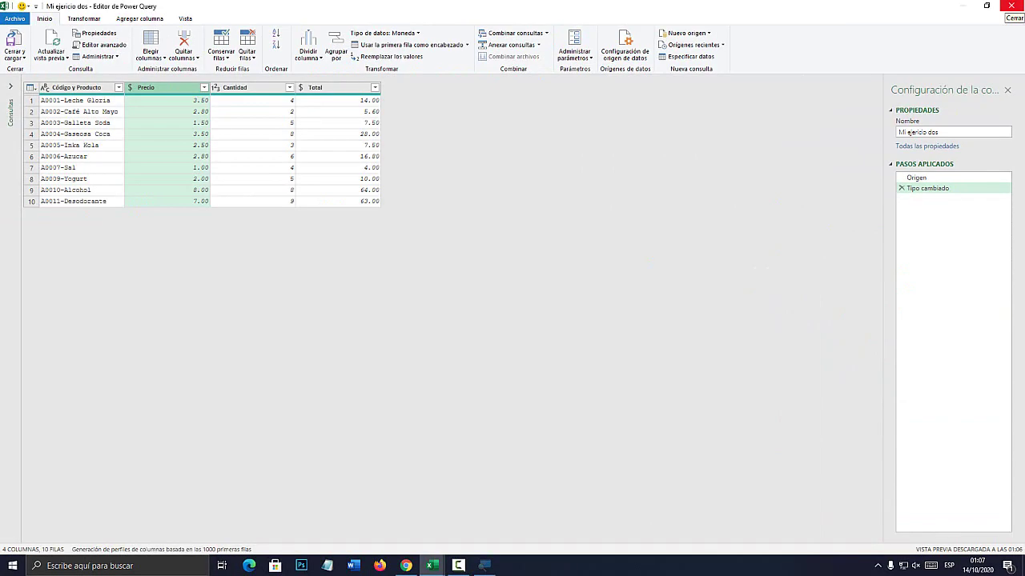
Close the query editor keeping the changes, and check the loaded tables of "Mi primer ejercicio" and "Mi ejericio dos" in the workbook.
click(1012, 7)
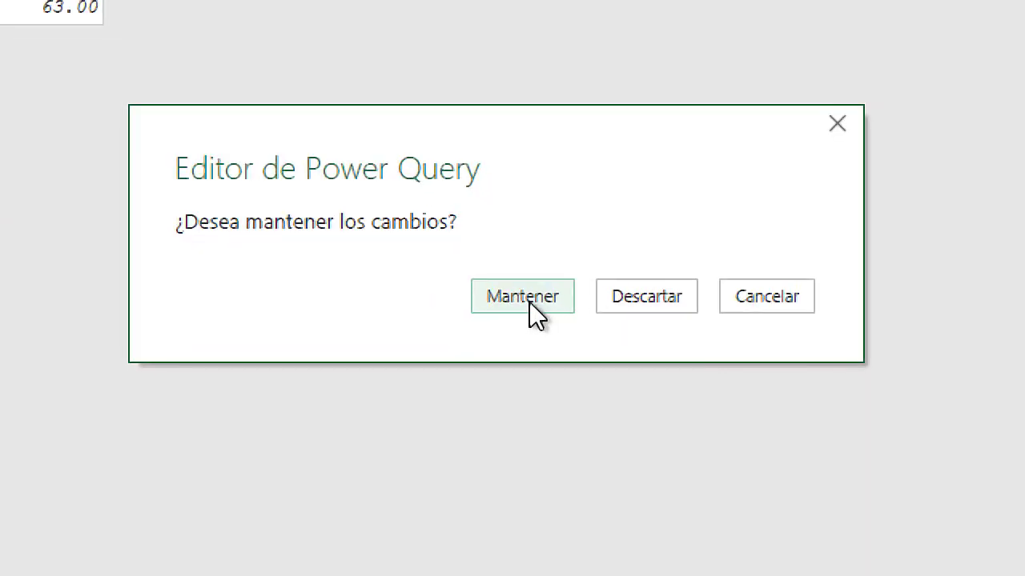
click(522, 299)
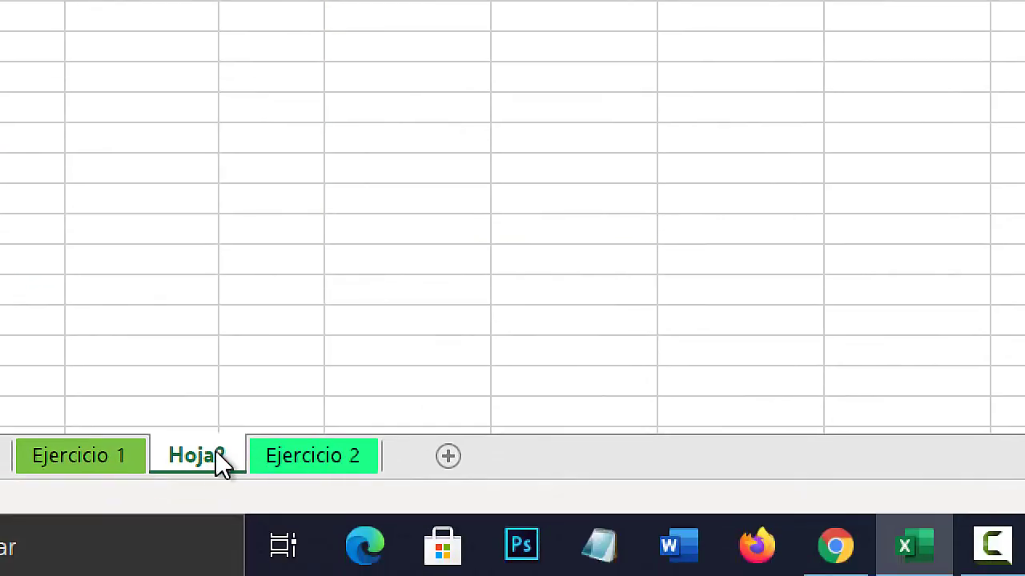
click(308, 456)
click(194, 462)
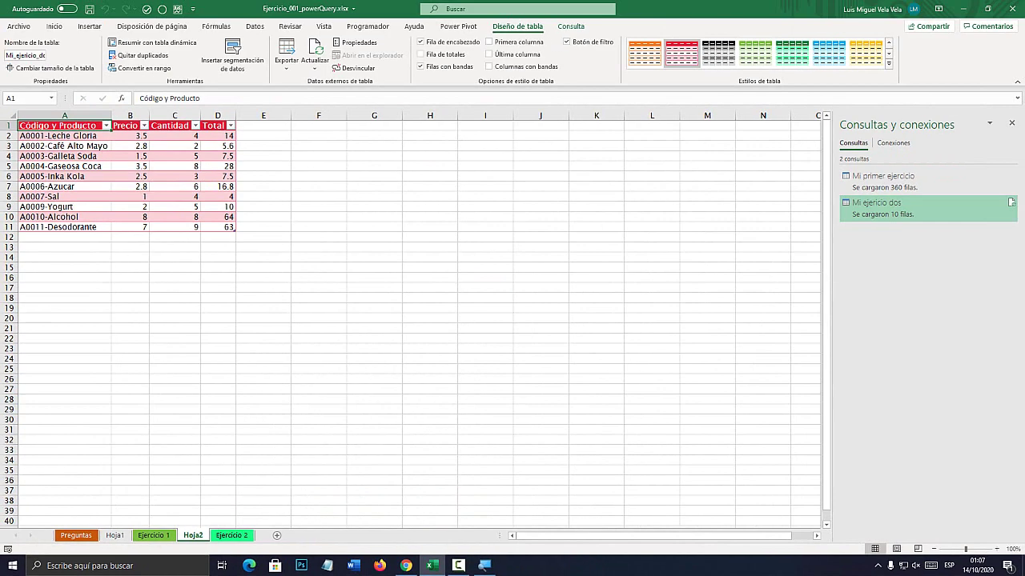
mouse_move(937, 184)
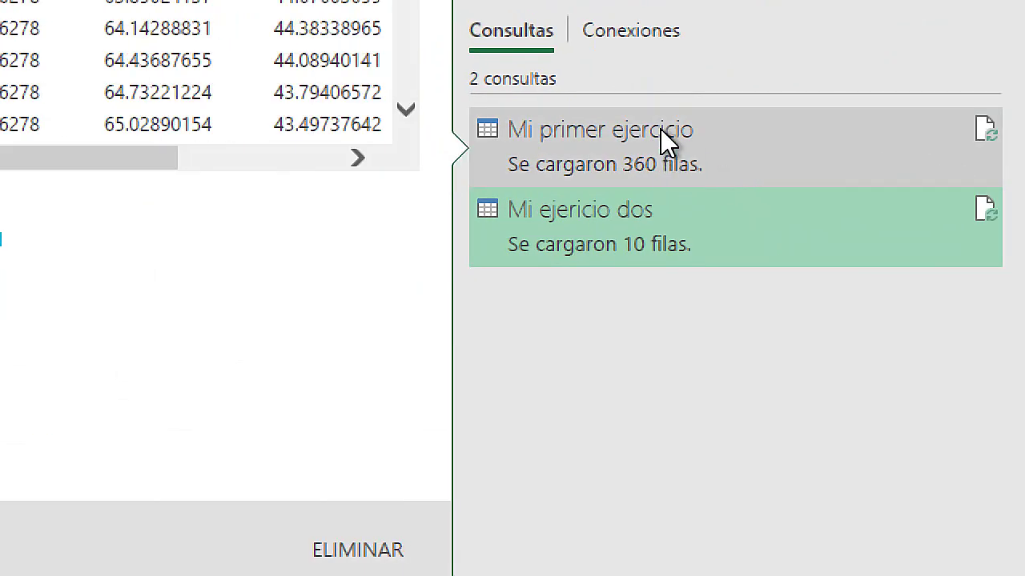
click(672, 131)
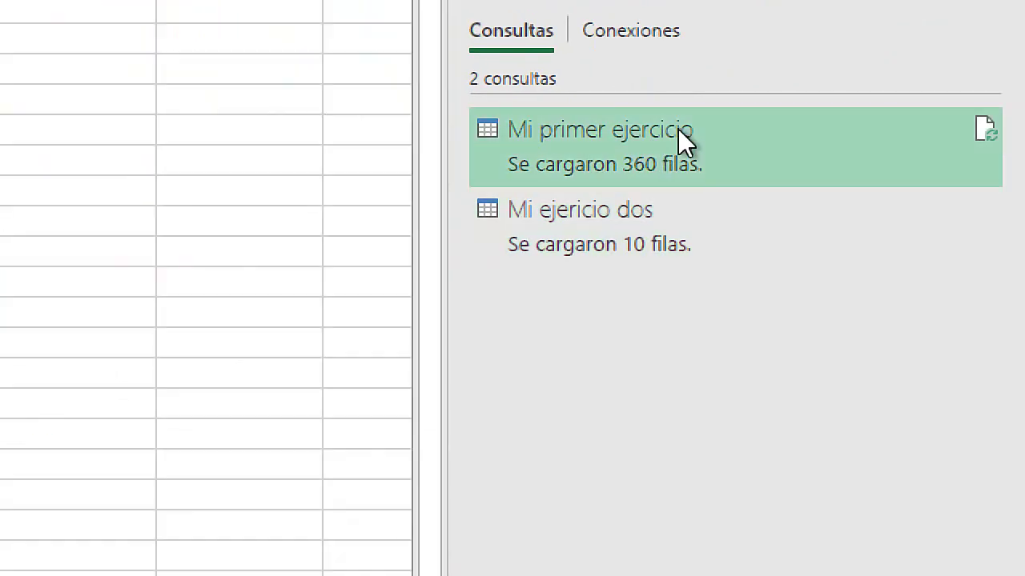
click(629, 233)
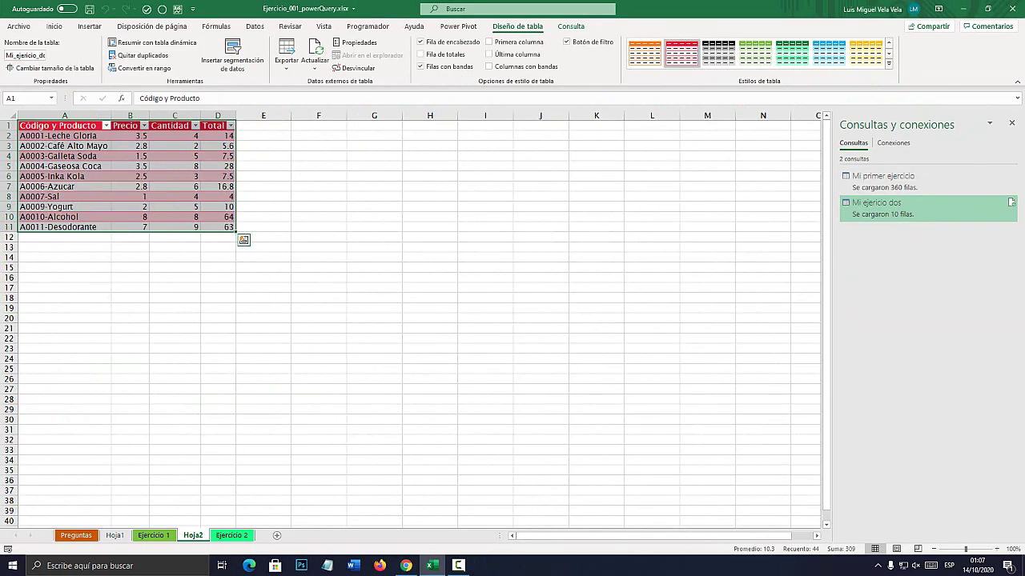
Read task 3 on the Preguntas sheet about splitting the Código y Productos column, leaving its text unedited.
key(ctrl+Page_Up)
key(ctrl+Page_Up)
key(ctrl+Page_Up)
click(474, 225)
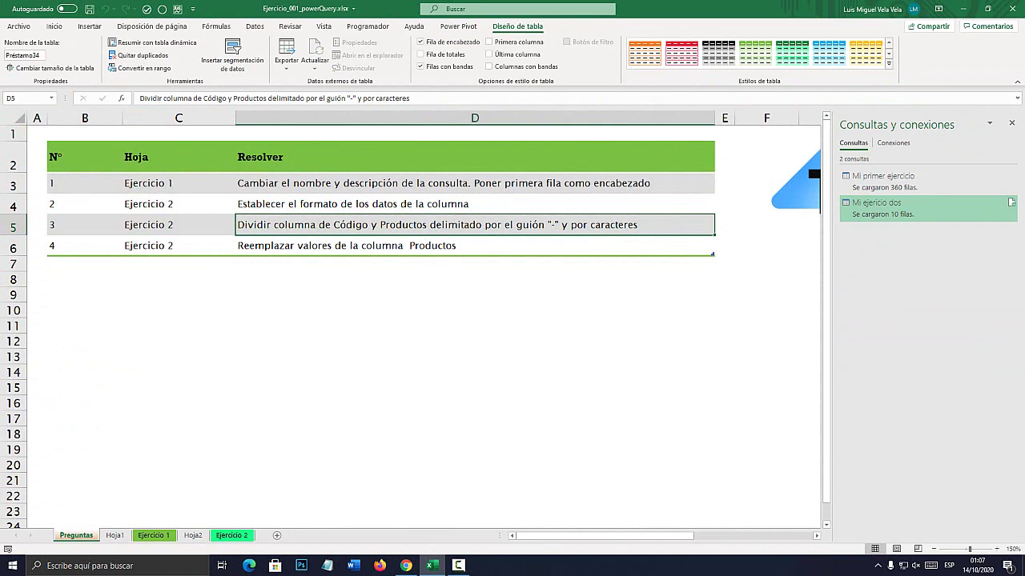
double_click(238, 225)
drag(238, 225, 637, 224)
click(551, 225)
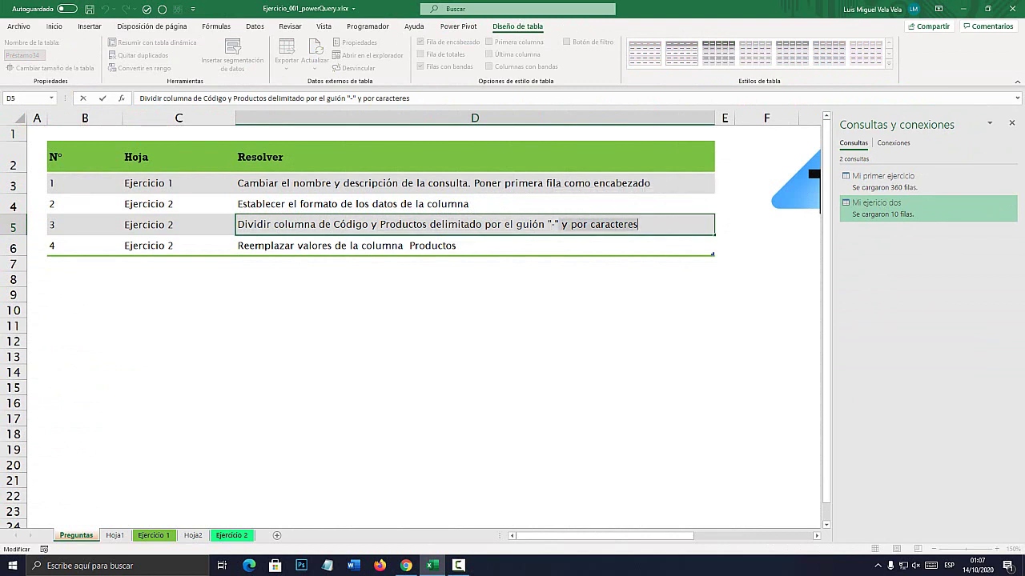
click(257, 224)
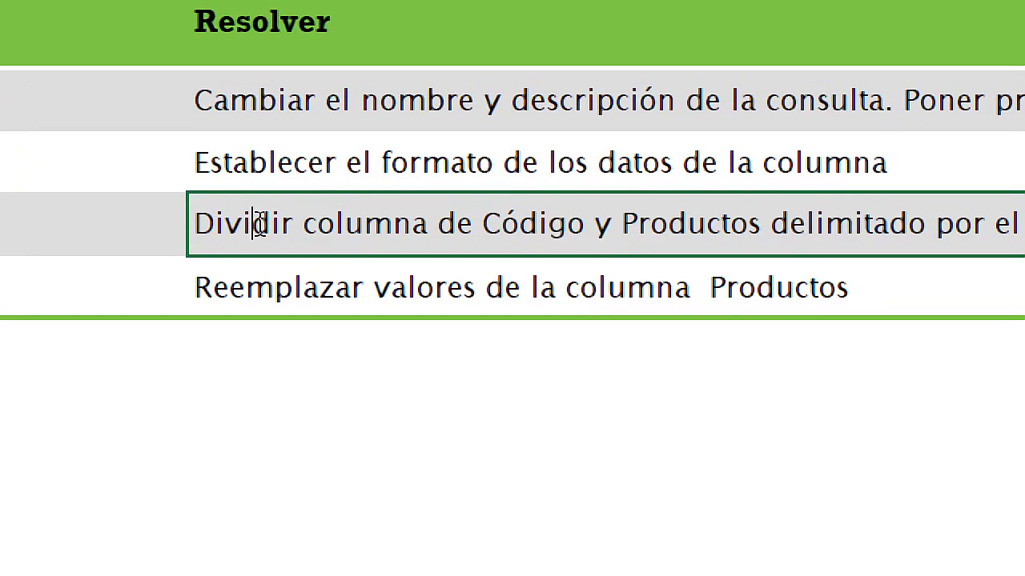
drag(266, 224, 293, 224)
drag(363, 225, 565, 224)
click(660, 226)
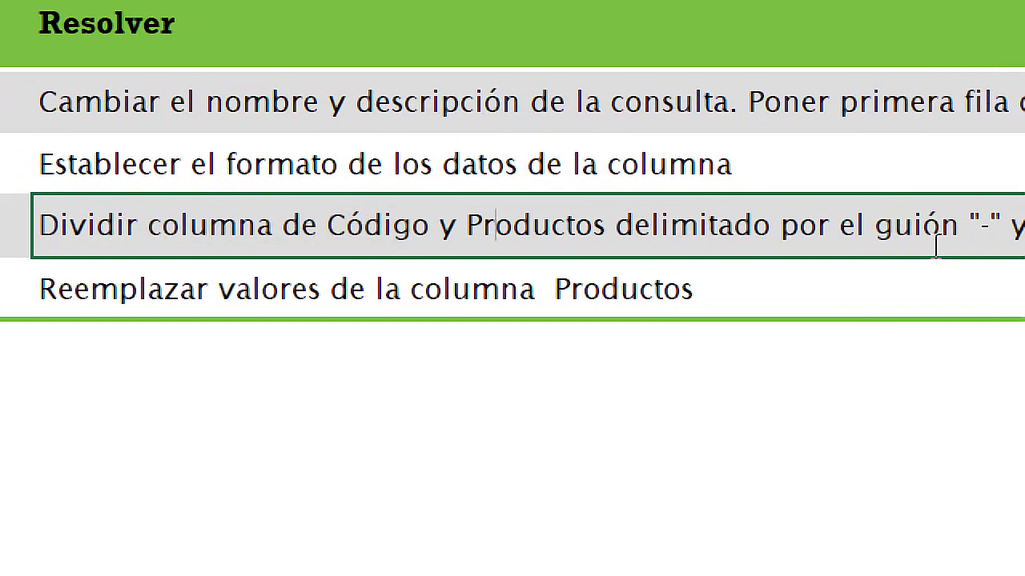
click(699, 225)
drag(698, 225, 874, 225)
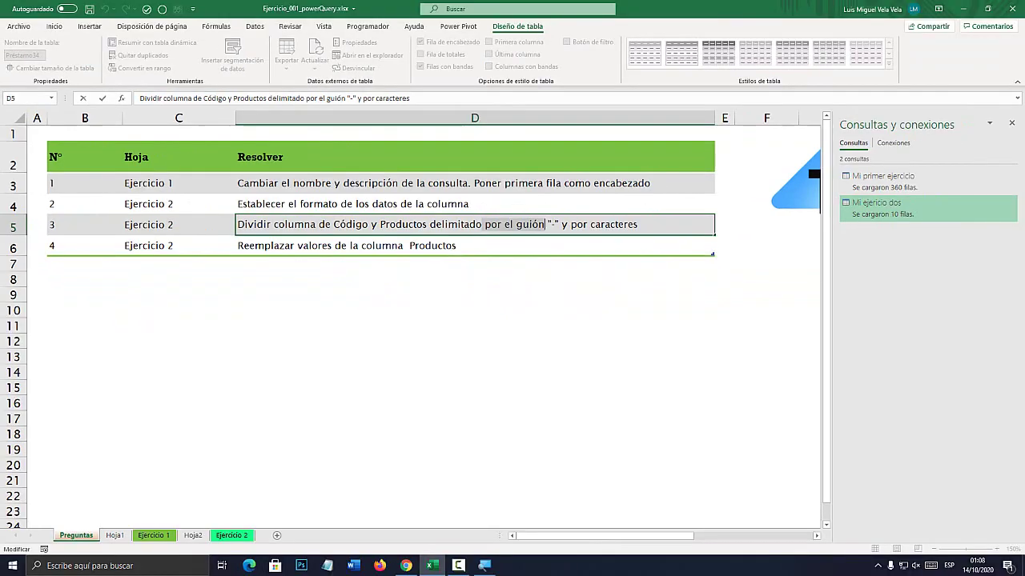
key(Escape)
Examine on the Ejercicio 2 sheet how the hyphen separates code and product name in the first Código y Producto entry.
click(232, 535)
click(90, 242)
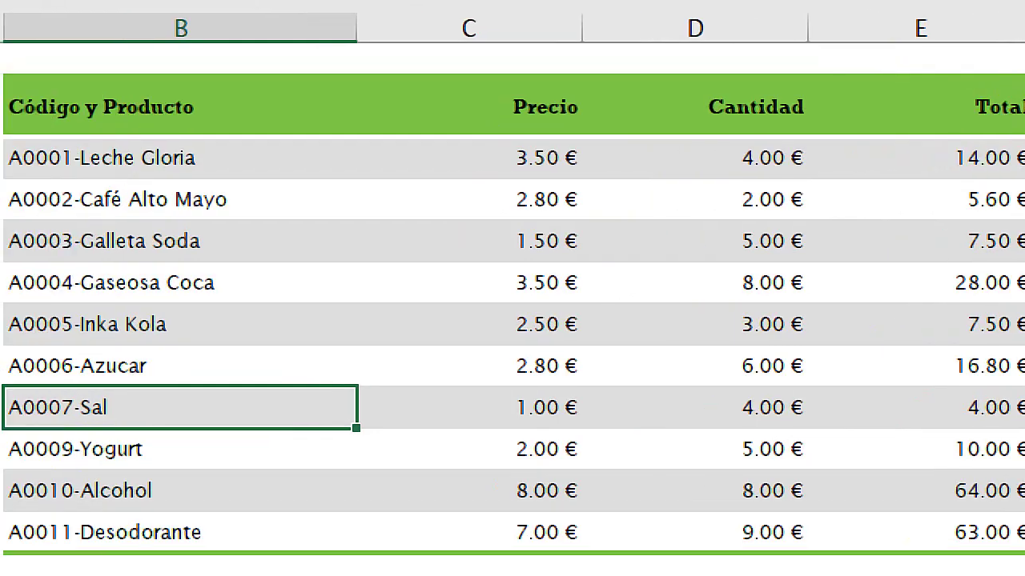
double_click(45, 160)
click(136, 160)
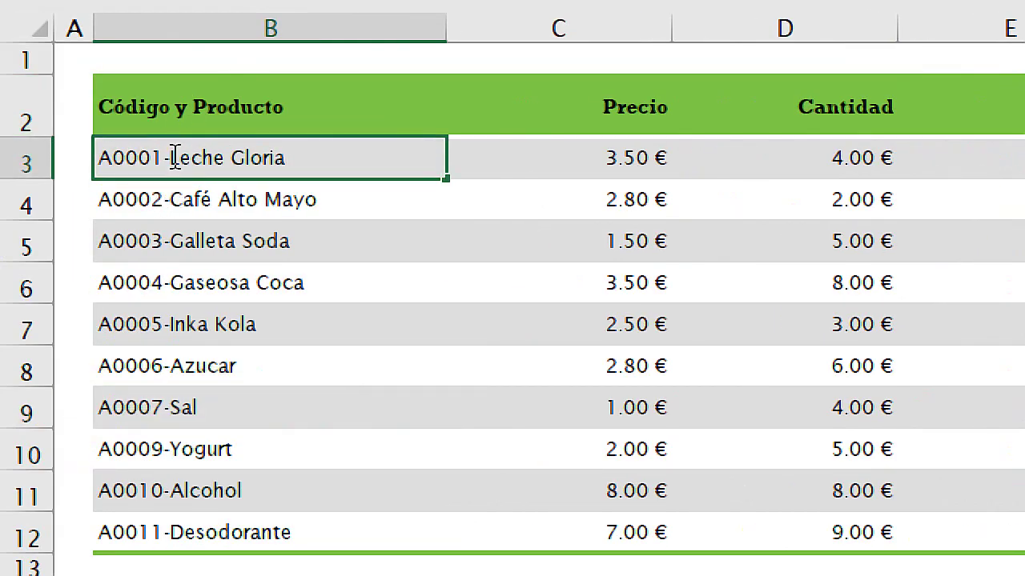
click(168, 160)
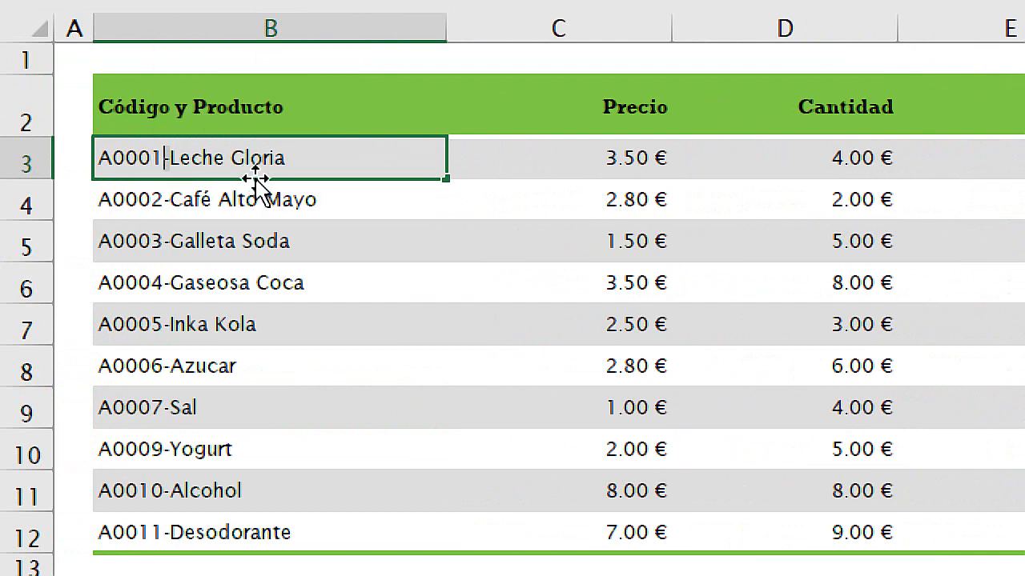
click(138, 156)
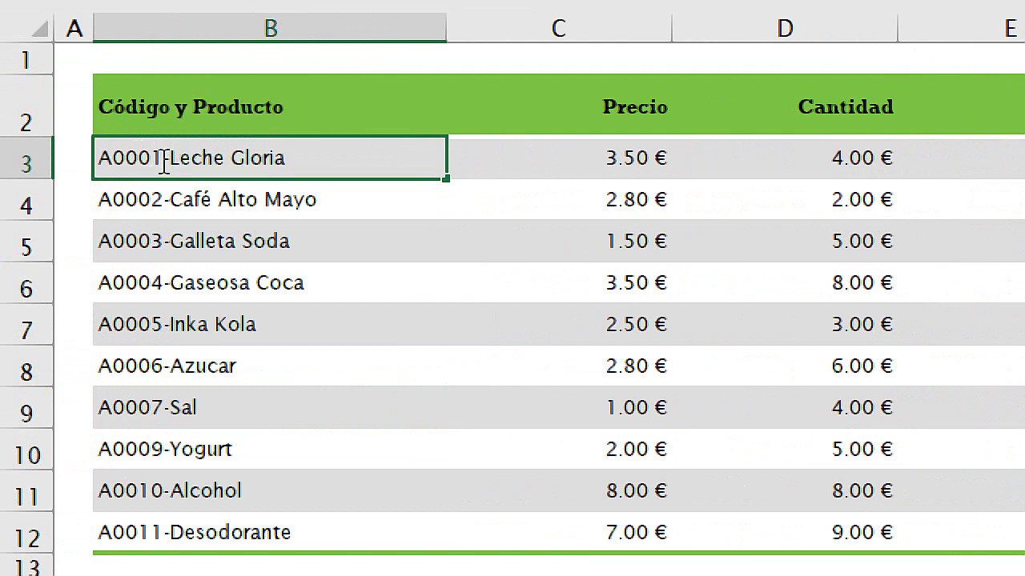
drag(163, 163, 71, 160)
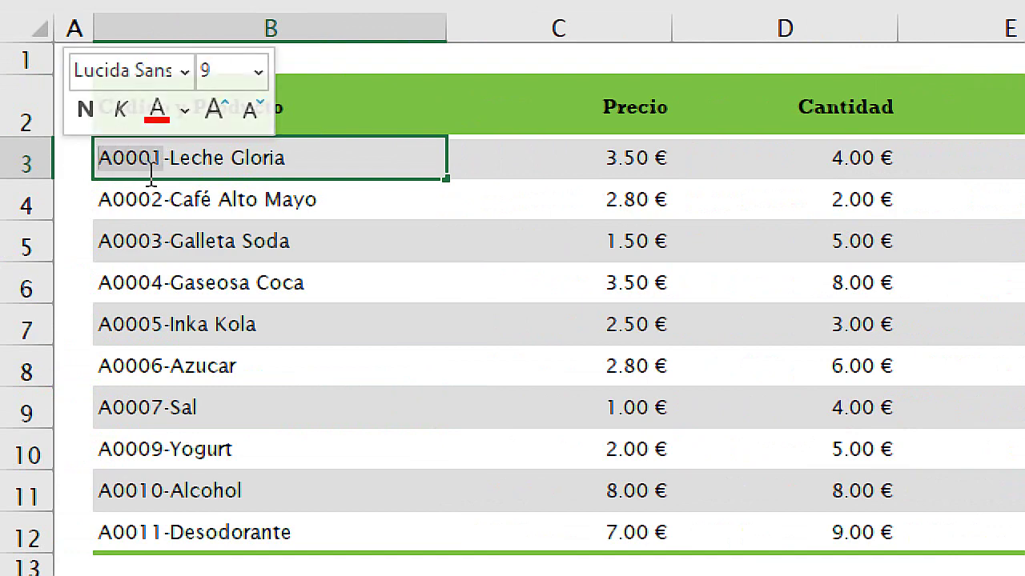
drag(168, 161, 419, 163)
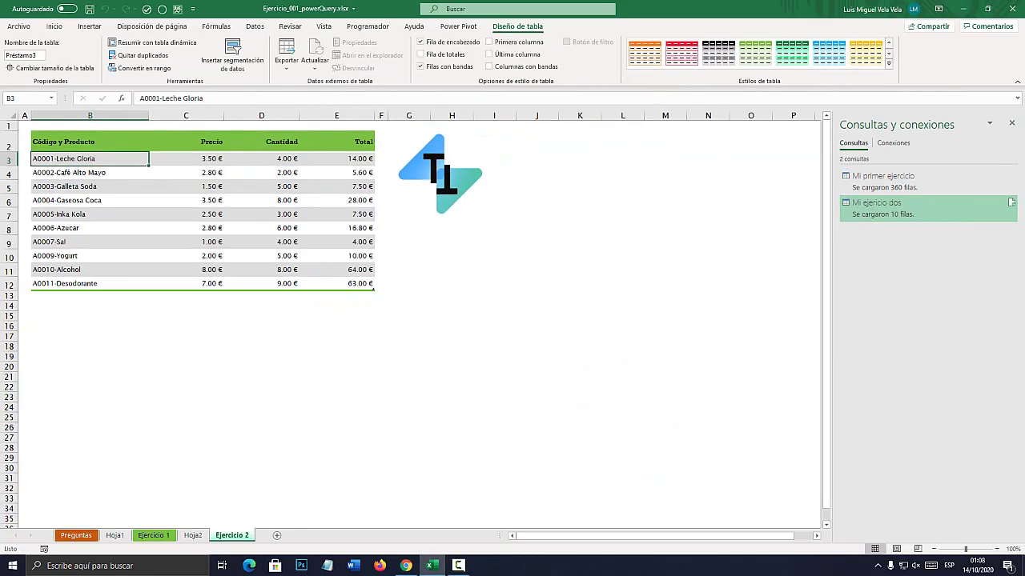
Open the "Mi ejericio dos" query for editing and start splitting its Código y Producto column by delimiter.
mouse_move(877, 206)
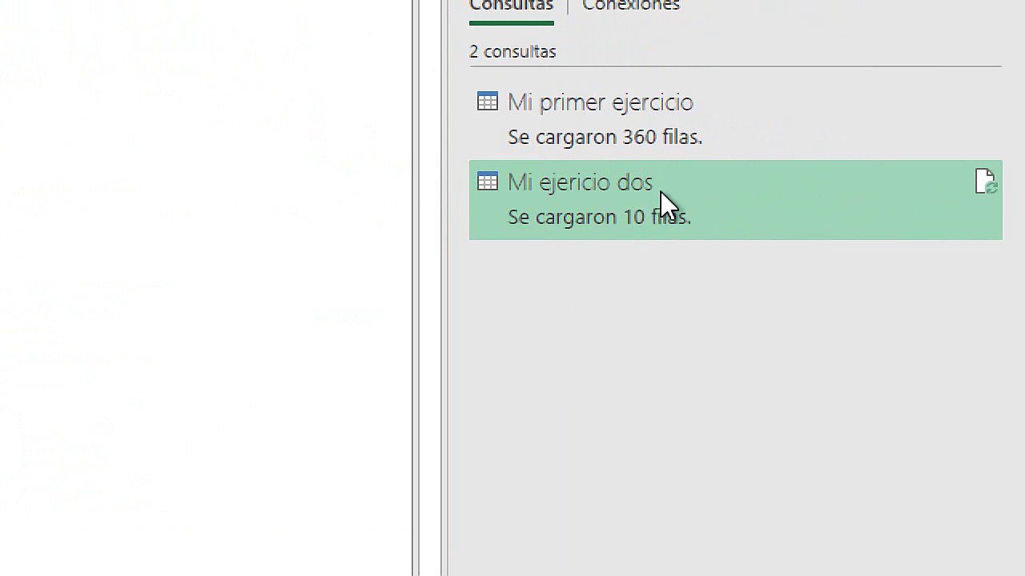
double_click(649, 192)
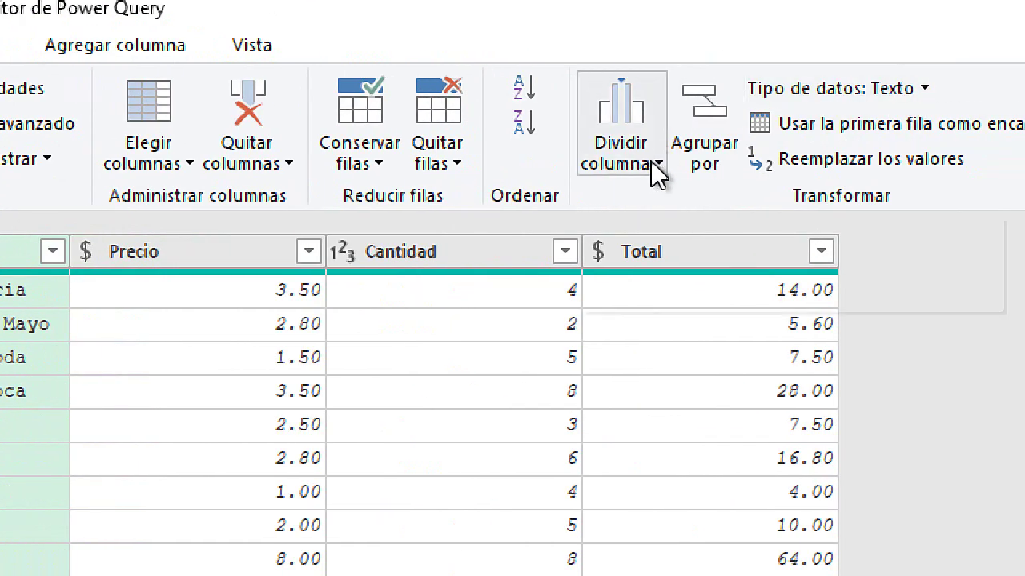
click(650, 161)
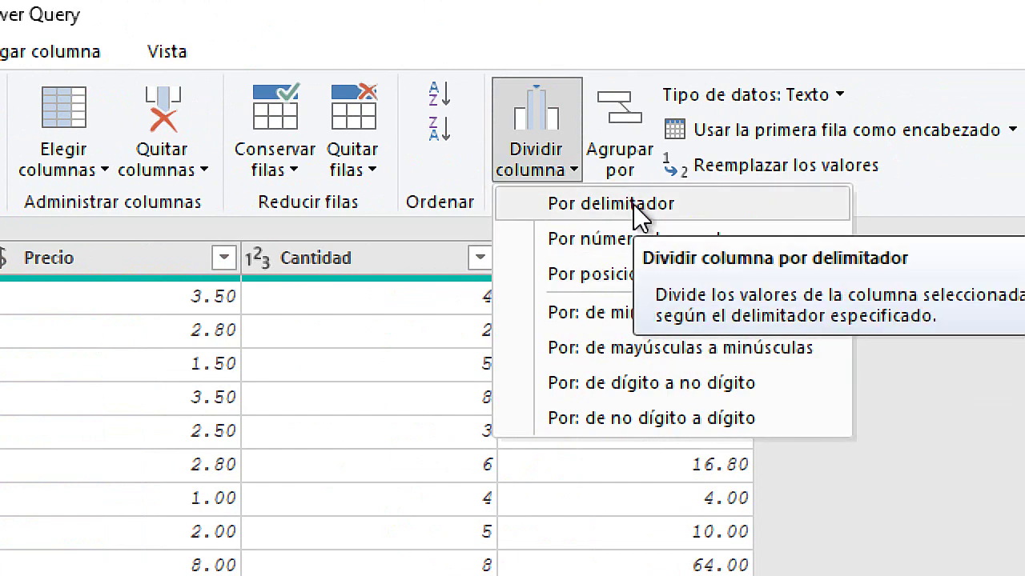
click(611, 215)
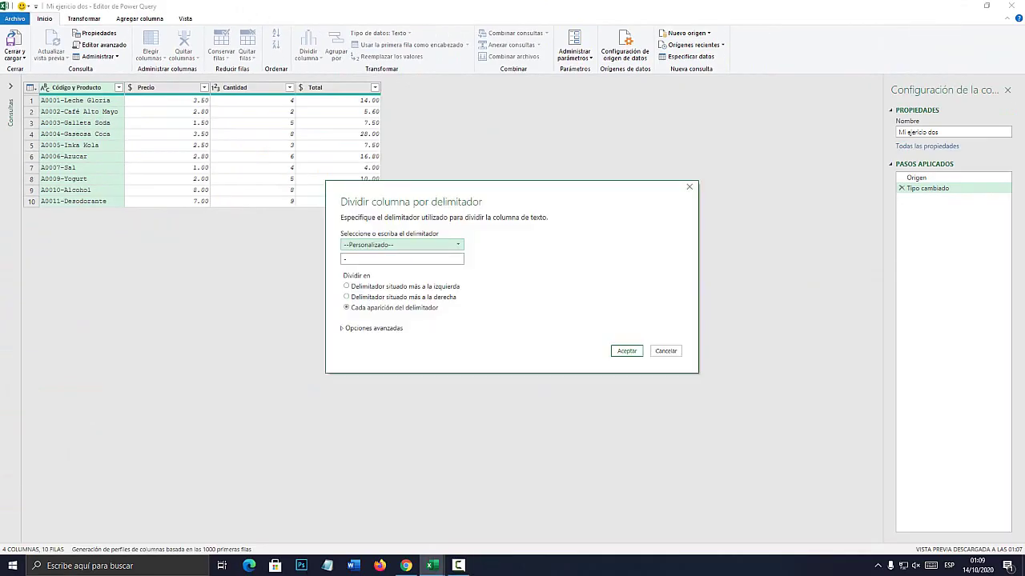
drag(365, 202, 290, 71)
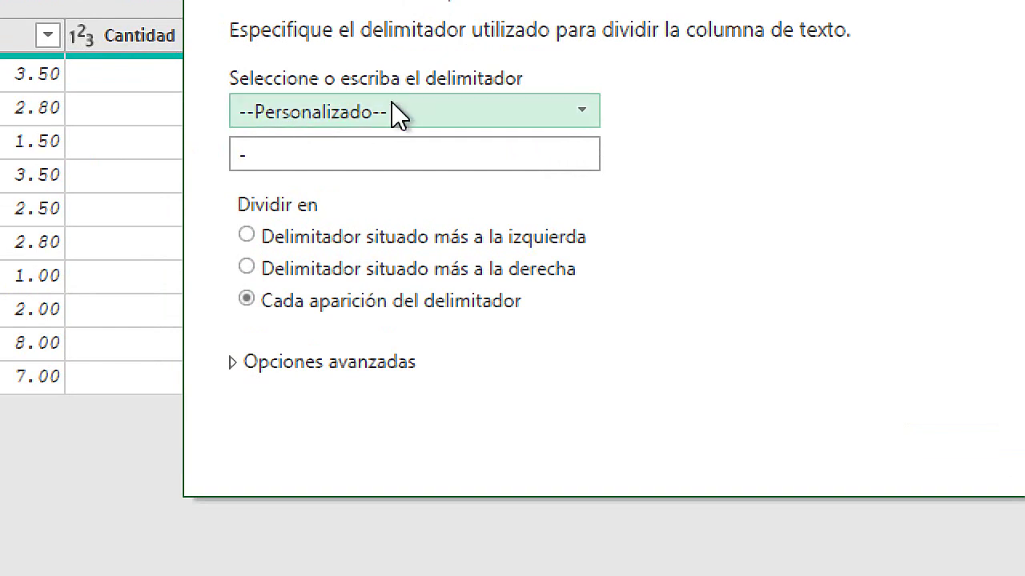
Review the delimiter choices for the split and enter "-" as the custom delimiter.
click(574, 111)
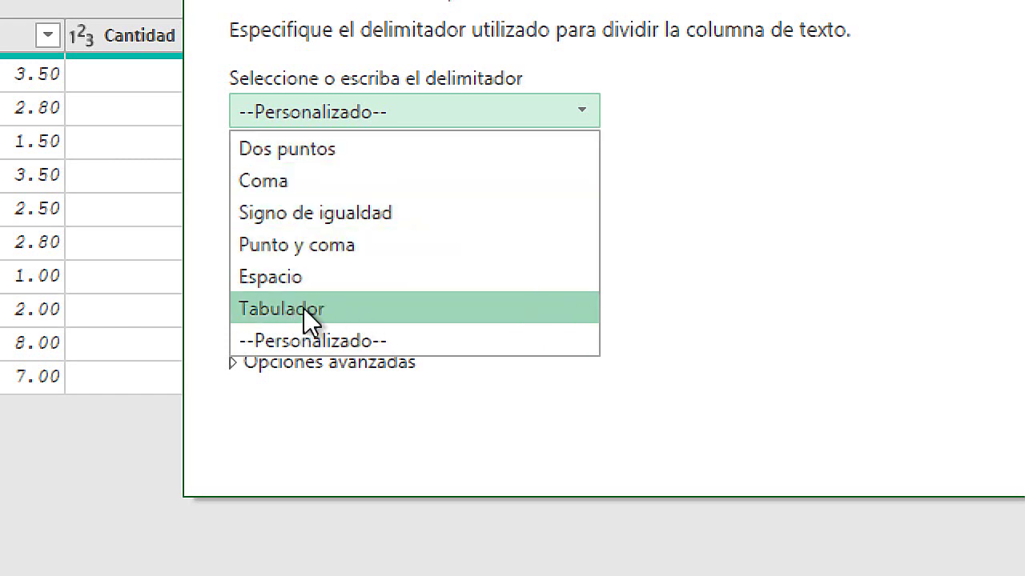
click(721, 275)
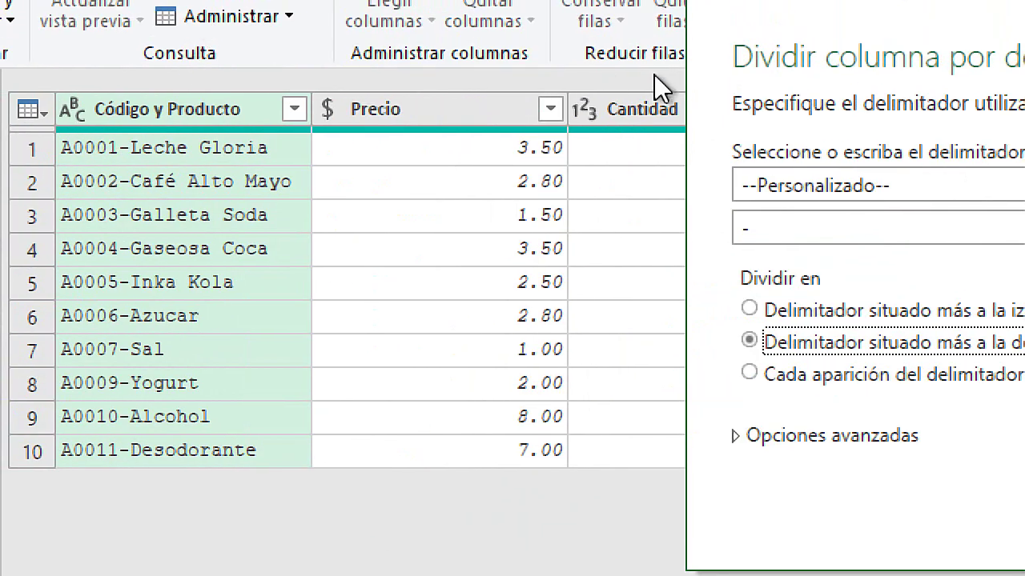
drag(736, 35, 508, 41)
click(525, 244)
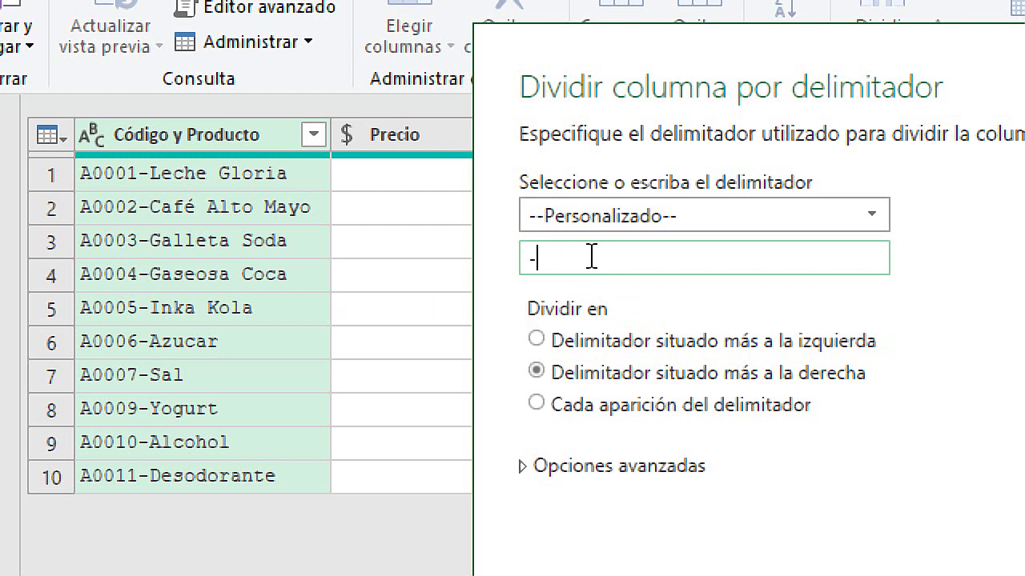
drag(589, 256, 490, 272)
key(BackSpace)
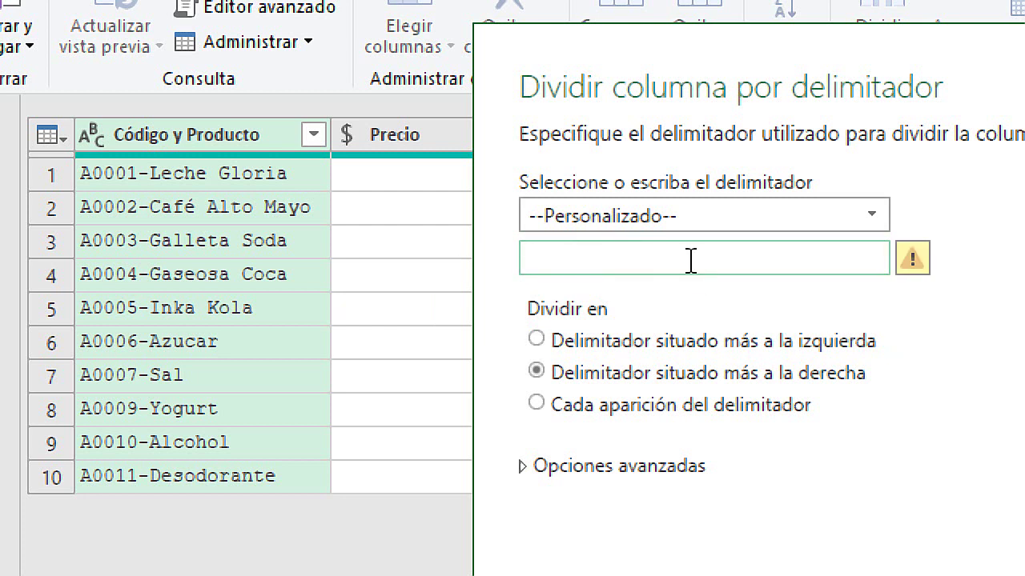
text(;)
key(BackSpace)
text(-)
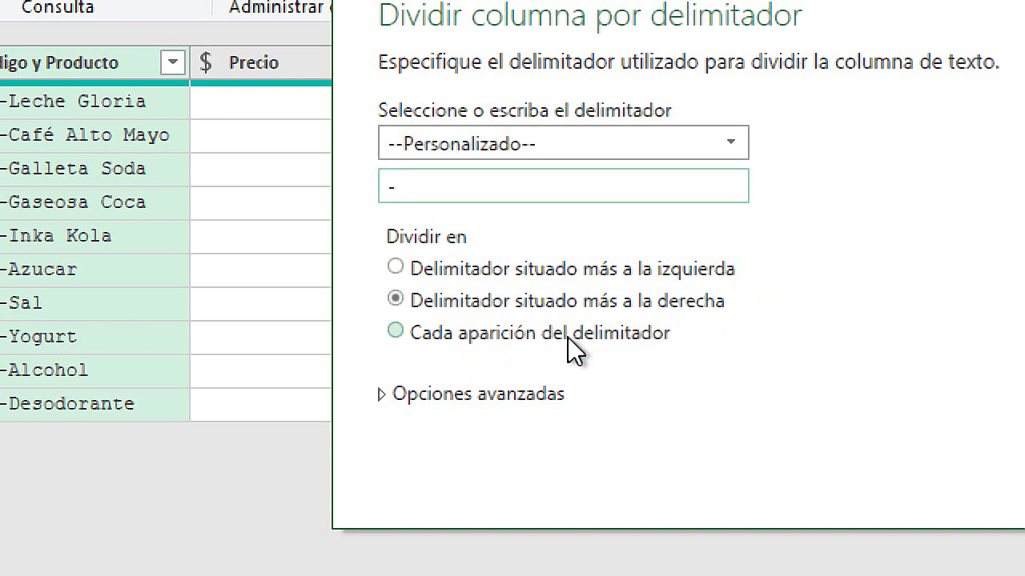
Compare the split position options, choose "Delimitador situado más a la izquierda" and apply the column split.
click(415, 336)
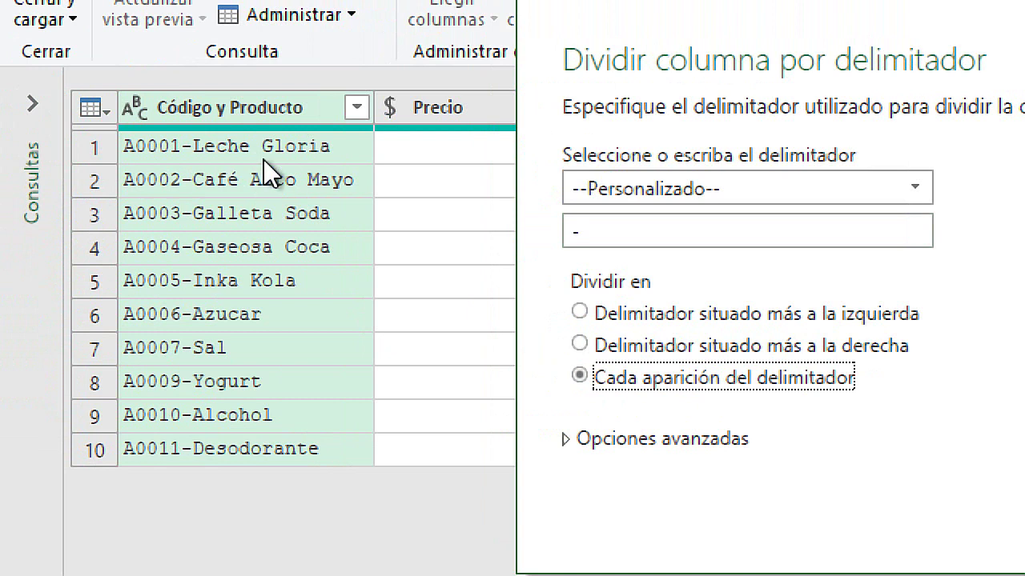
click(606, 348)
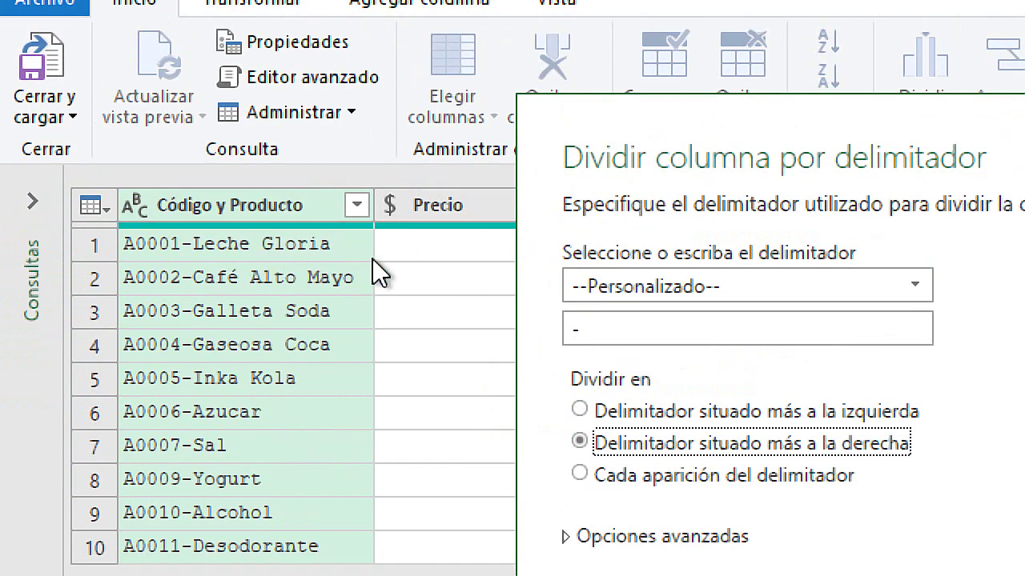
click(581, 412)
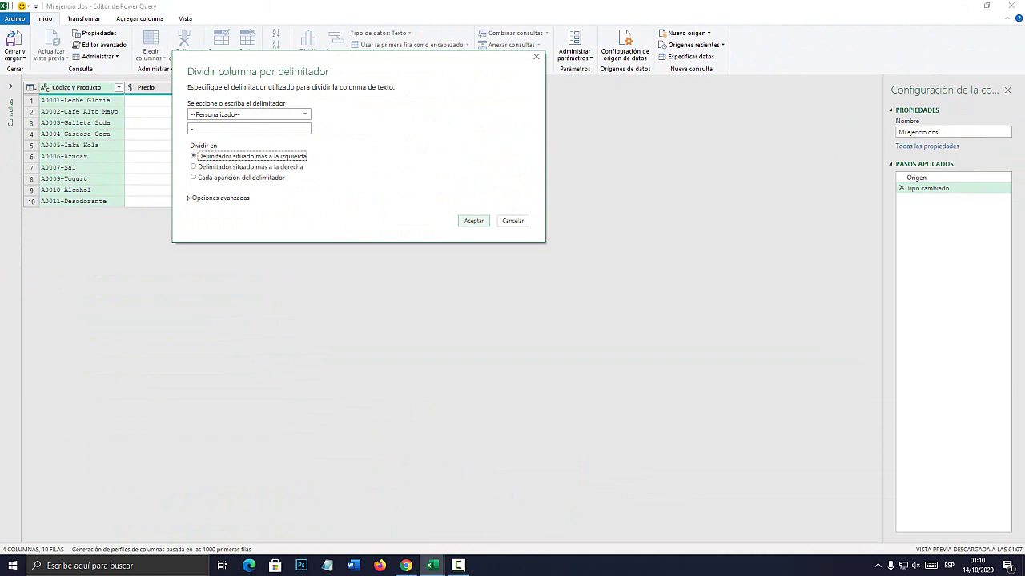
key(Return)
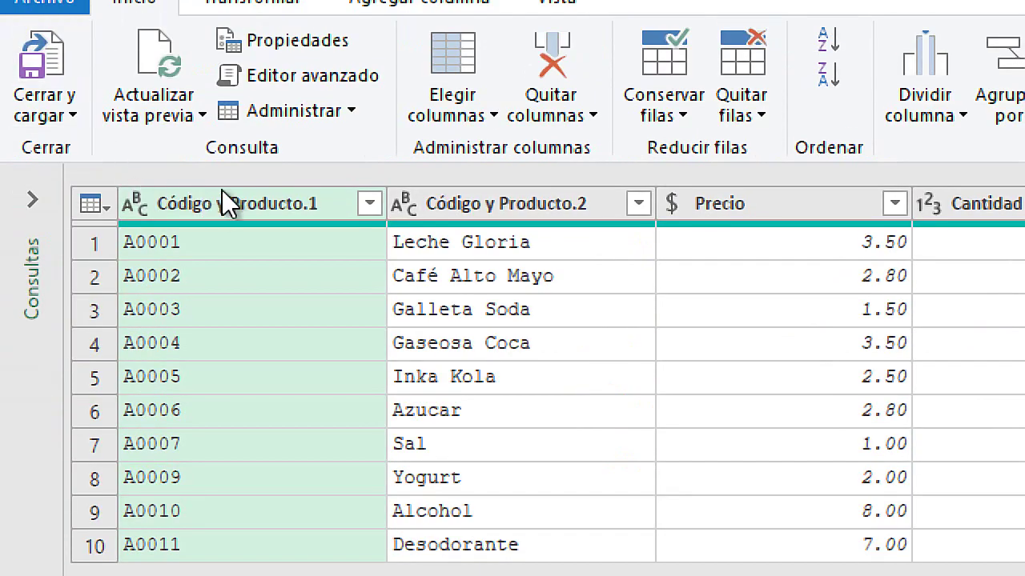
Examine the separate code and product columns produced by the split in the query editor.
click(412, 205)
click(215, 210)
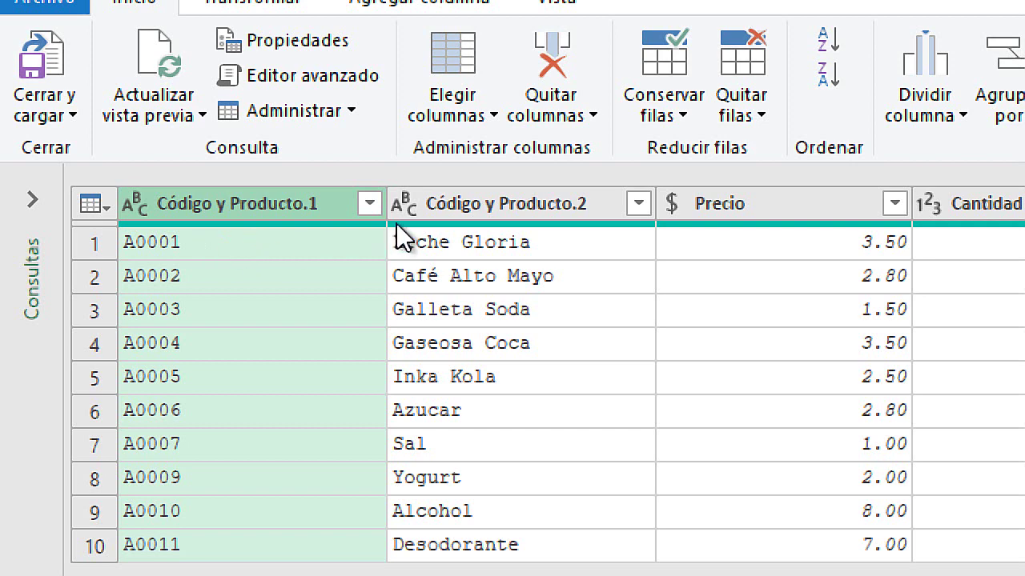
click(495, 202)
click(252, 204)
click(486, 211)
click(268, 206)
click(509, 201)
click(355, 206)
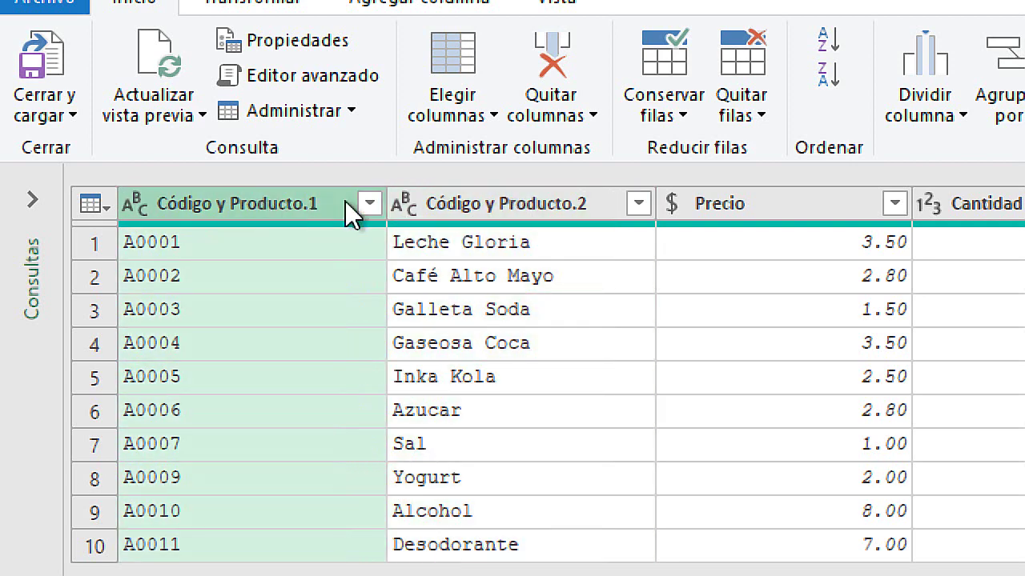
click(484, 204)
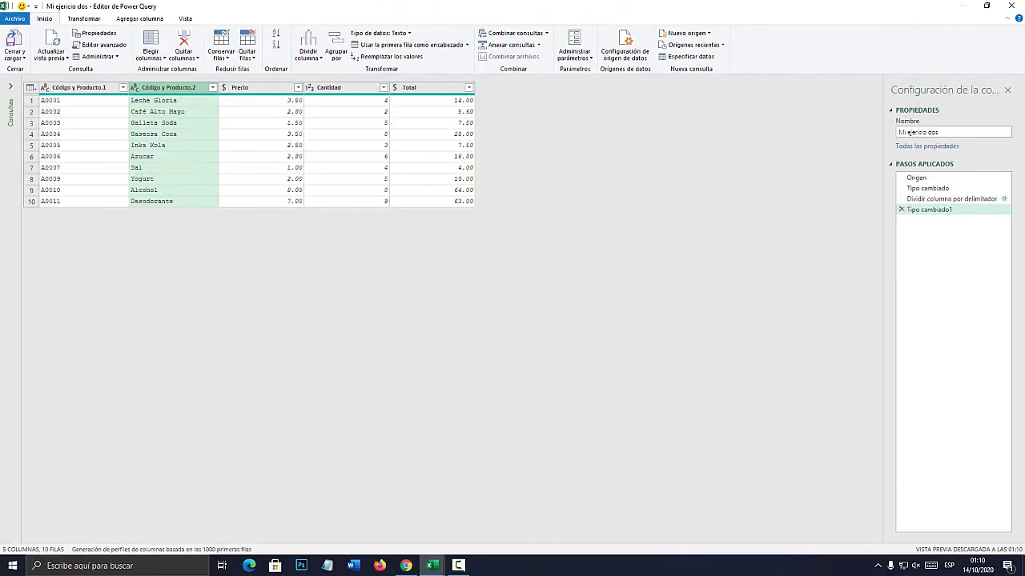
Close the query editor keeping the changes, and check the code and product columns in the loaded table.
click(1010, 5)
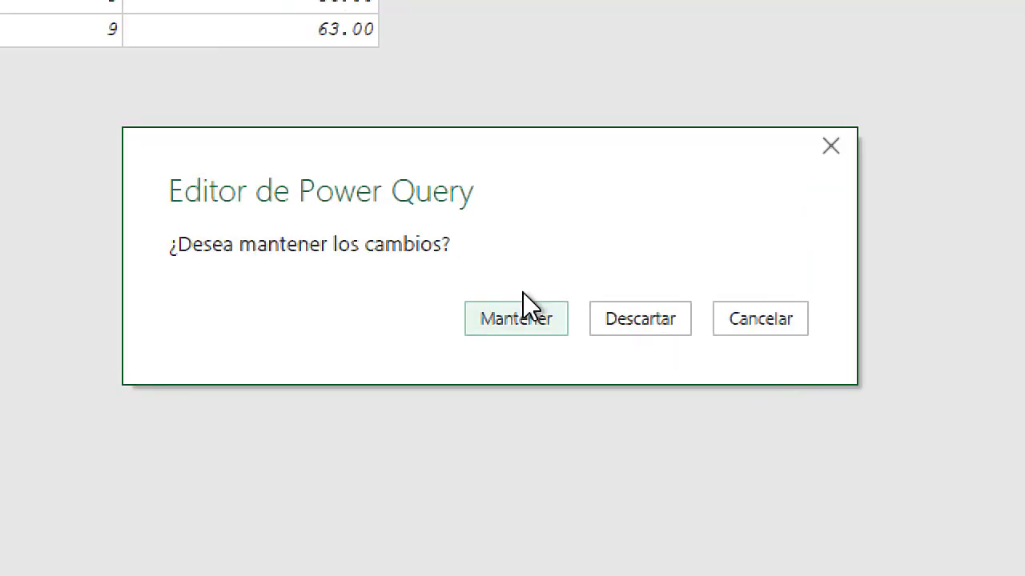
click(523, 294)
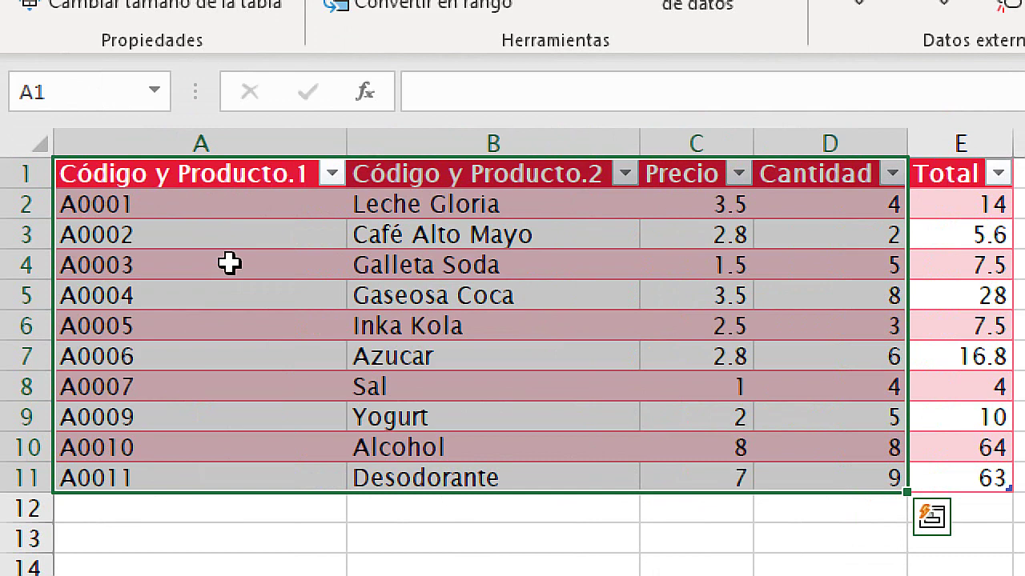
click(230, 264)
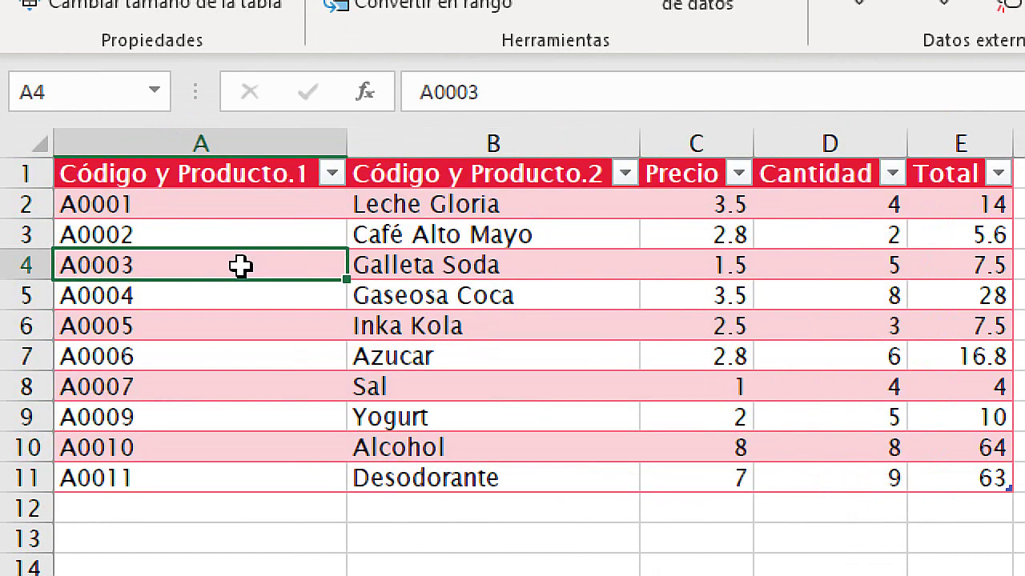
drag(126, 206, 184, 478)
drag(445, 206, 455, 477)
Examine the headers of the two split columns in the loaded table on Hoja2.
click(151, 176)
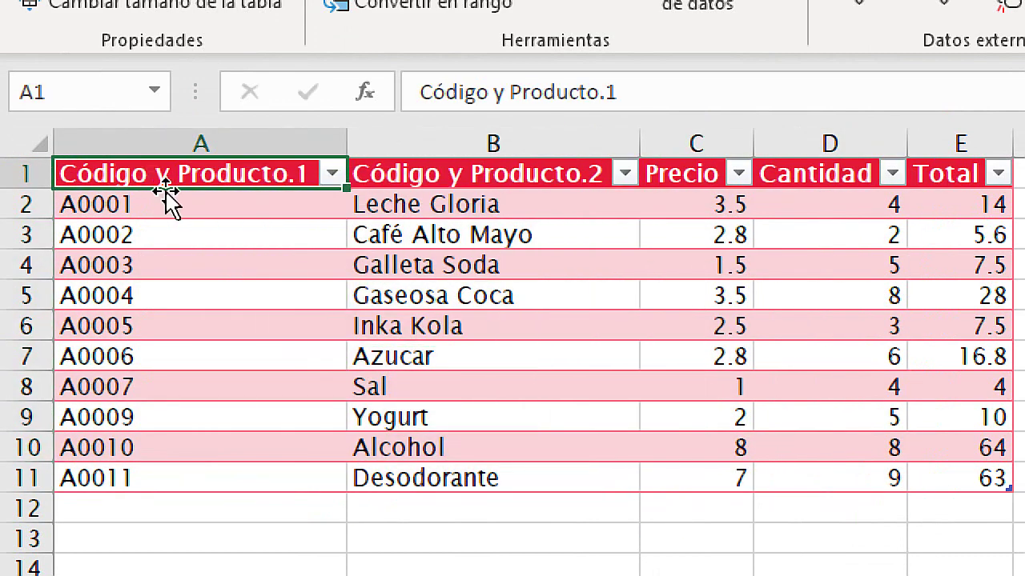
click(453, 171)
click(151, 171)
click(425, 176)
click(188, 177)
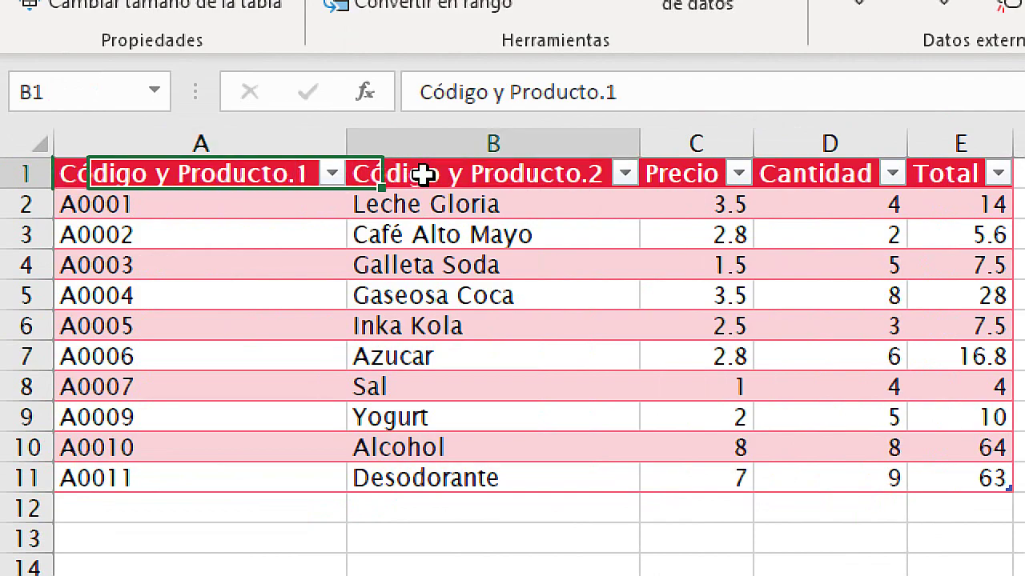
click(408, 171)
click(236, 174)
click(424, 174)
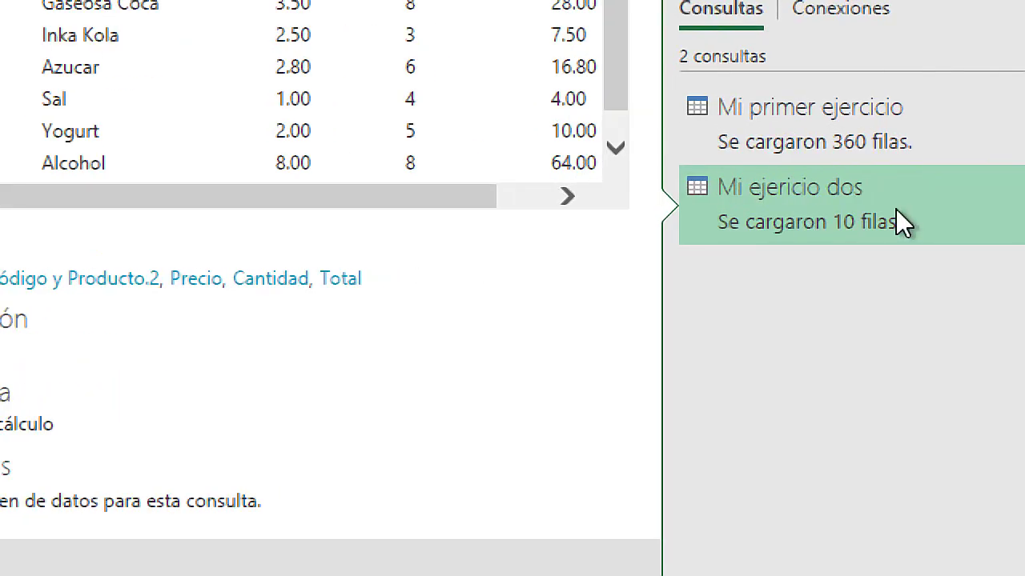
Reopen the "Mi ejericio dos" query for editing and rename the Código y Producto.1 column as Código.
double_click(898, 209)
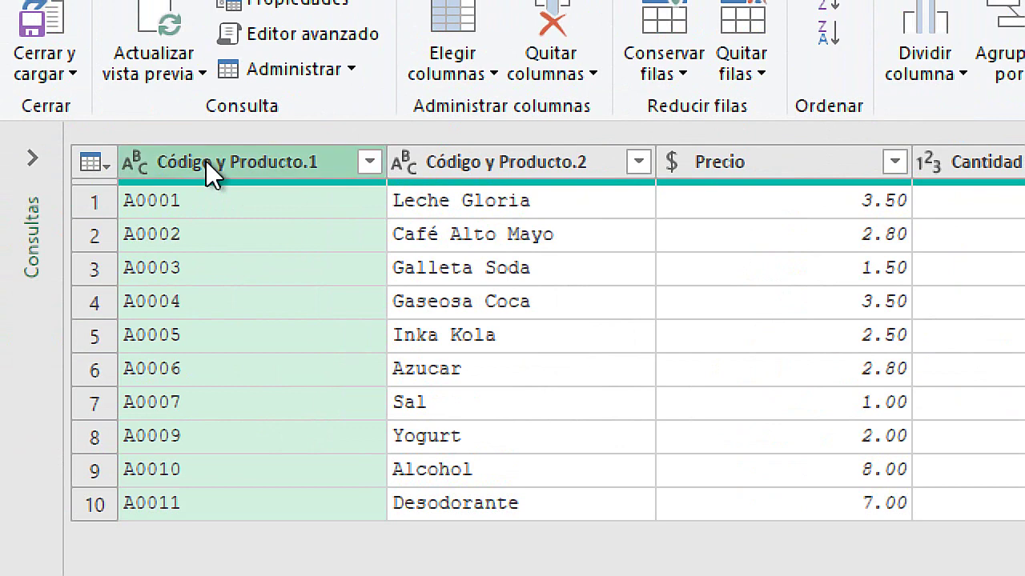
right_click(206, 161)
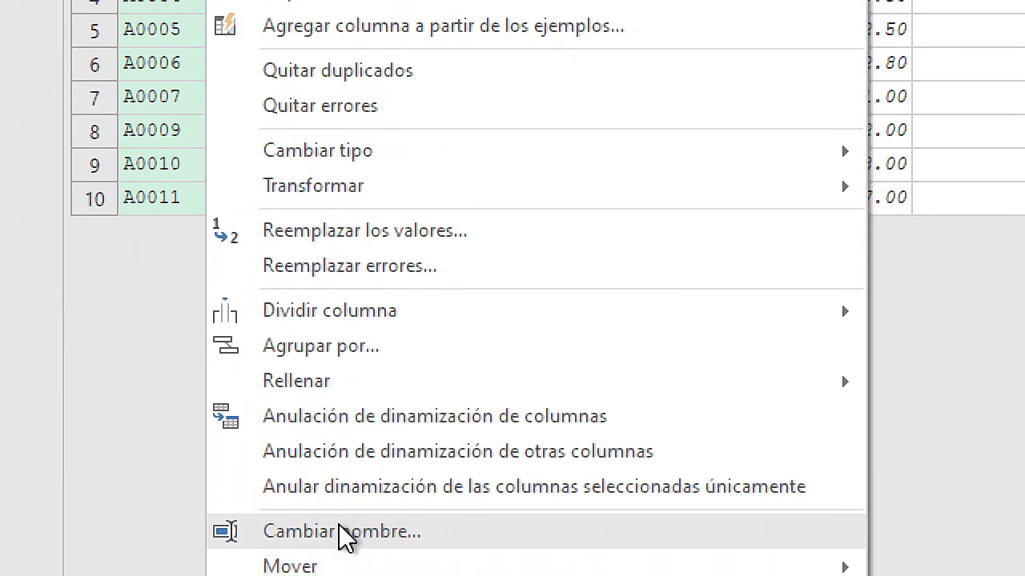
click(396, 532)
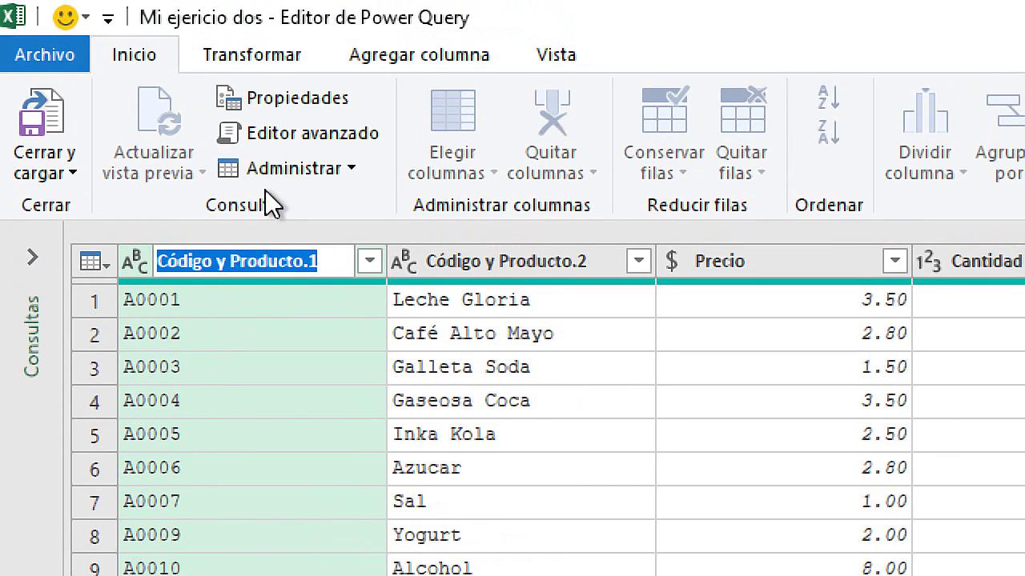
text(Código)
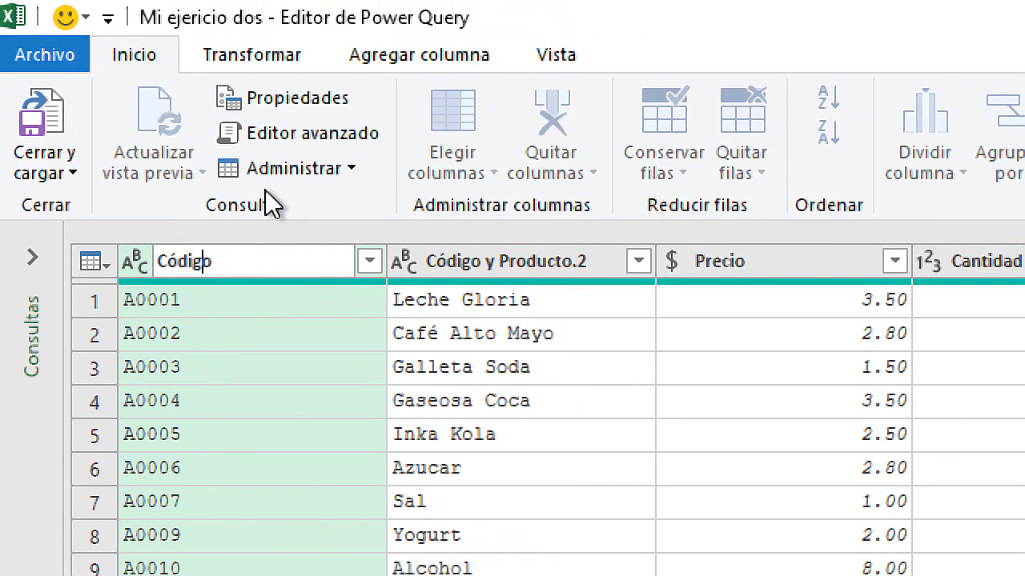
key(Return)
Rename the Código y Producto.2 column as Producto and close the query editor keeping the changes.
right_click(451, 253)
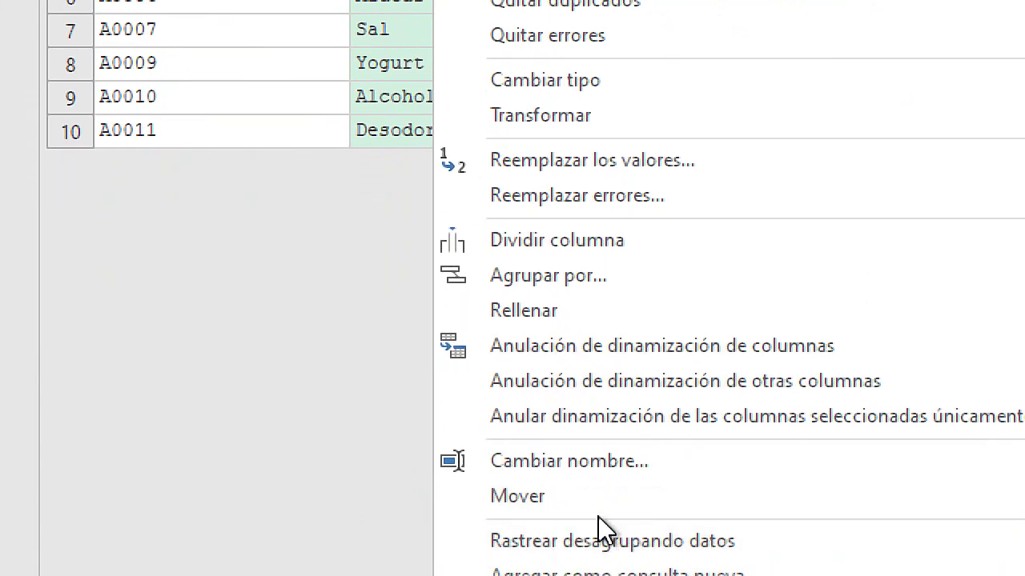
click(627, 556)
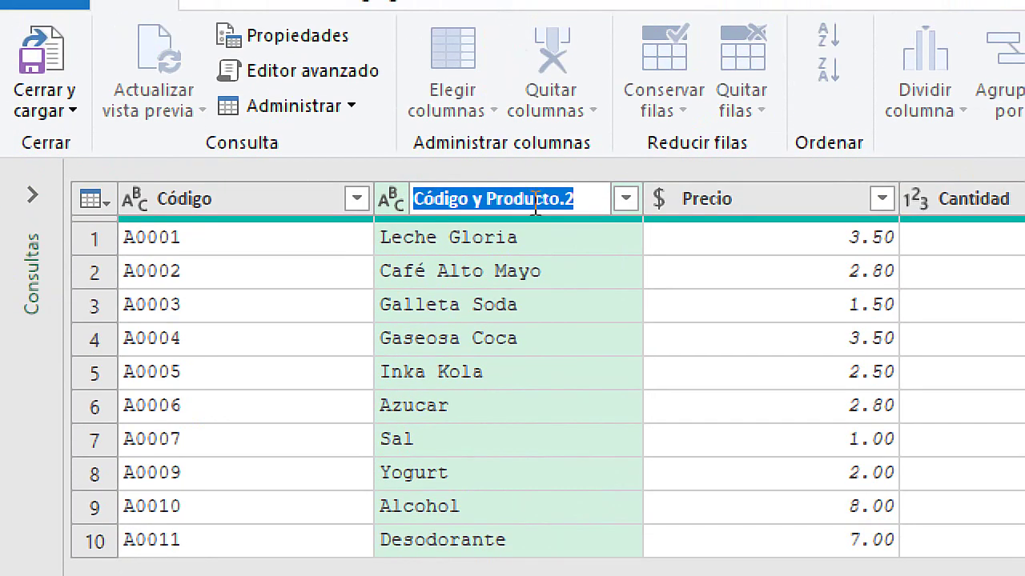
text(Producto)
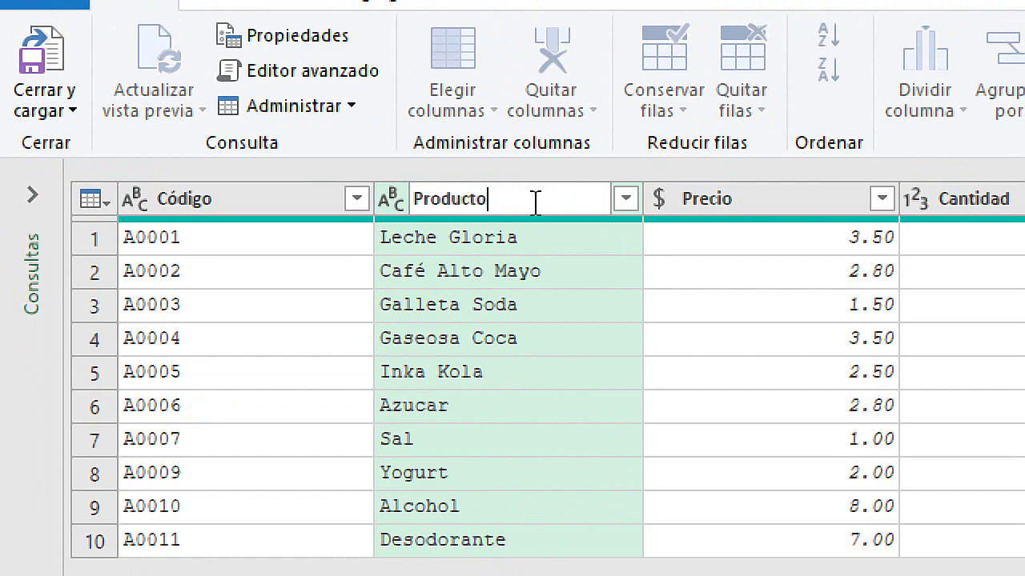
key(Return)
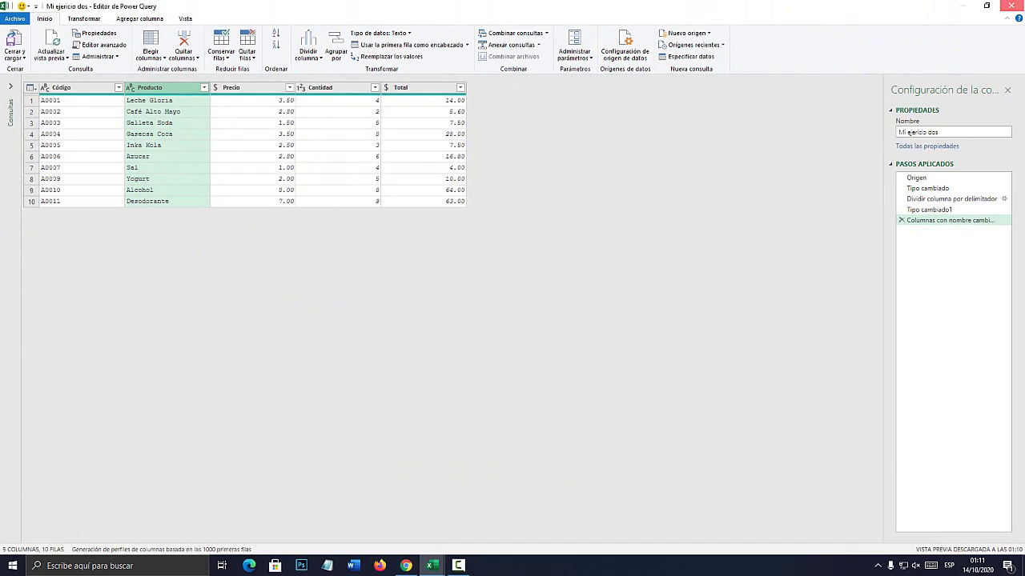
click(1012, 6)
key(Return)
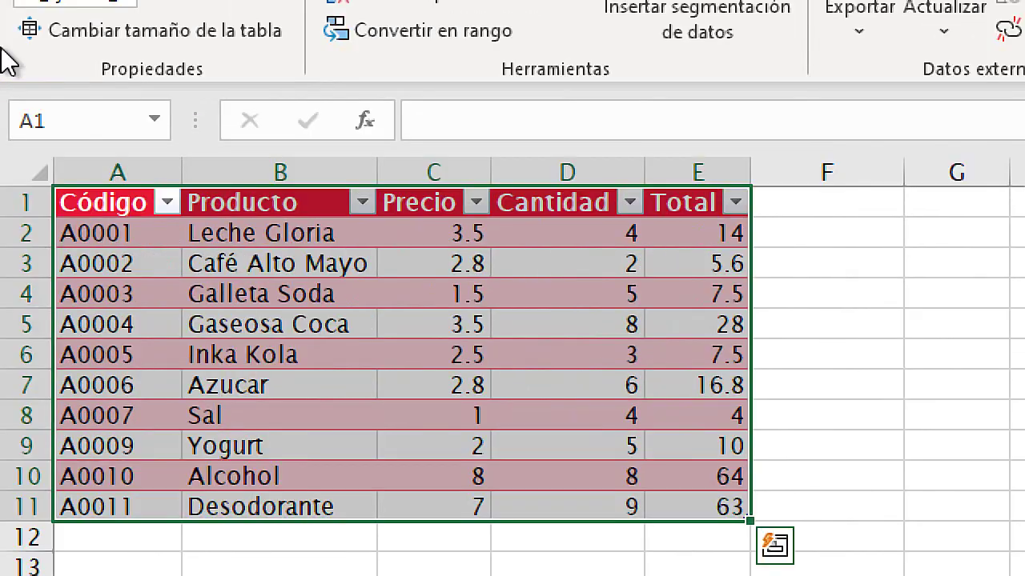
Check the Código and Producto headers in the loaded table, and return to the task list on the Preguntas sheet.
click(109, 208)
click(220, 203)
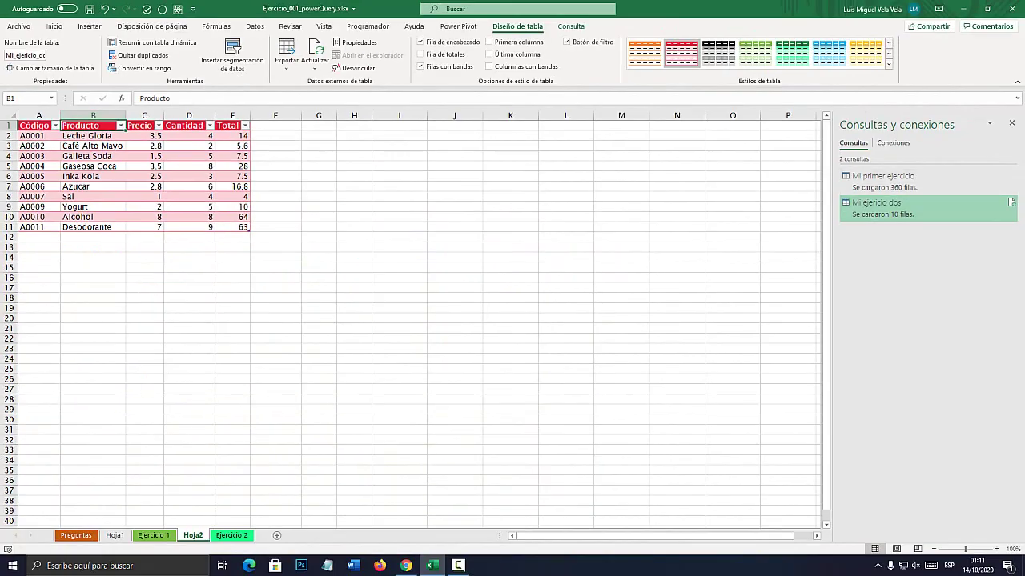
mouse_move(946, 213)
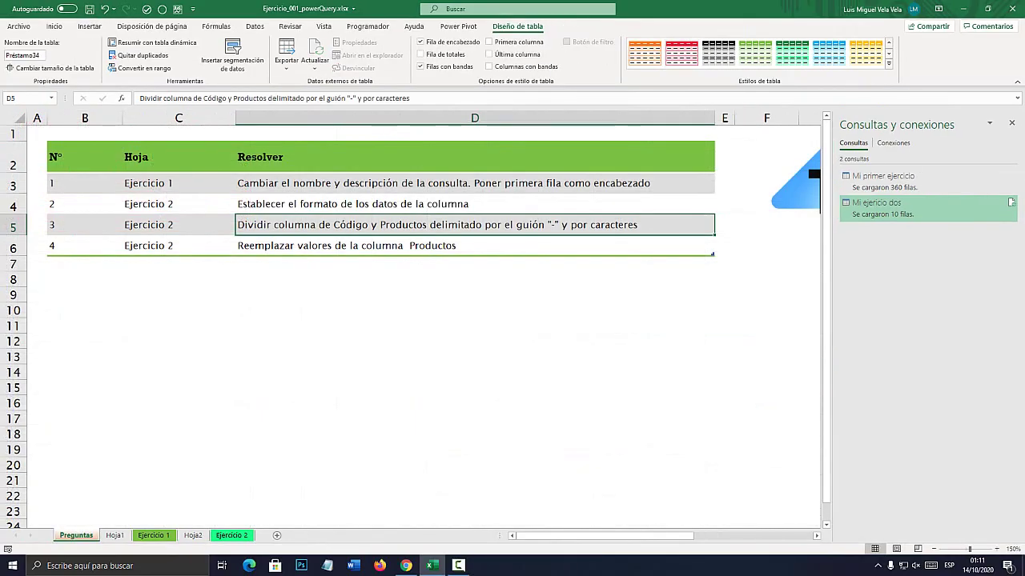
click(475, 263)
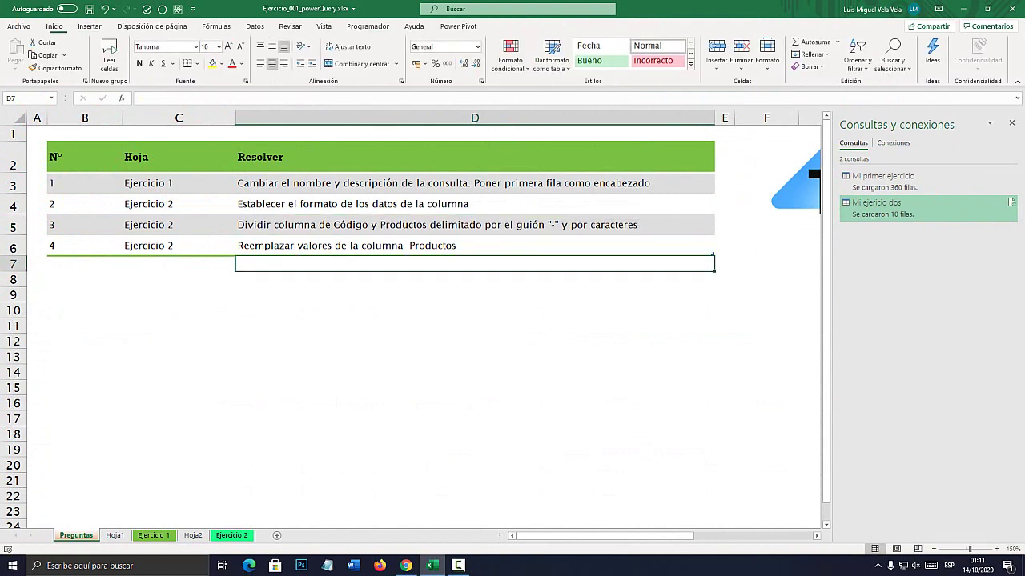
Review task 3 on the Preguntas sheet, reopen the "Mi ejericio dos" query for editing and select the Producto column.
double_click(558, 224)
click(474, 263)
click(474, 294)
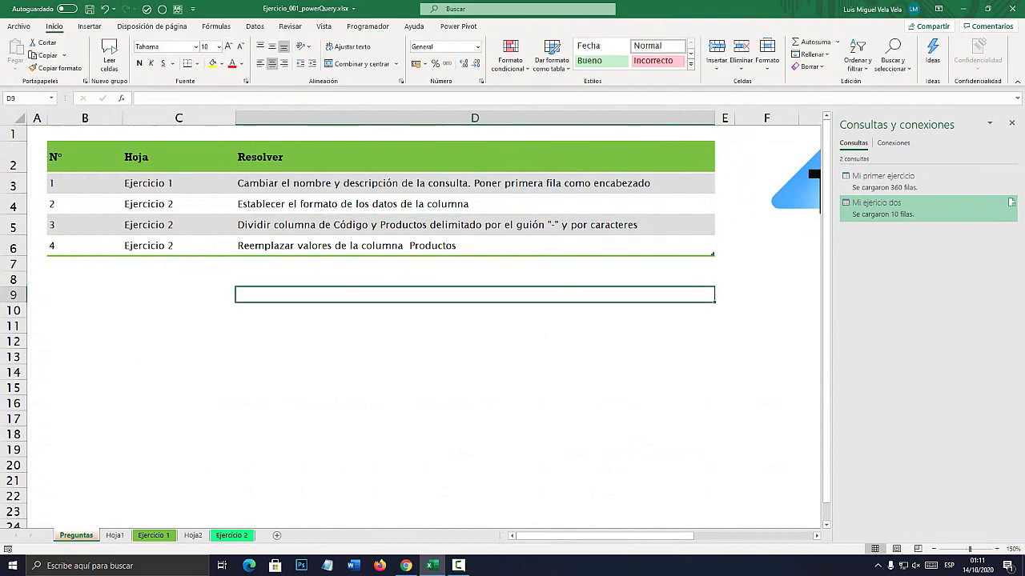
click(475, 224)
double_click(876, 203)
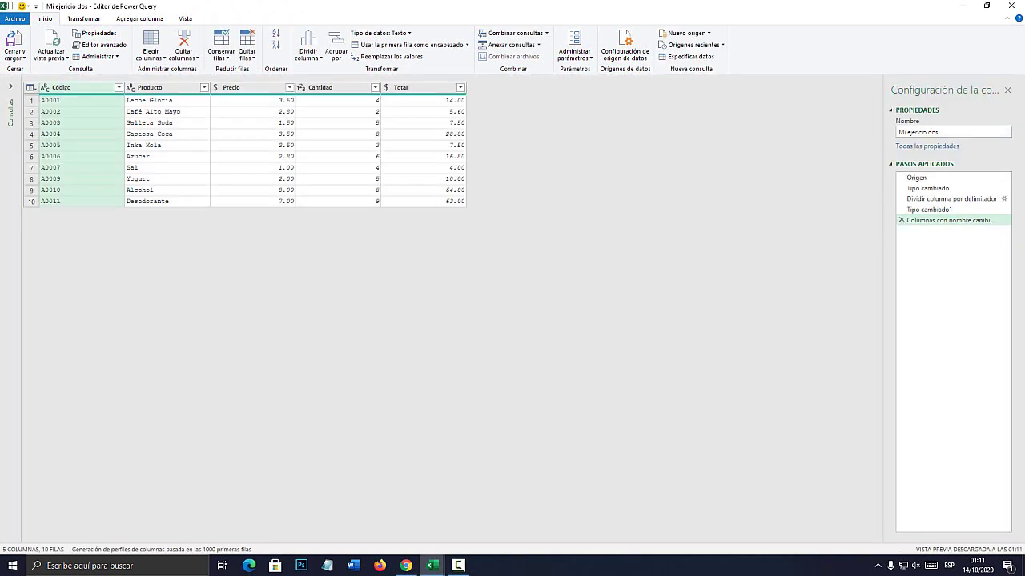
click(150, 88)
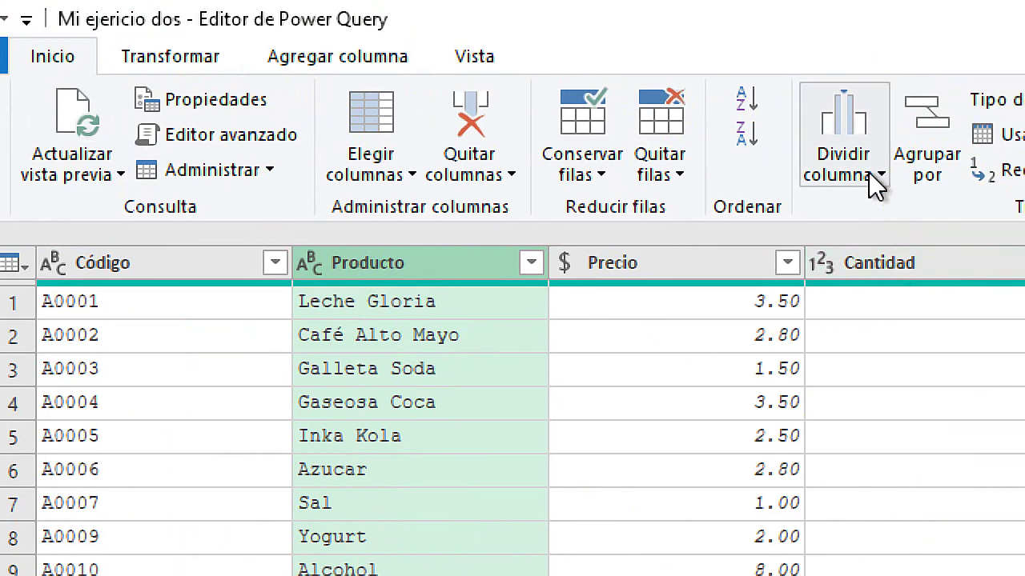
Split the Producto column by number of characters, using 6 characters once, as far to the right as possible.
click(878, 181)
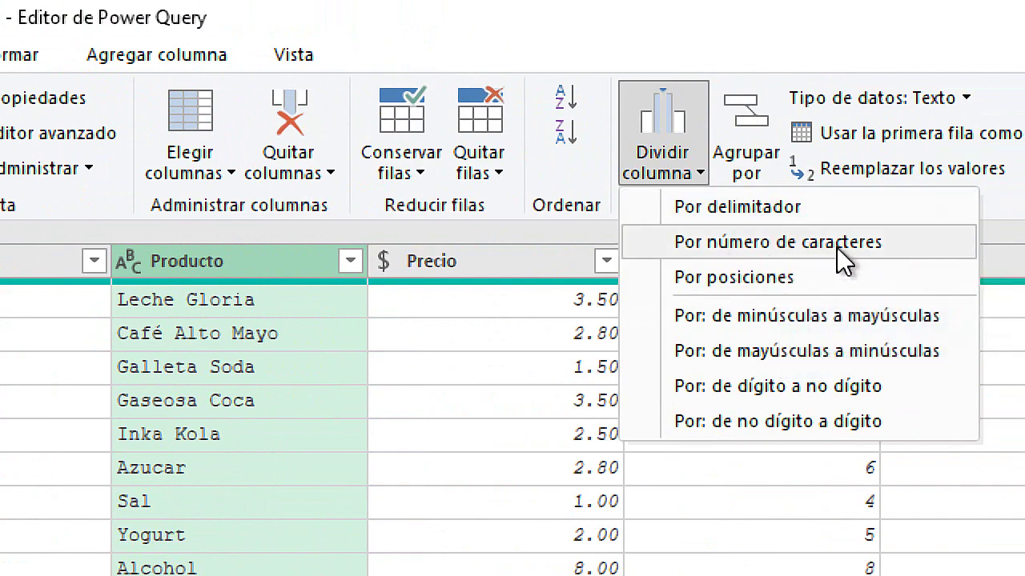
click(823, 241)
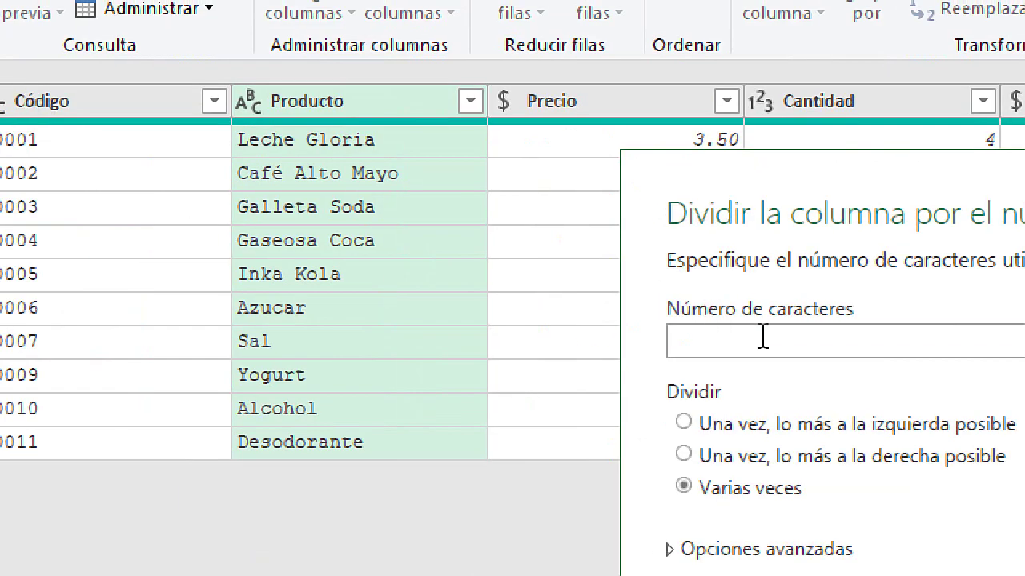
click(298, 165)
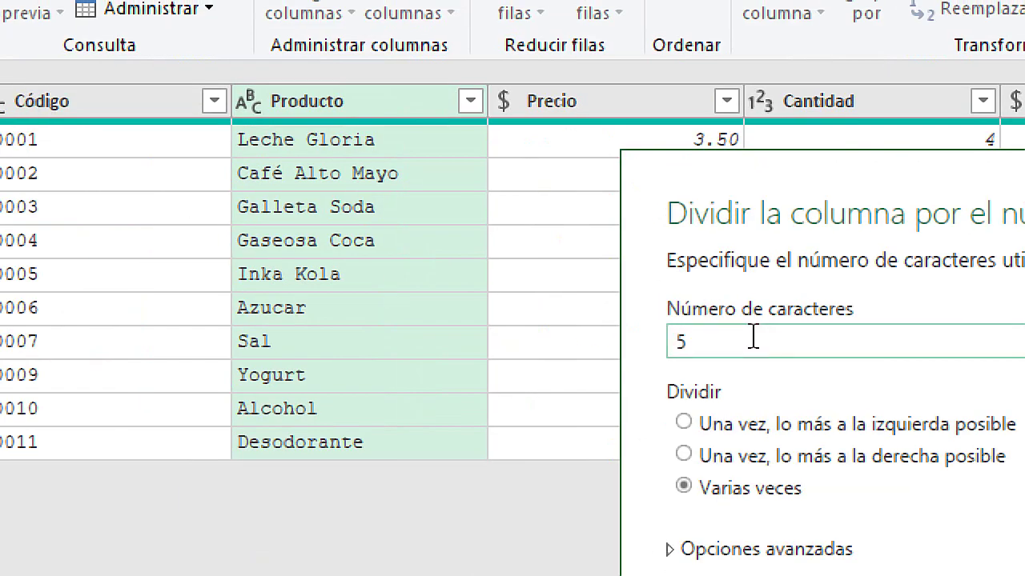
drag(701, 169, 476, 88)
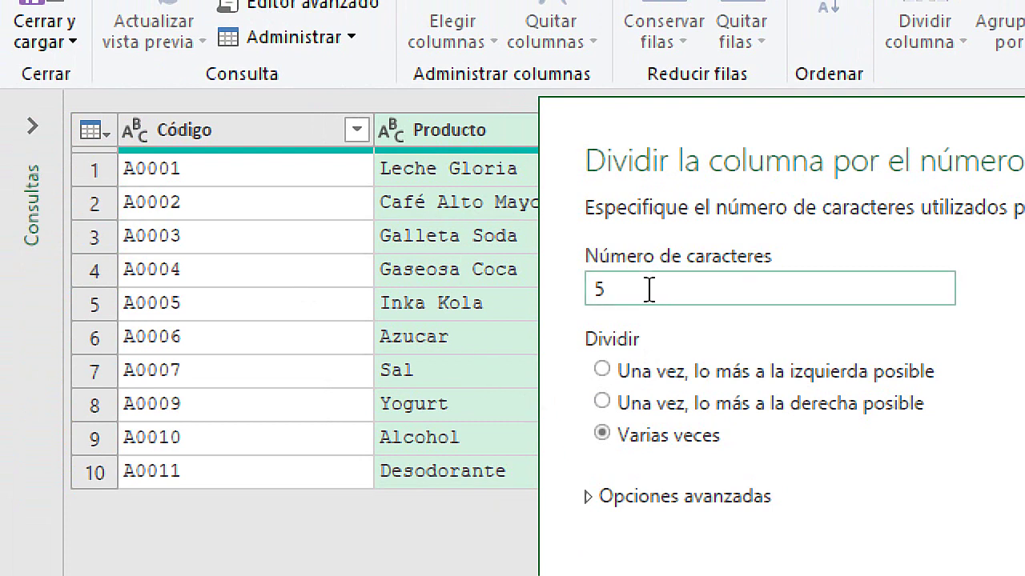
click(637, 406)
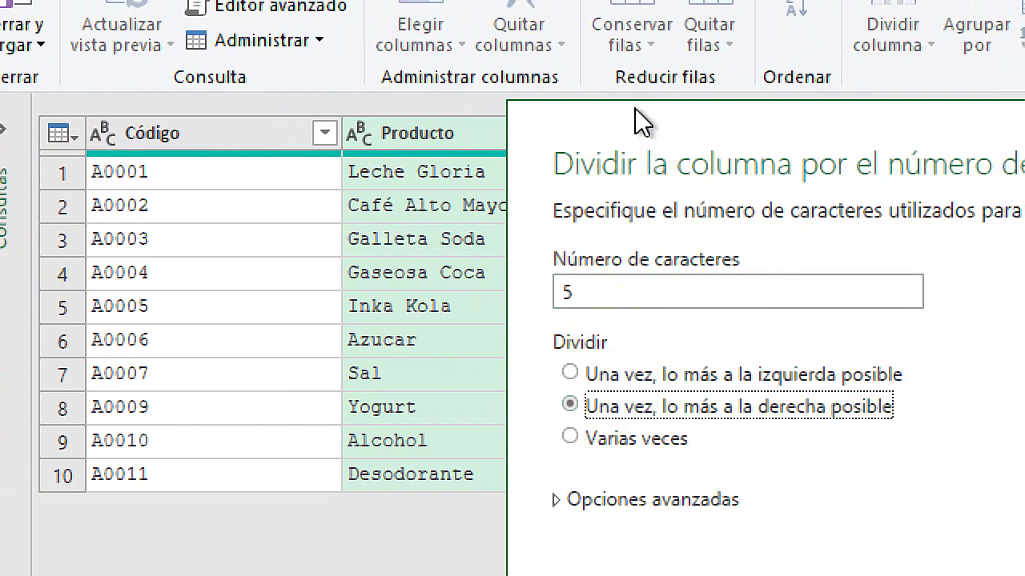
drag(633, 108, 801, 74)
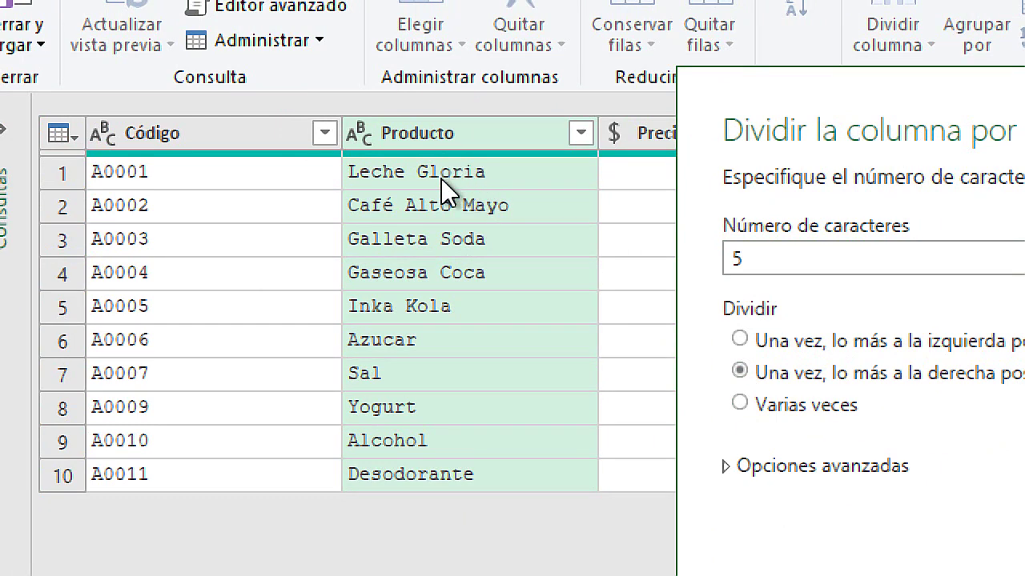
double_click(769, 258)
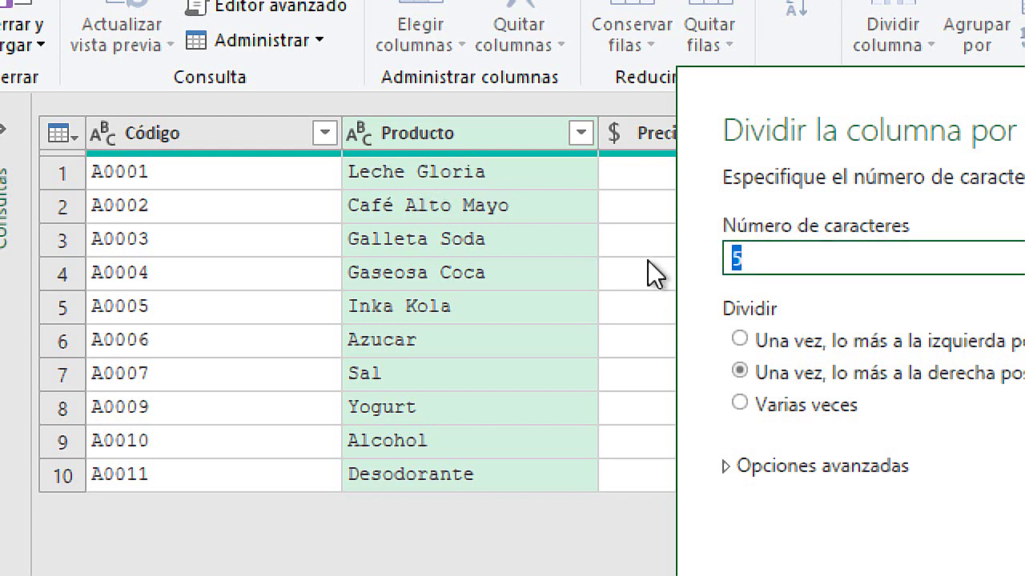
text(6)
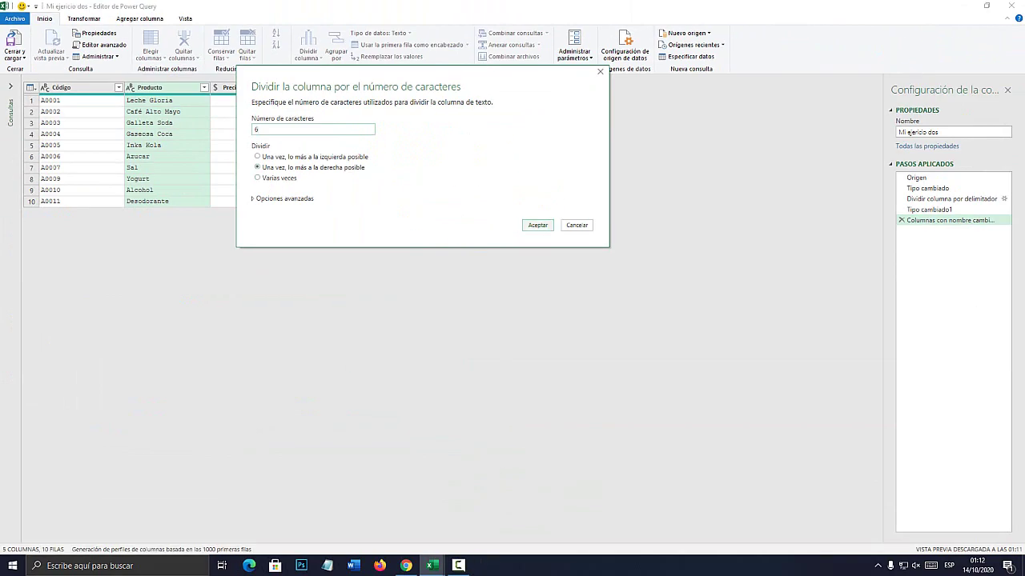
key(Return)
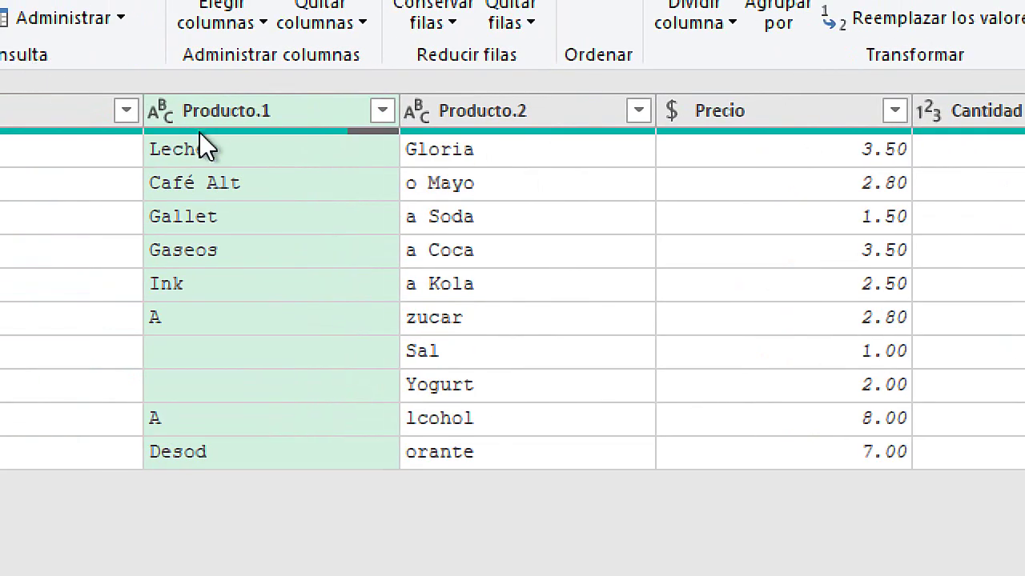
Examine the Producto.1 and Producto.2 columns, and compare the applied steps Origen, Dividir columna por delimitador and Dividir columna por posición.
click(231, 101)
click(234, 113)
click(480, 284)
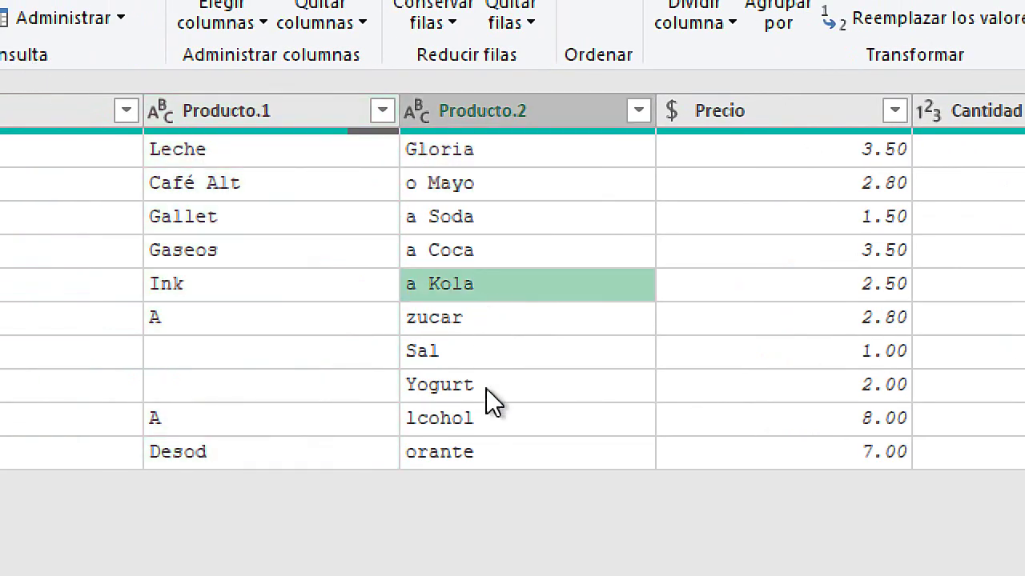
click(486, 386)
click(472, 152)
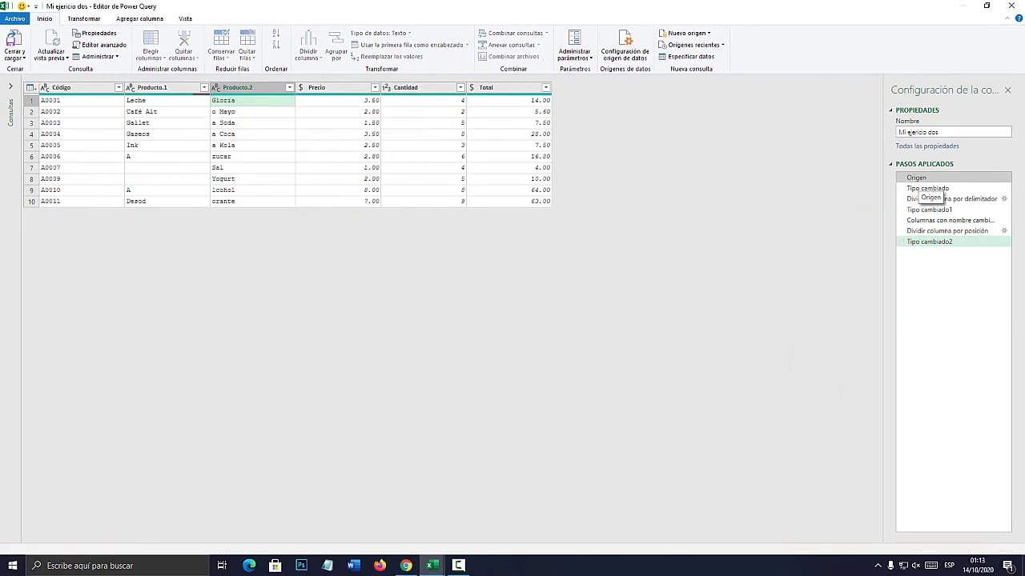
click(851, 219)
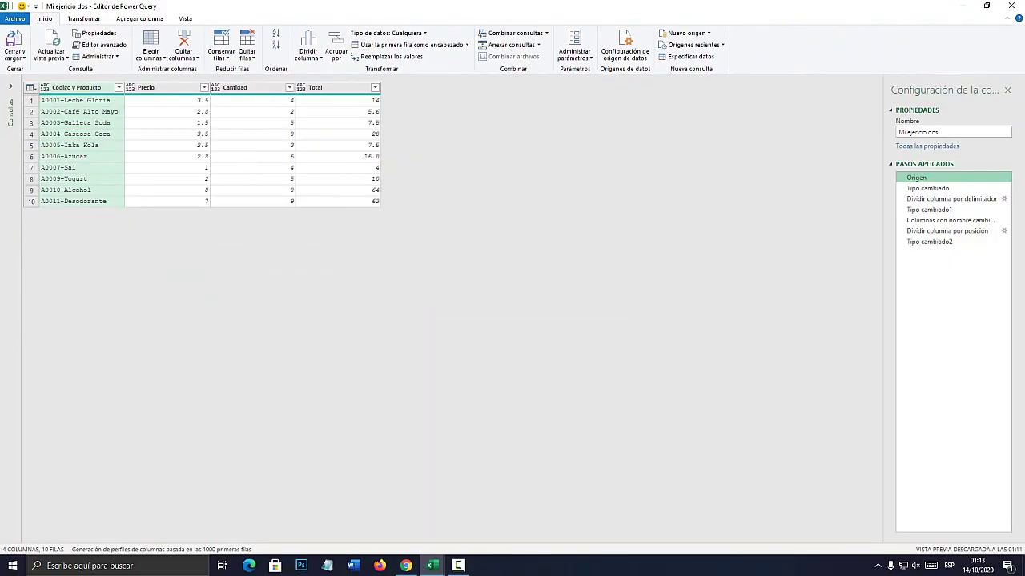
click(929, 199)
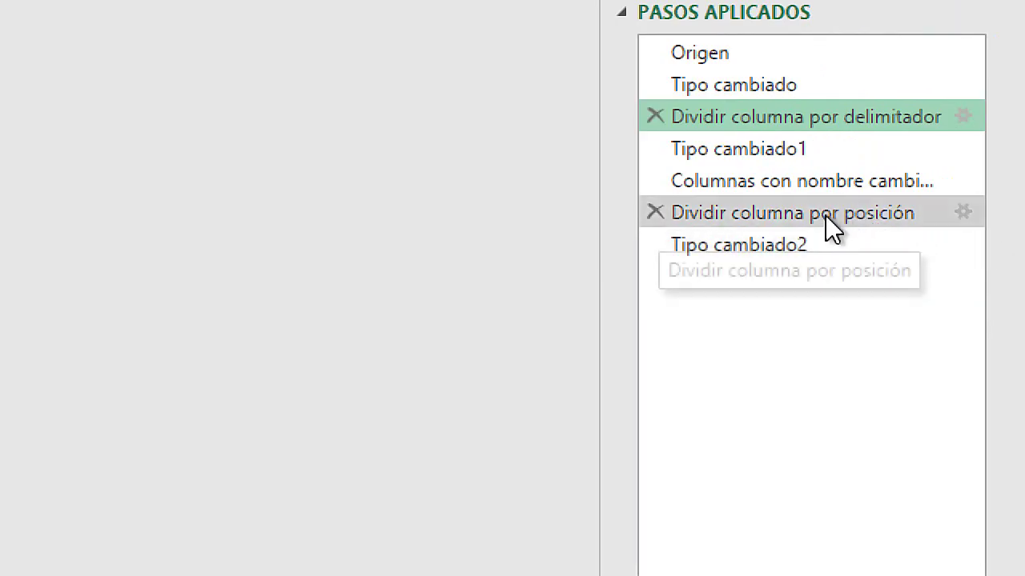
click(854, 214)
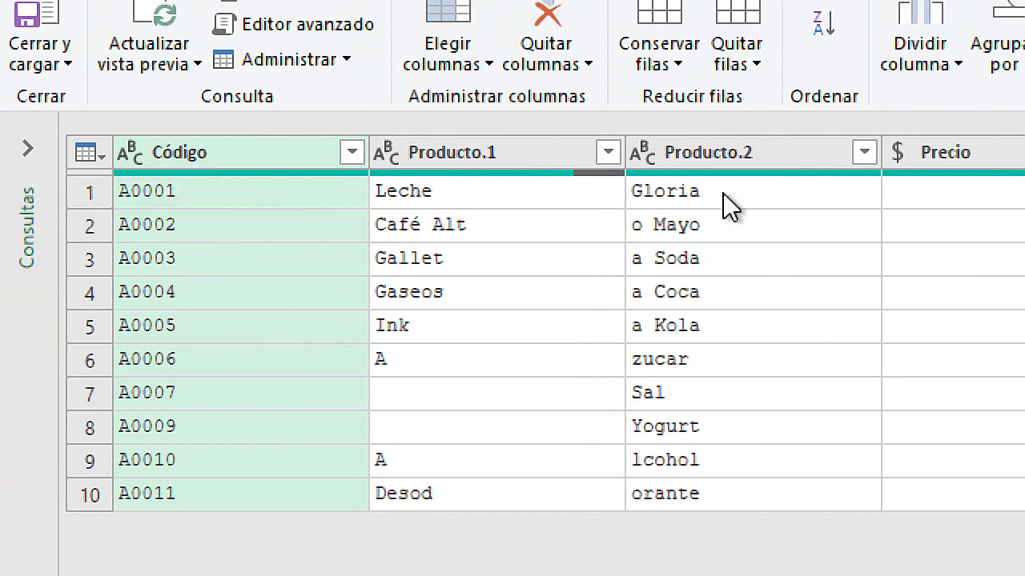
Close the query editor discarding the changes, and review task 4 on the Preguntas sheet.
key(alt+F4)
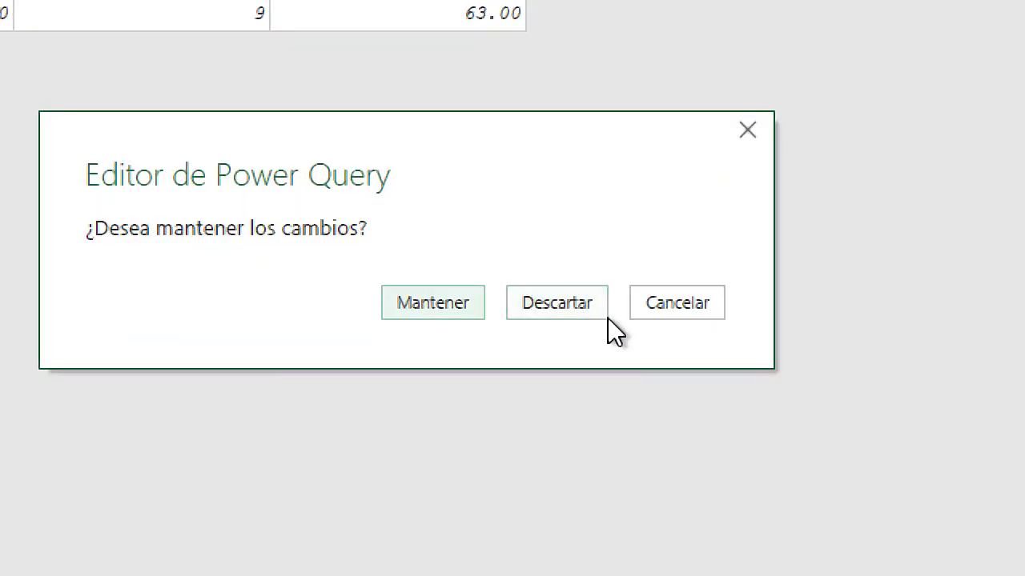
click(569, 307)
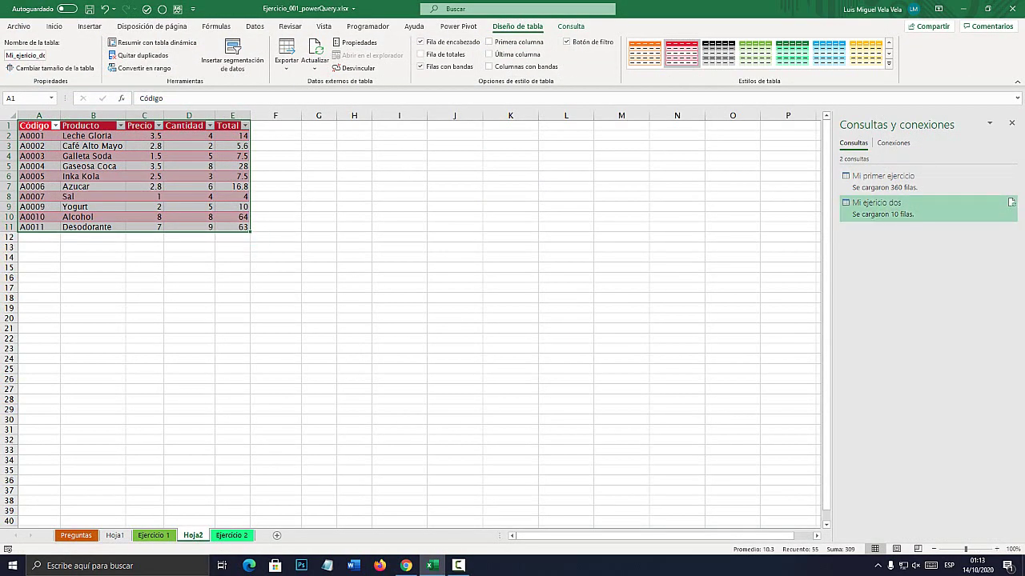
click(76, 535)
click(474, 245)
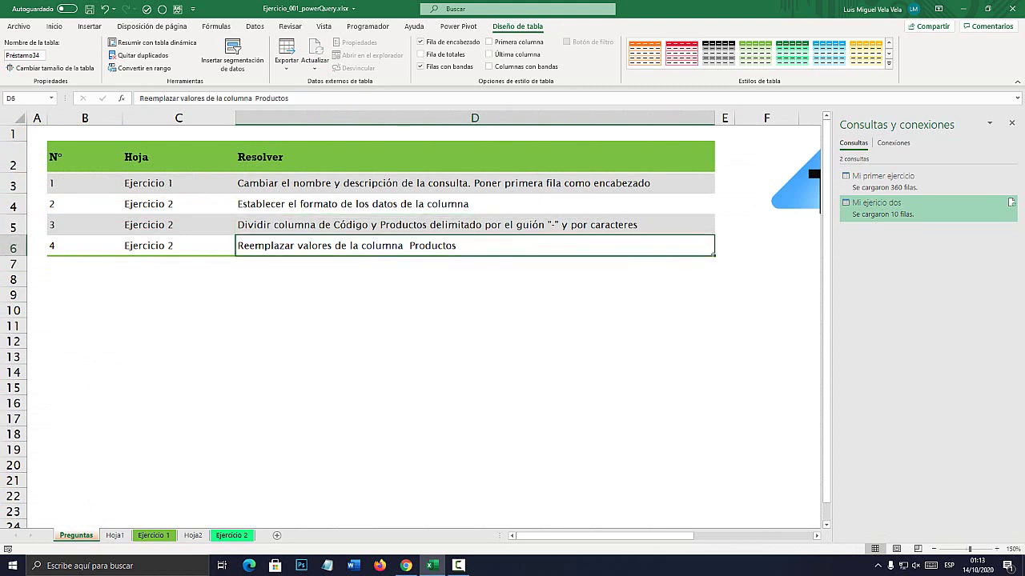
click(160, 243)
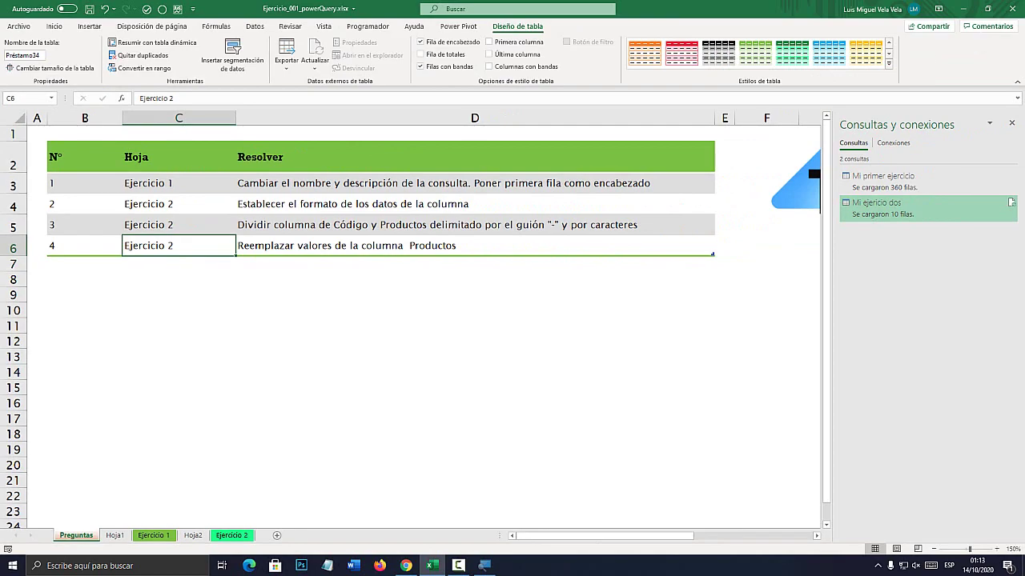
Reopen the "Mi ejericio dos" query for editing and select its Producto column.
mouse_move(876, 203)
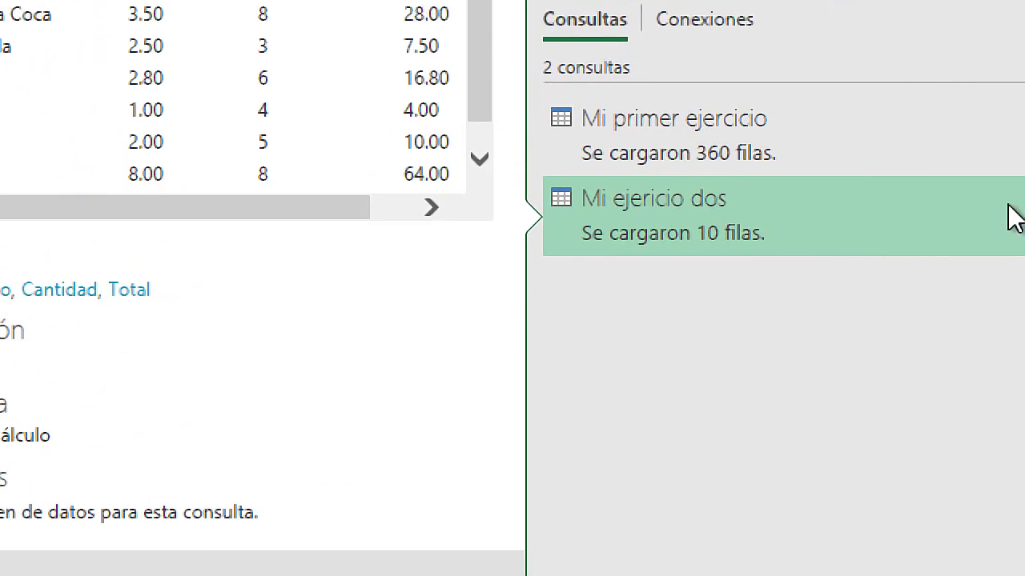
double_click(730, 222)
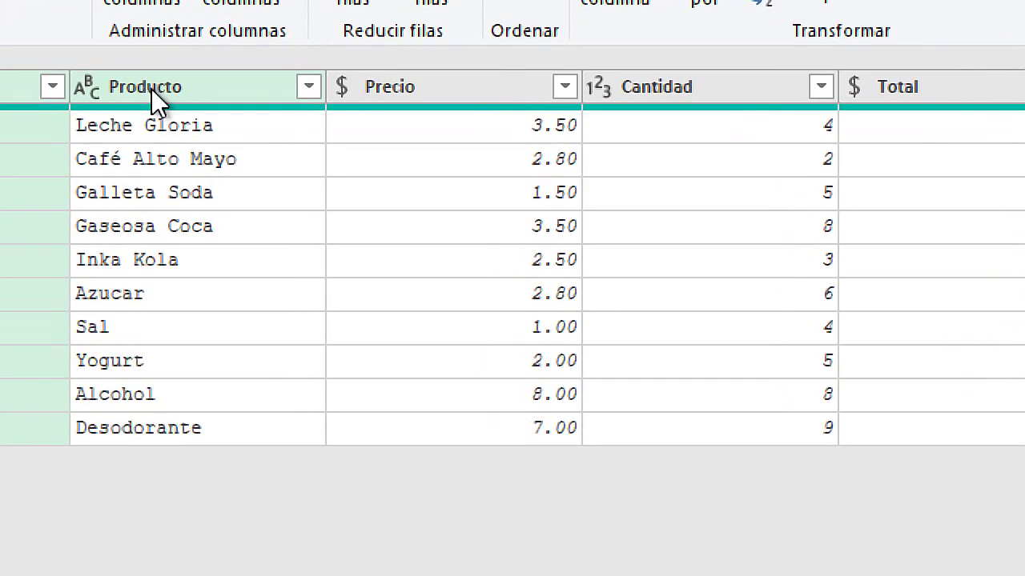
click(154, 93)
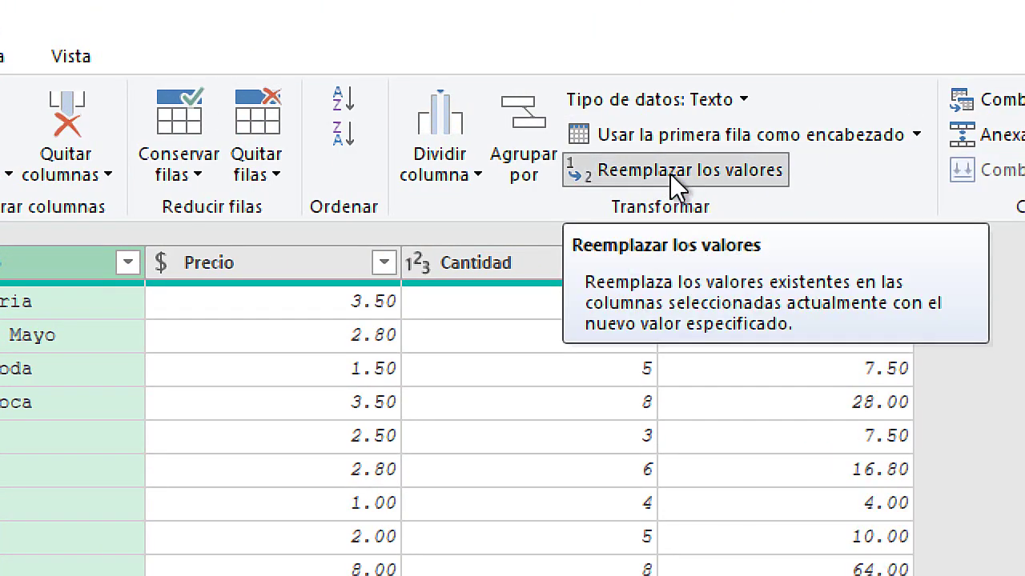
Replace the value Leche with Tío Tech in the Producto column, and delete that replacement from the applied steps.
click(670, 174)
drag(412, 211, 270, 70)
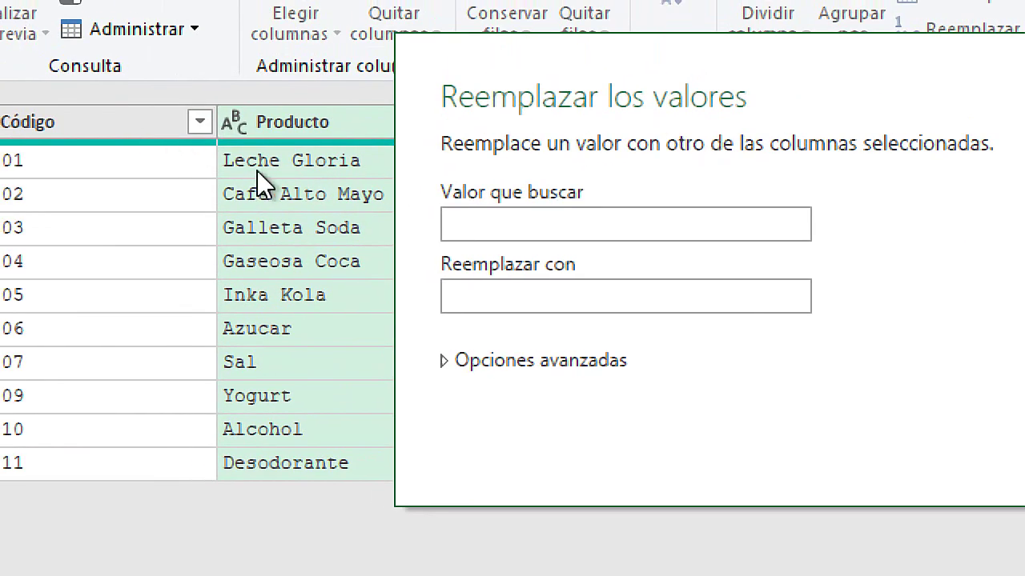
click(526, 226)
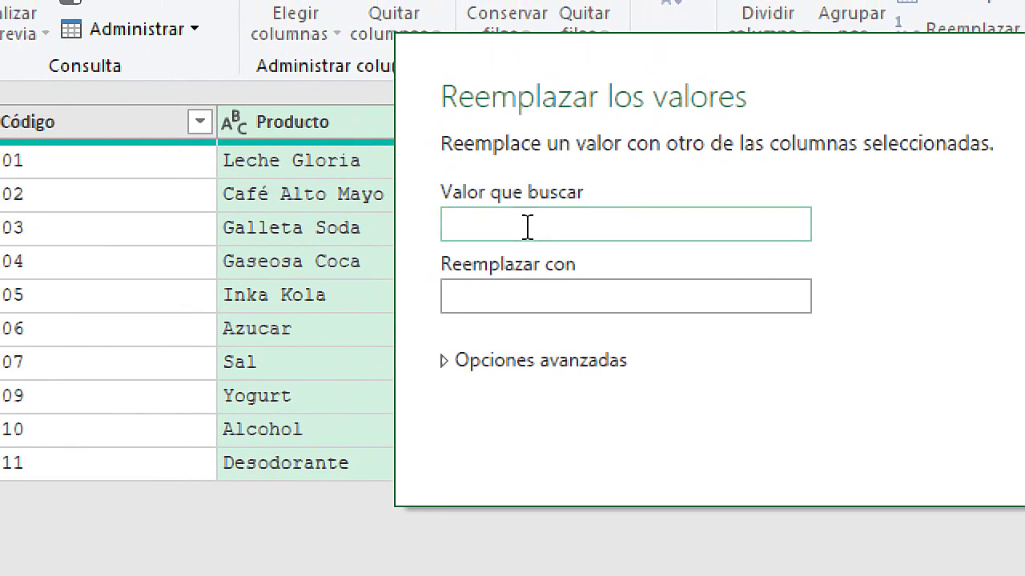
text(Leche)
click(529, 297)
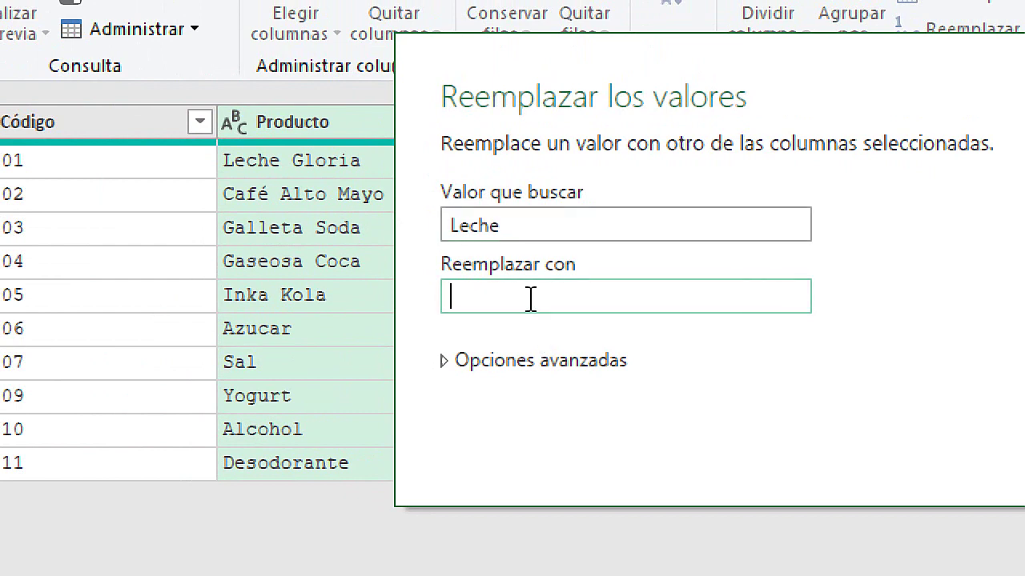
text(Tío Tech)
drag(540, 296, 403, 302)
click(491, 224)
drag(530, 224, 288, 187)
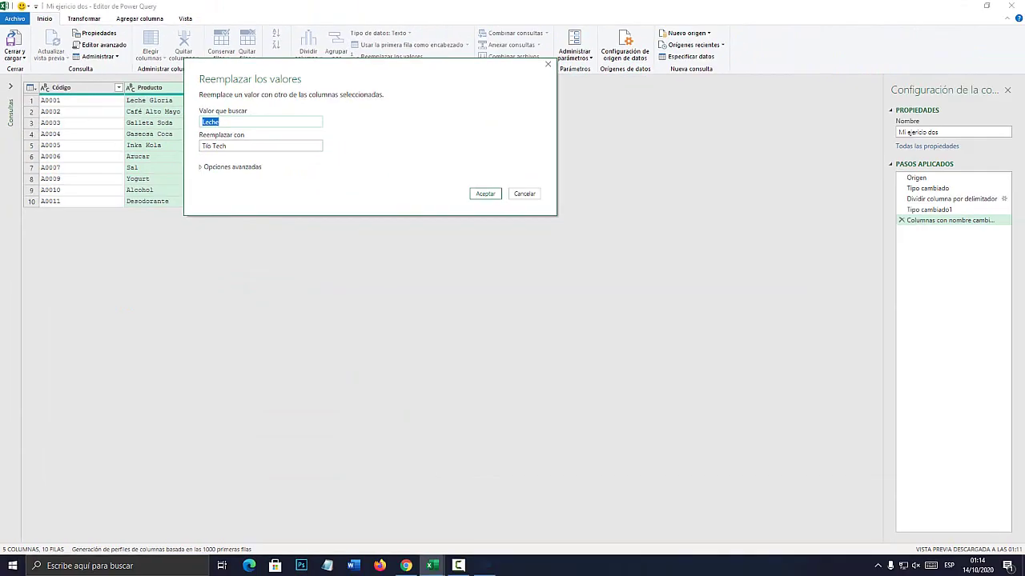
key(Return)
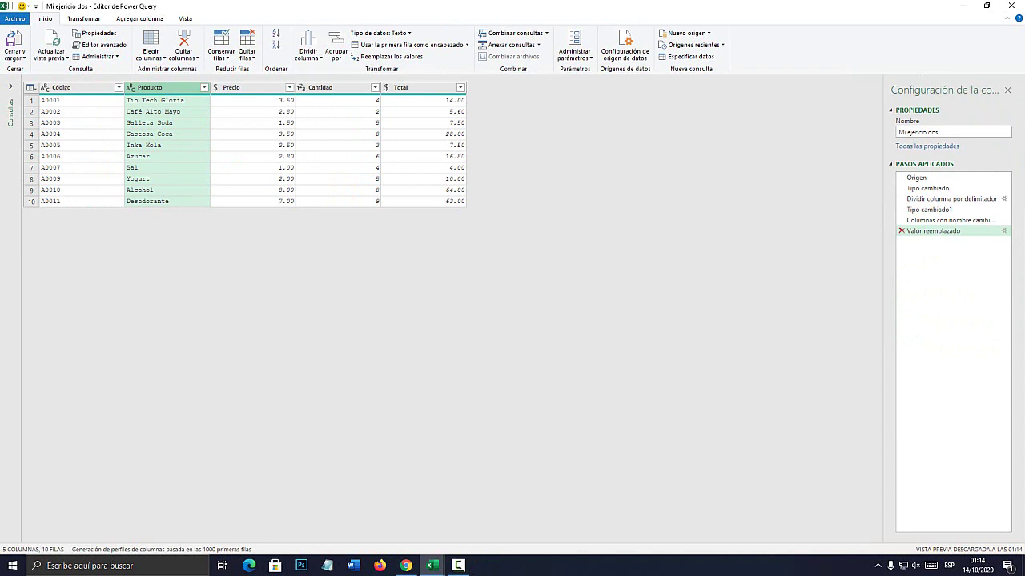
click(706, 240)
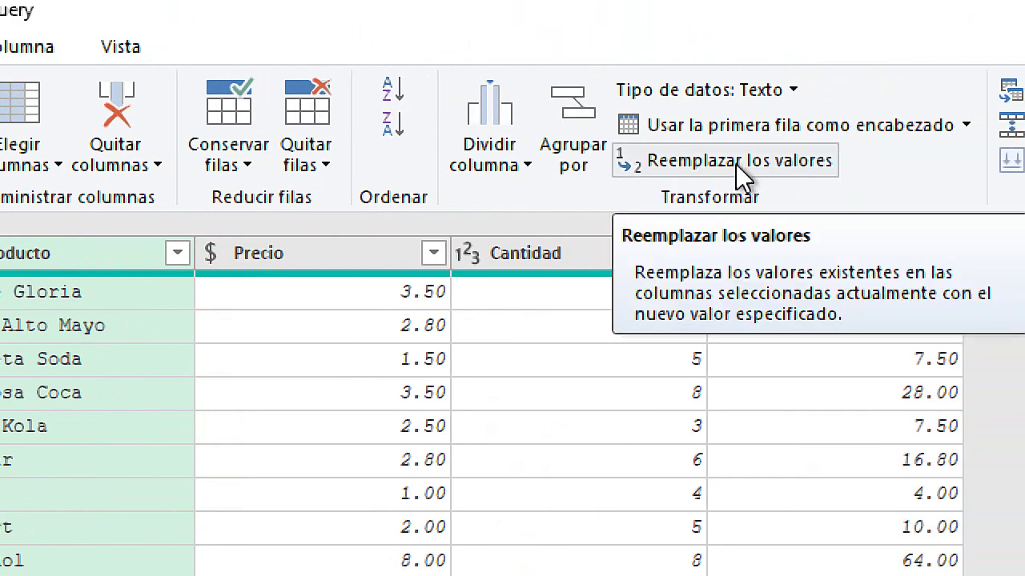
Replace the value Sal with Azucar in the Producto column.
click(737, 165)
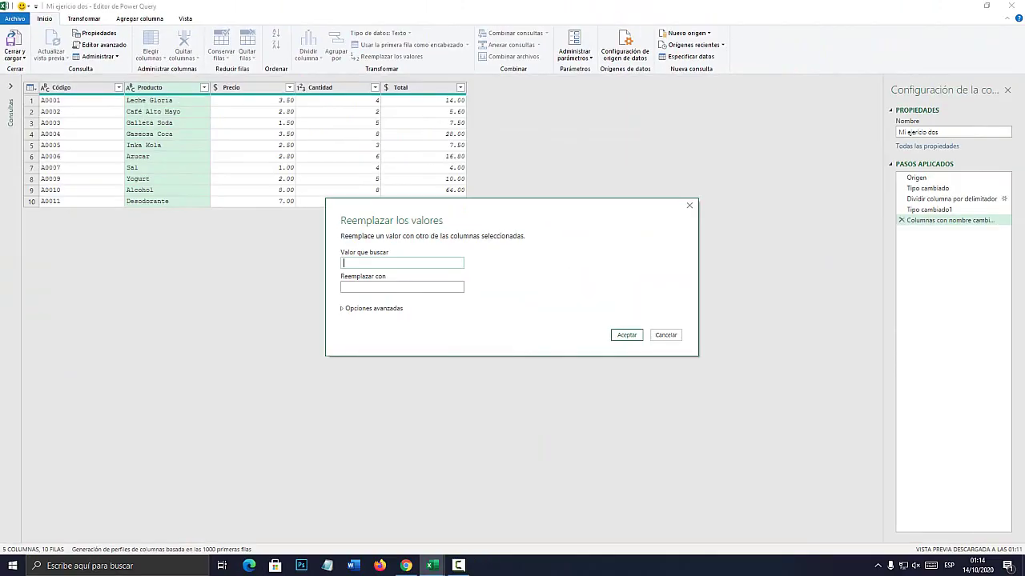
drag(343, 157, 272, 83)
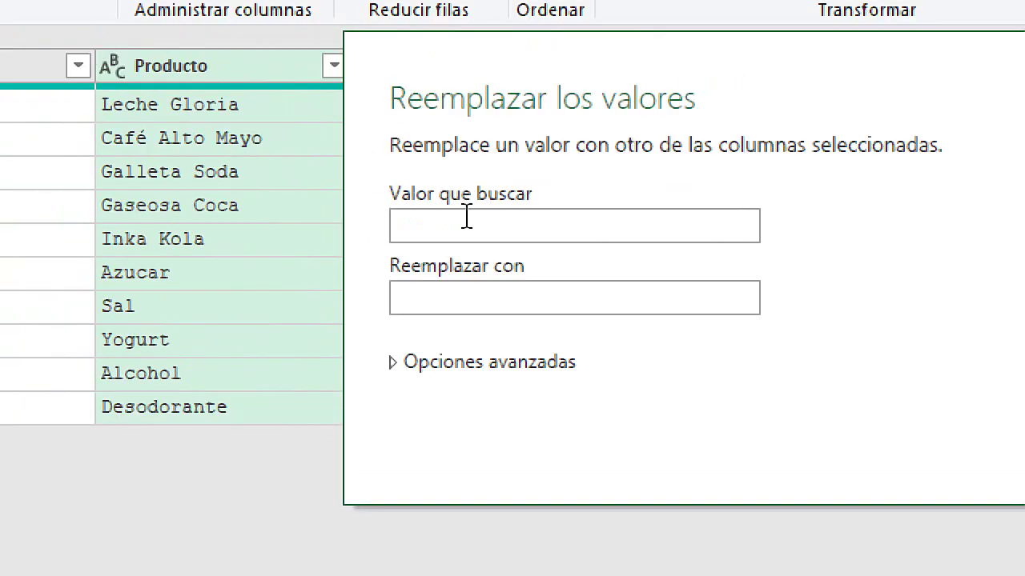
click(465, 233)
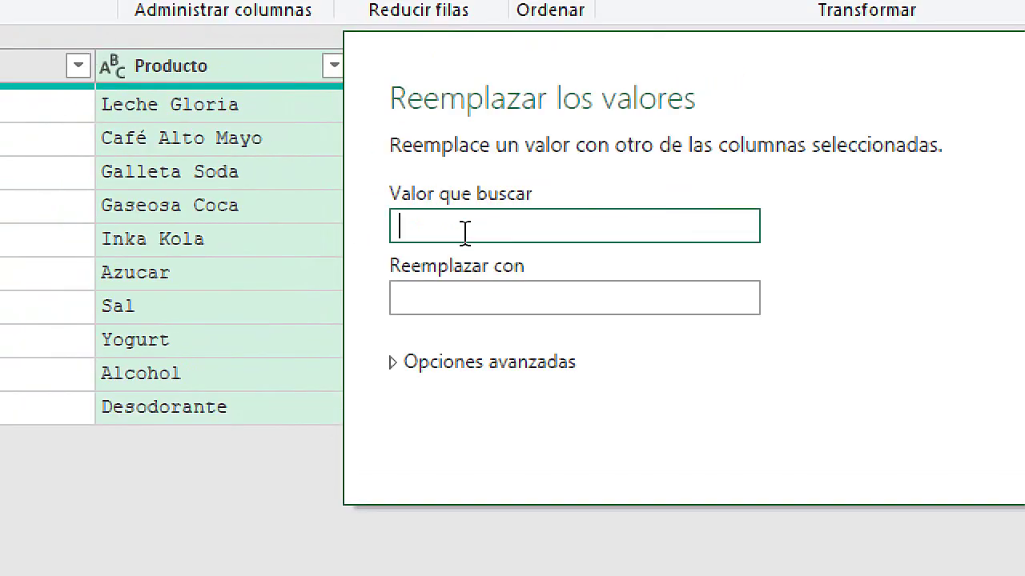
text(Sal)
key(Tab)
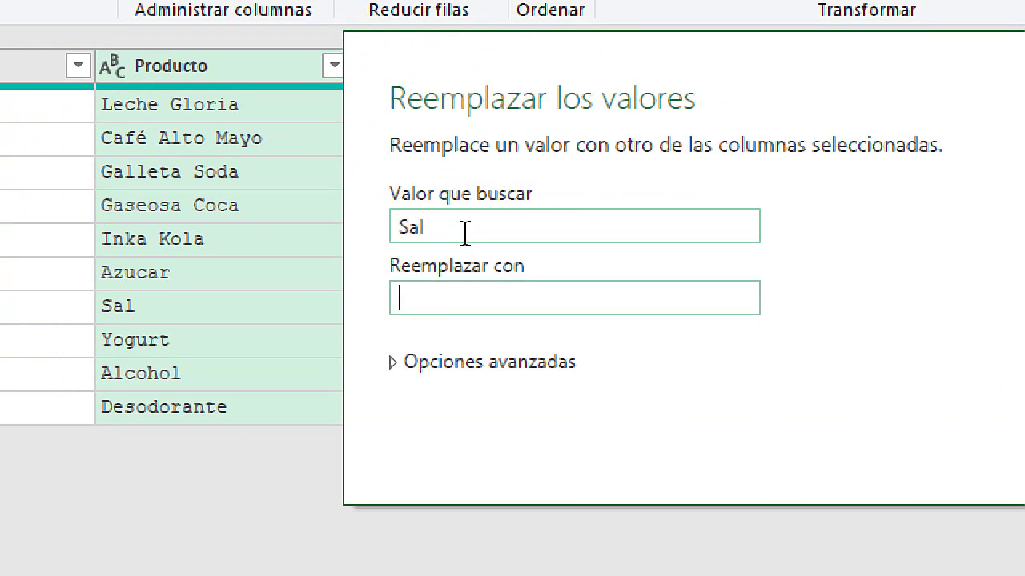
text(Azucar)
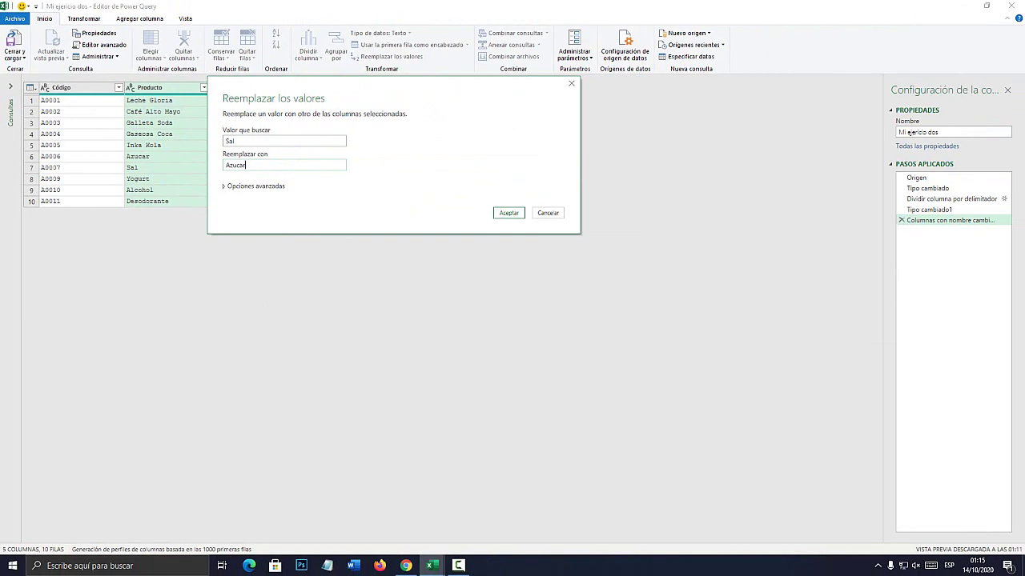
key(Return)
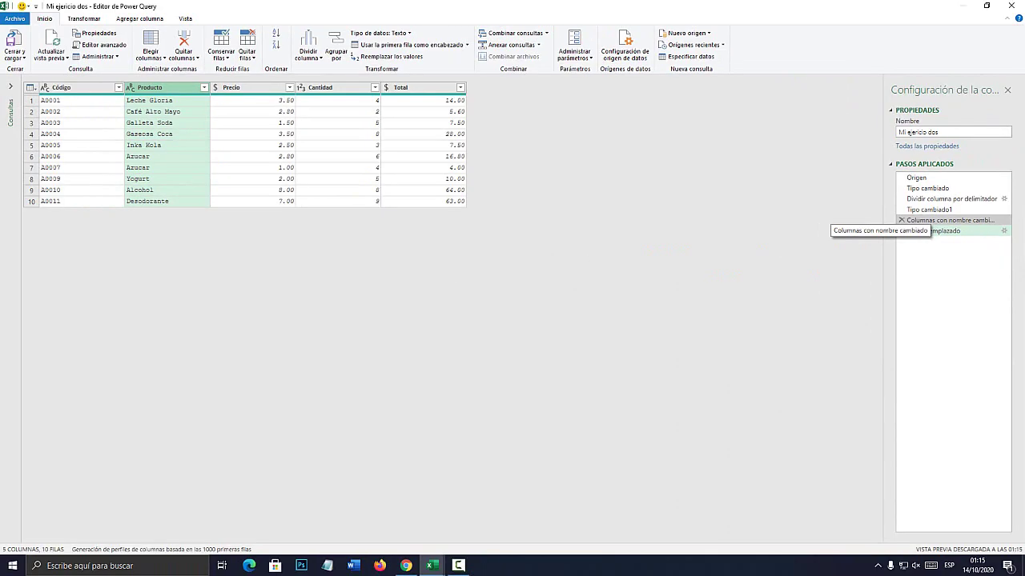
Check the data at the renamed-columns applied step, and close the query editor keeping the changes.
click(838, 219)
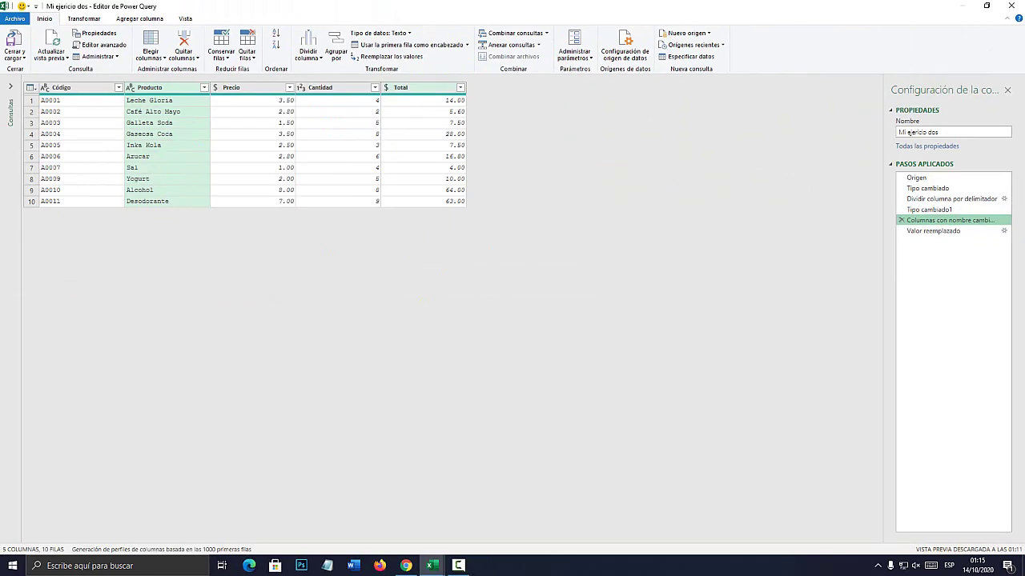
click(1008, 6)
key(Return)
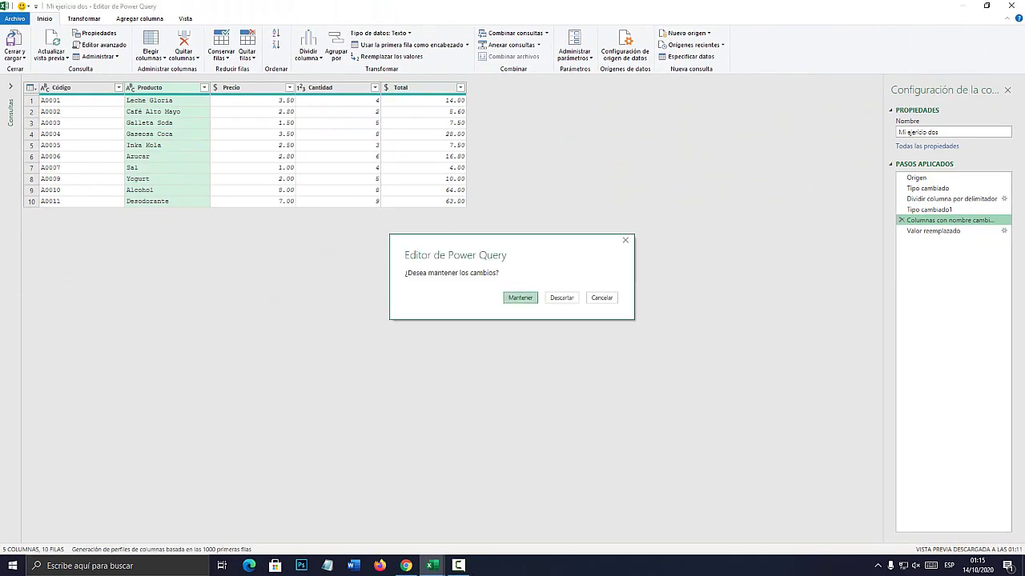